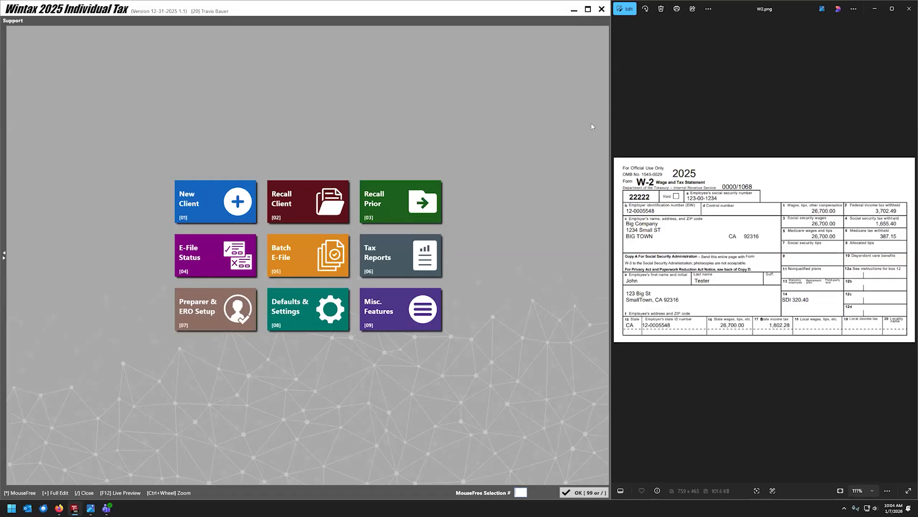
Maximize Wintax and show the folder choices for the Current Year Data Path in Defaults & Settings.
click(588, 9)
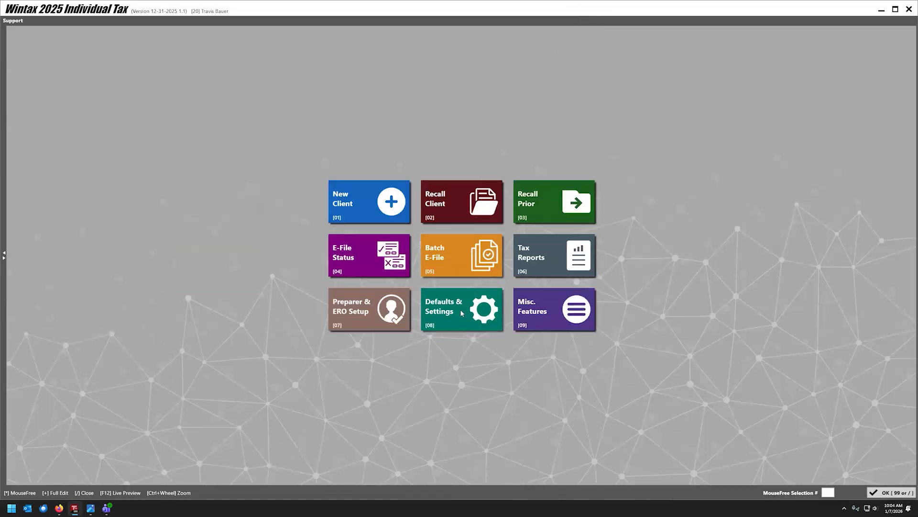
click(461, 314)
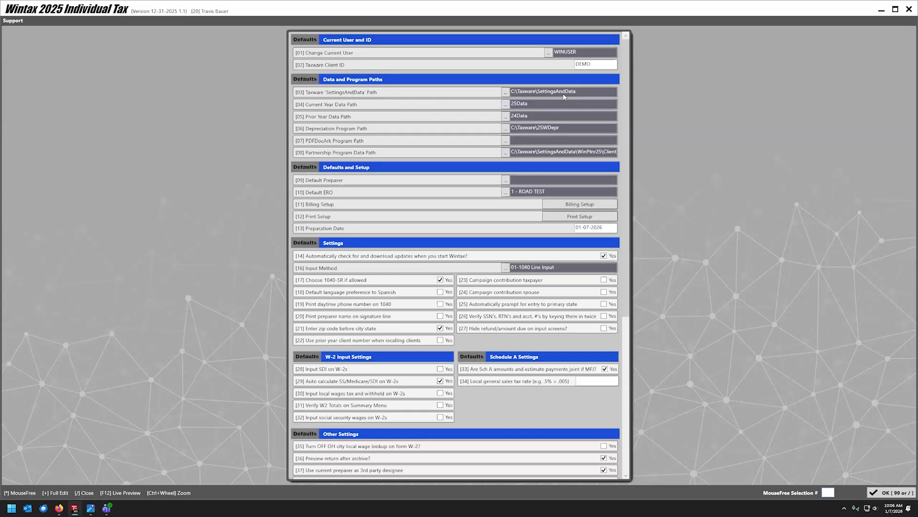
click(508, 105)
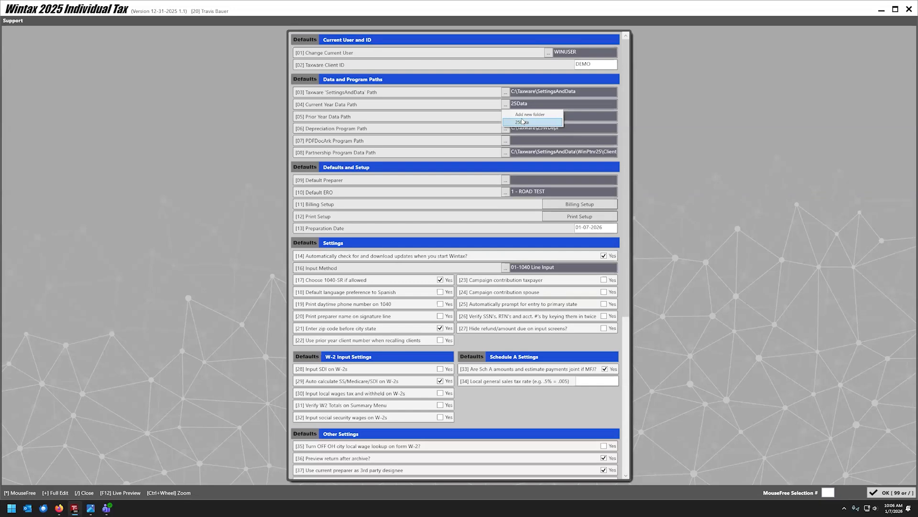
Select 25Data as the Current Year Data Path.
click(506, 118)
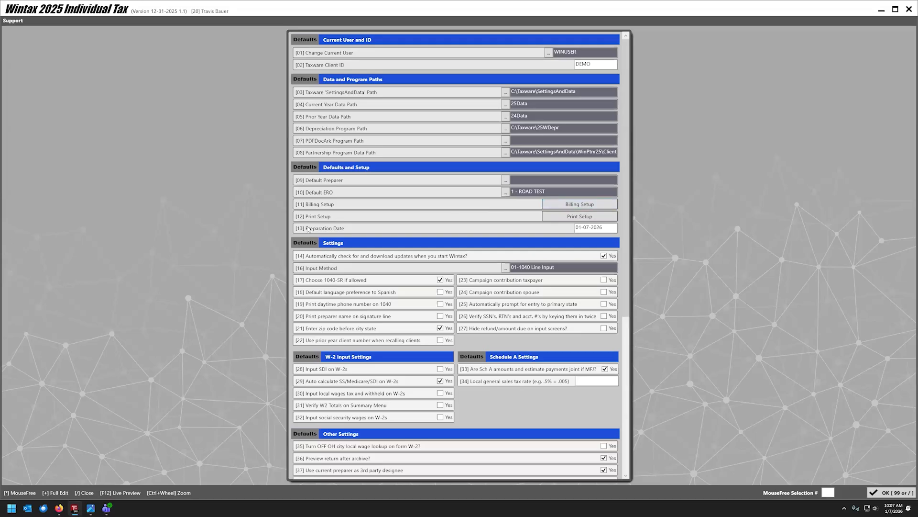
click(562, 204)
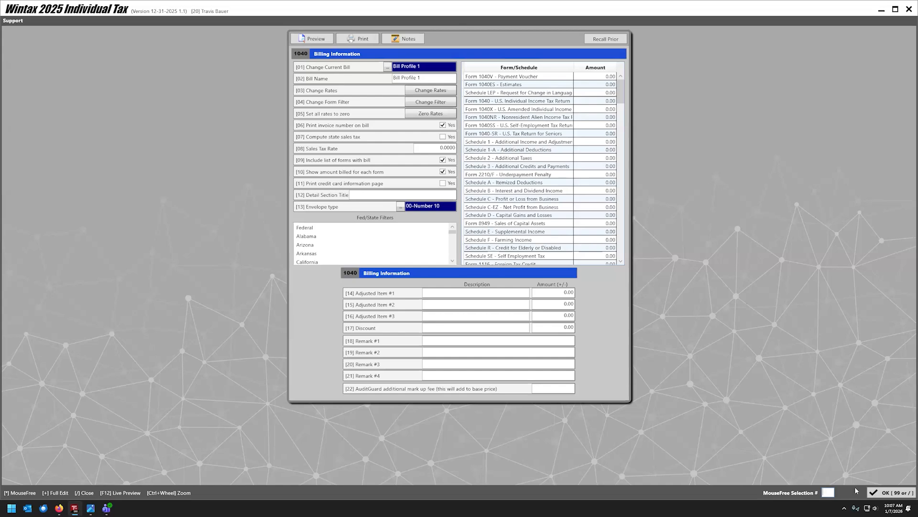
key(Escape)
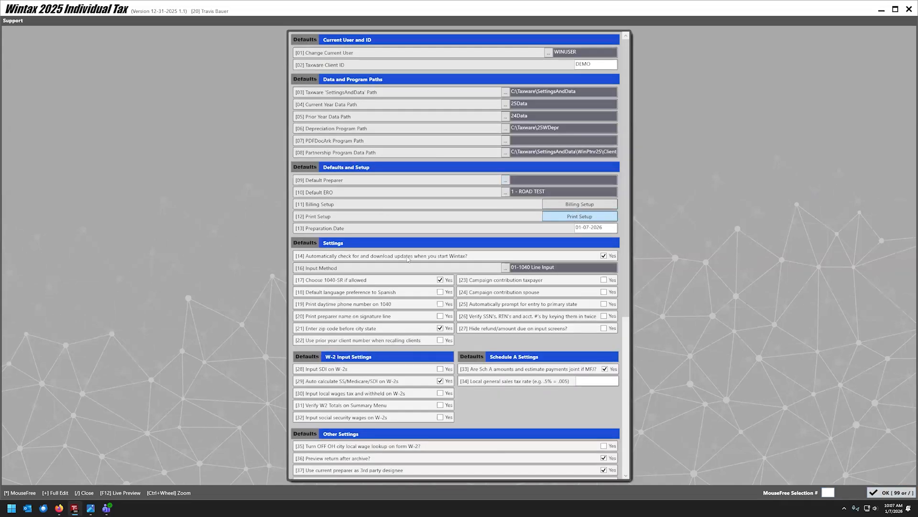
click(575, 221)
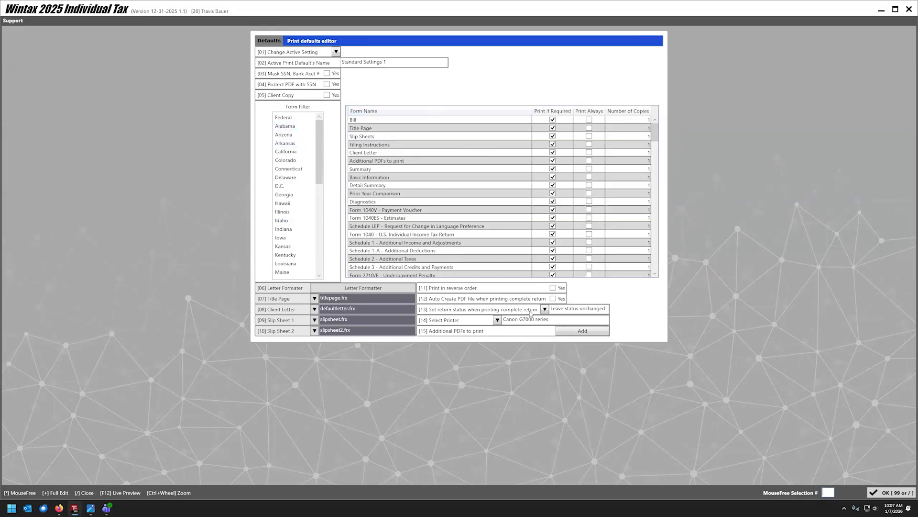
click(893, 491)
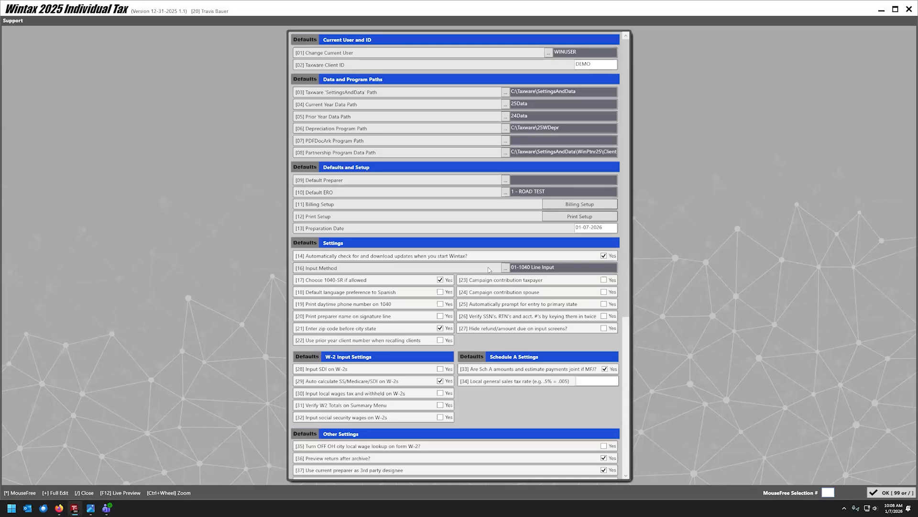
Review the Defaults settings list and close it with OK.
scroll(385, 387, down, 2)
scroll(385, 387, down, 4)
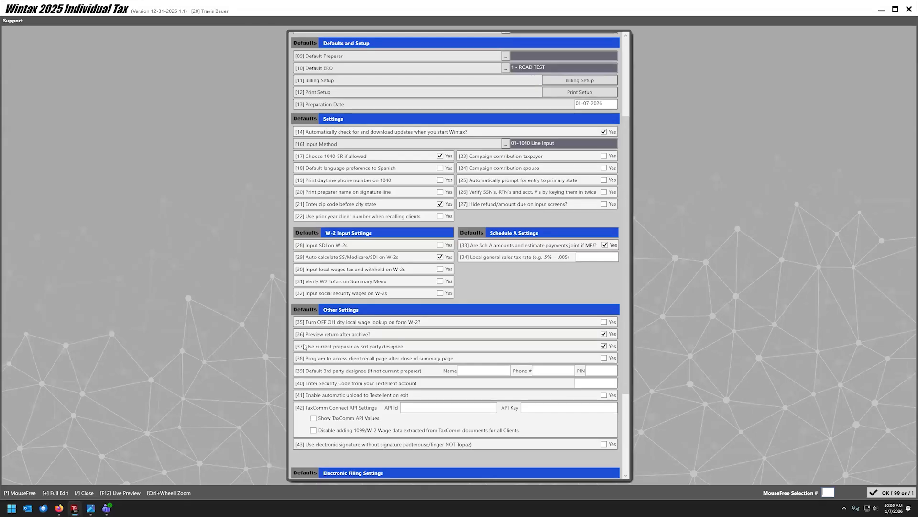
scroll(401, 351, down, 3)
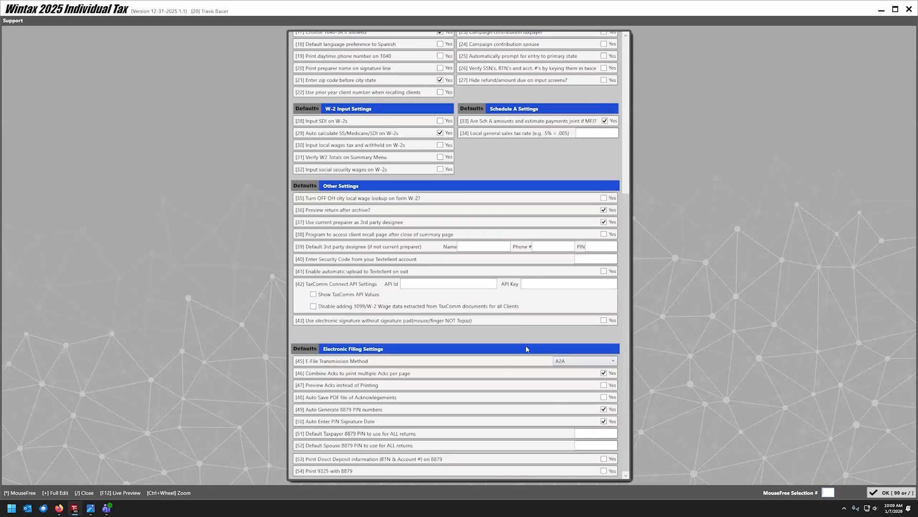
scroll(415, 283, up, 4)
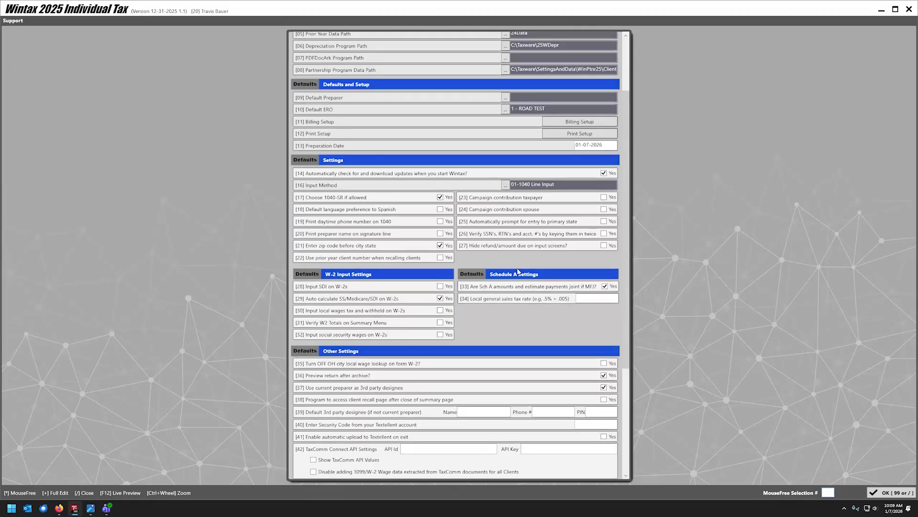
scroll(469, 395, up, 2)
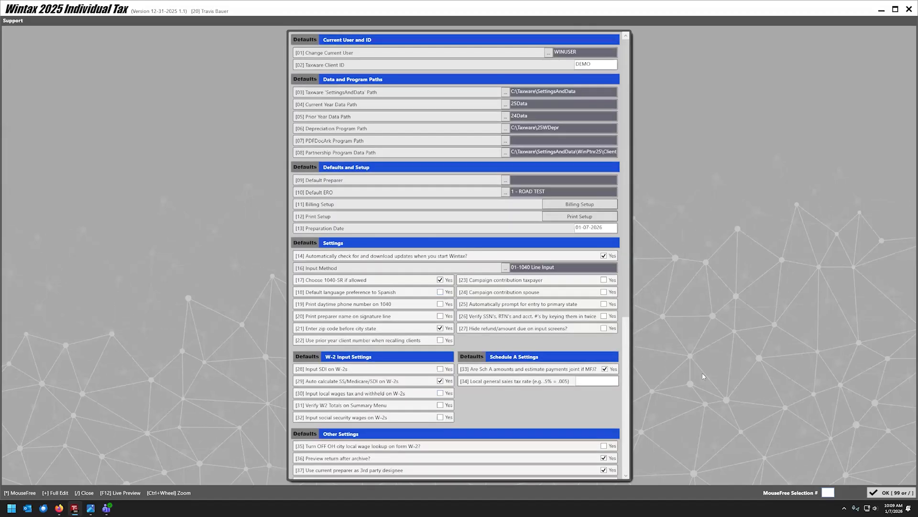
click(877, 494)
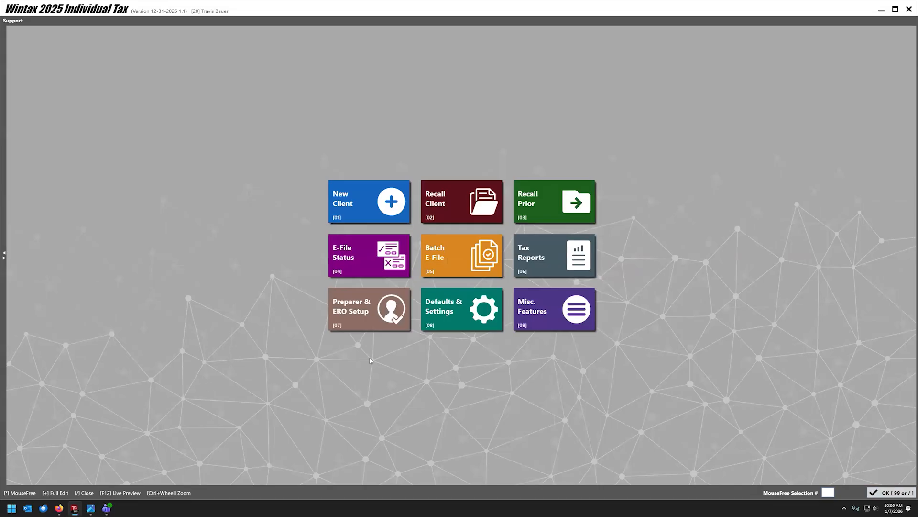
Look through the Misc features settings and close them with OK.
click(550, 324)
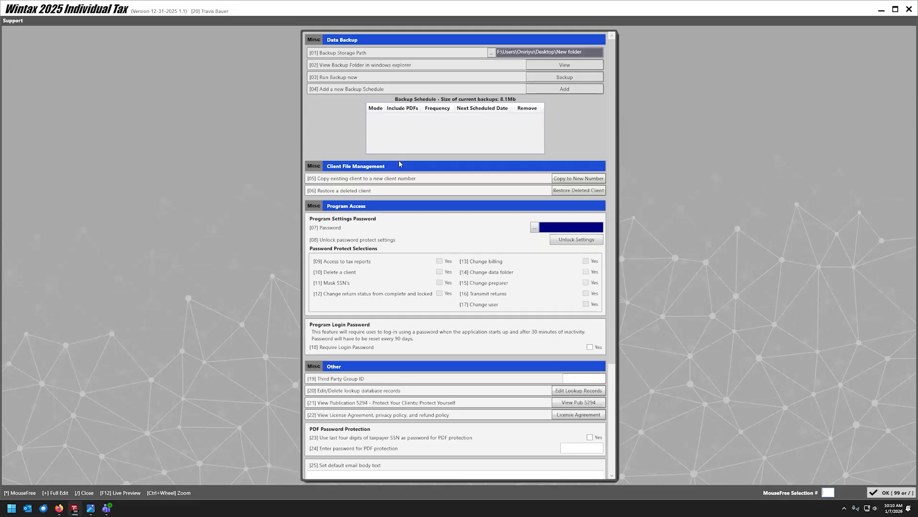
scroll(400, 164, down, 1)
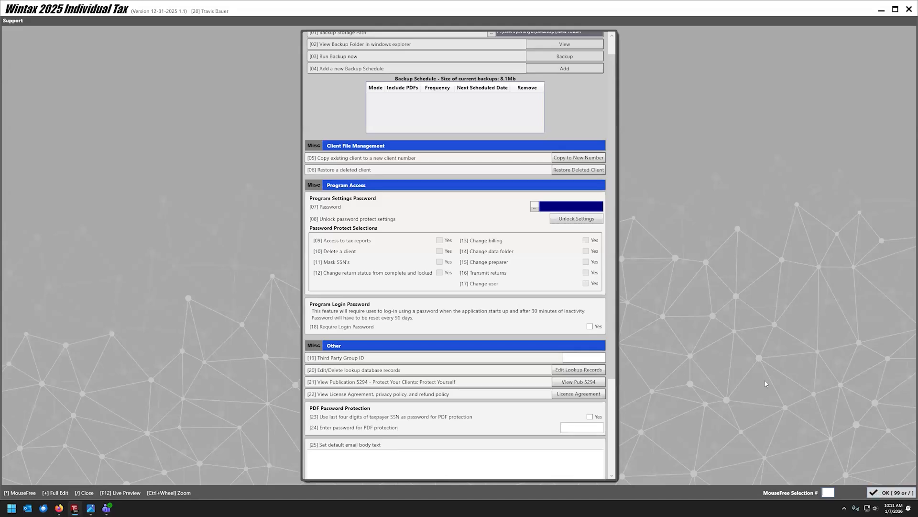
click(884, 492)
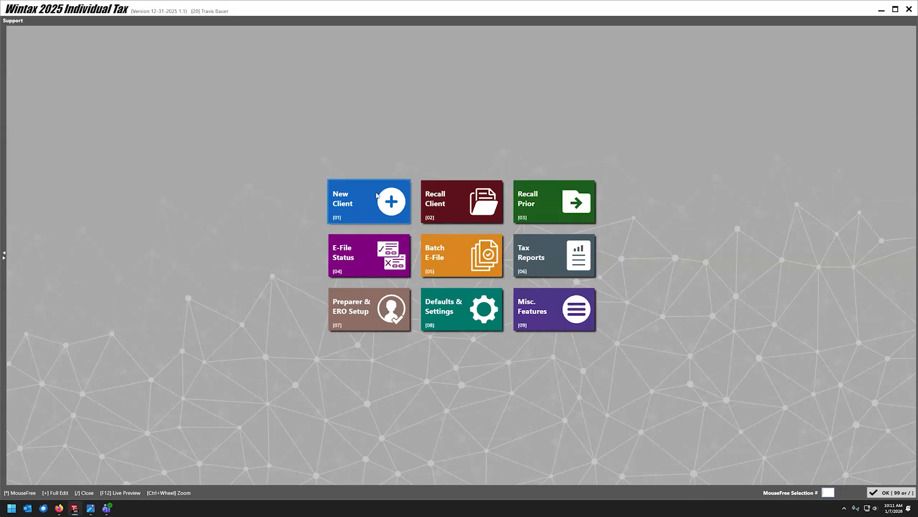
Start a new client with the suggested ID and 01-Single status, checking the W-2 image.
click(340, 207)
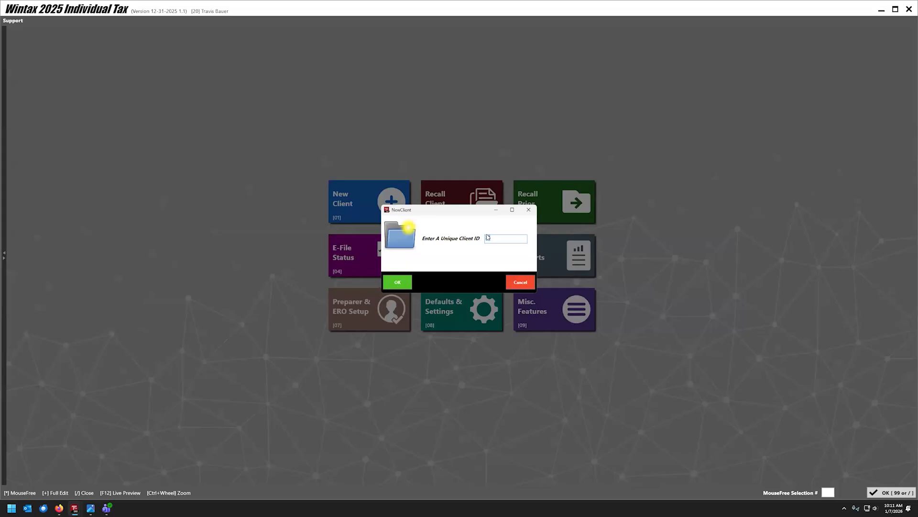
click(401, 287)
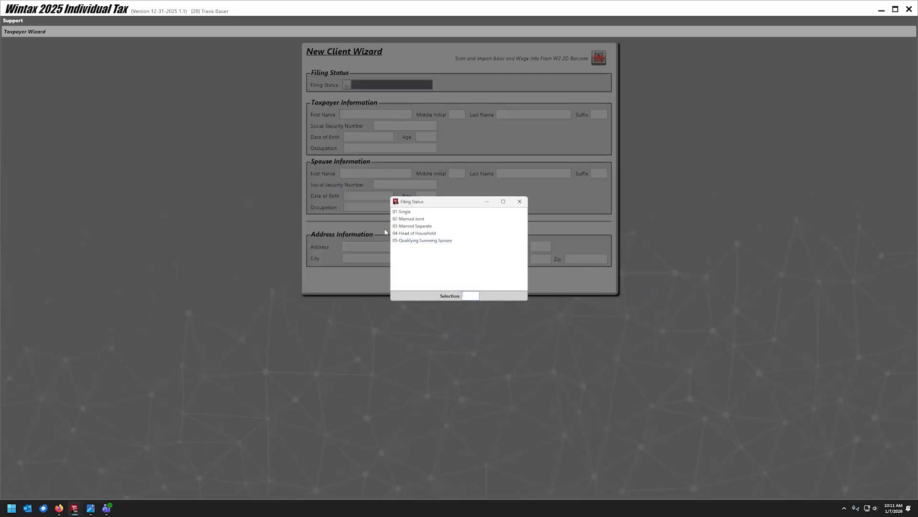
double_click(402, 212)
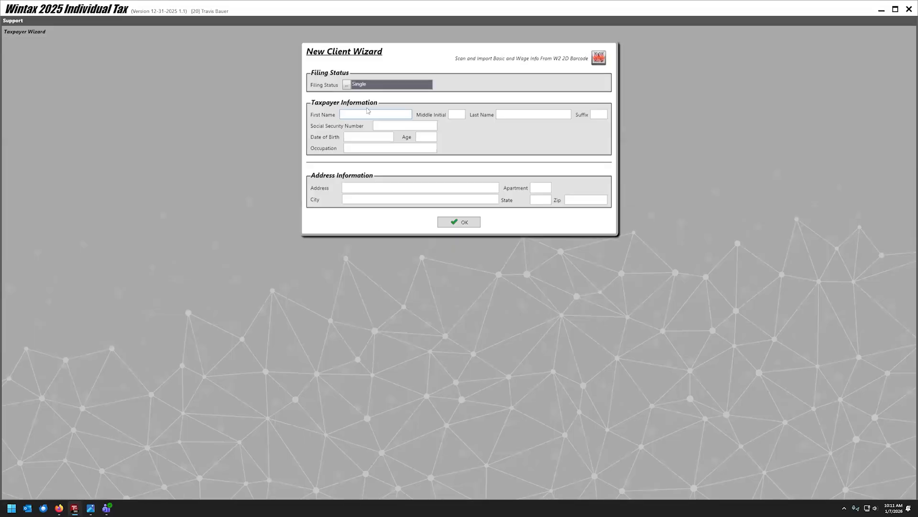
click(90, 508)
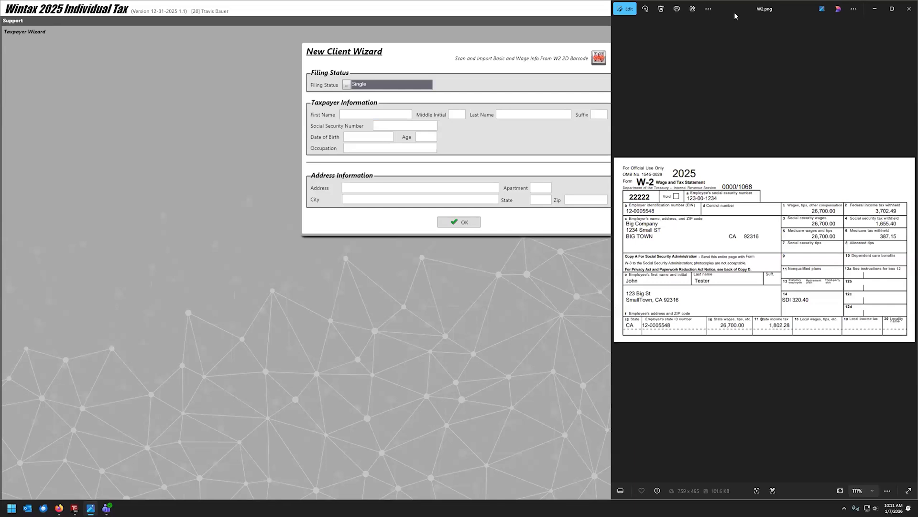
click(910, 9)
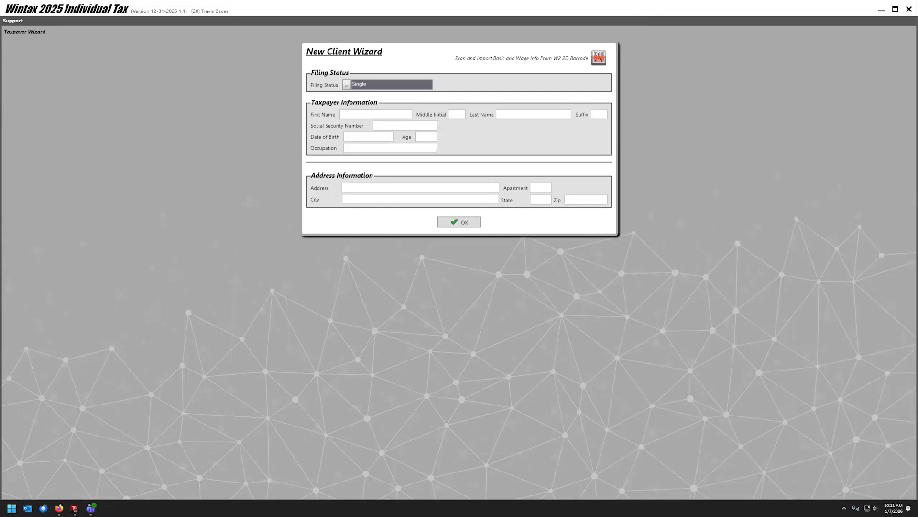
Enter the taxpayer's name, SSN, birth date, occupation, street address and zip from the W-2.
click(357, 115)
text(John)
text(Tester)
text(123001)
text(234)
text(09261)
text(984)
key(Tab)
key(Tab)
text(Tester)
key(Tab)
text(123 Small St)
key(Tab)
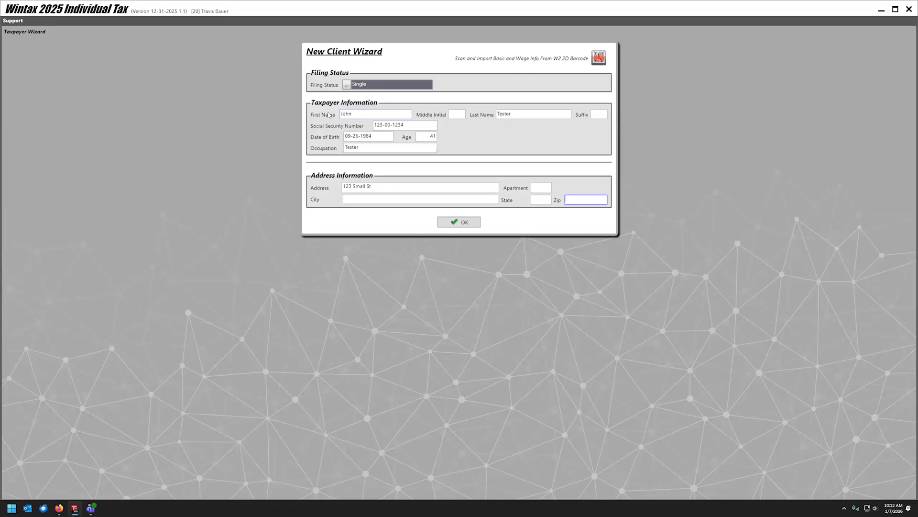
click(382, 187)
click(573, 200)
text(92316)
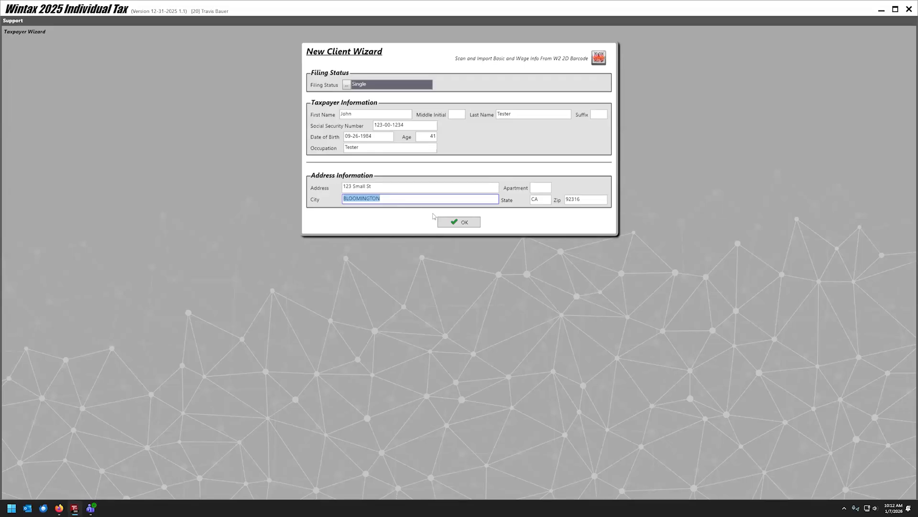
click(457, 226)
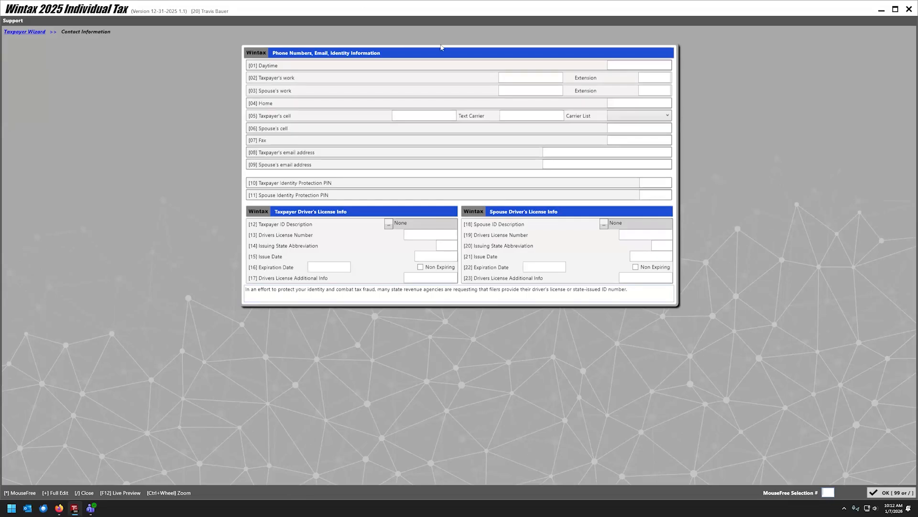
Enter the daytime phone, reuse it as the work phone, and add the taxpayer's e-mail address.
click(617, 66)
text(909) 123-4125)
key(Return)
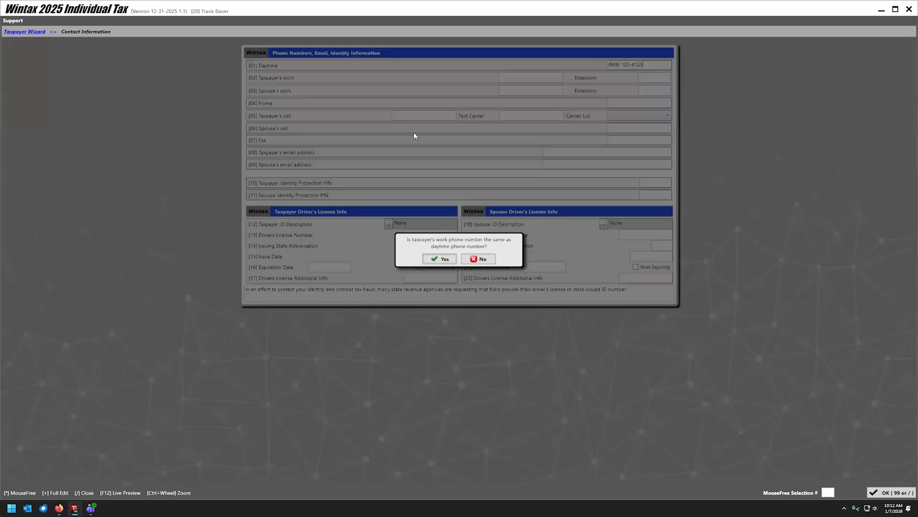
click(440, 259)
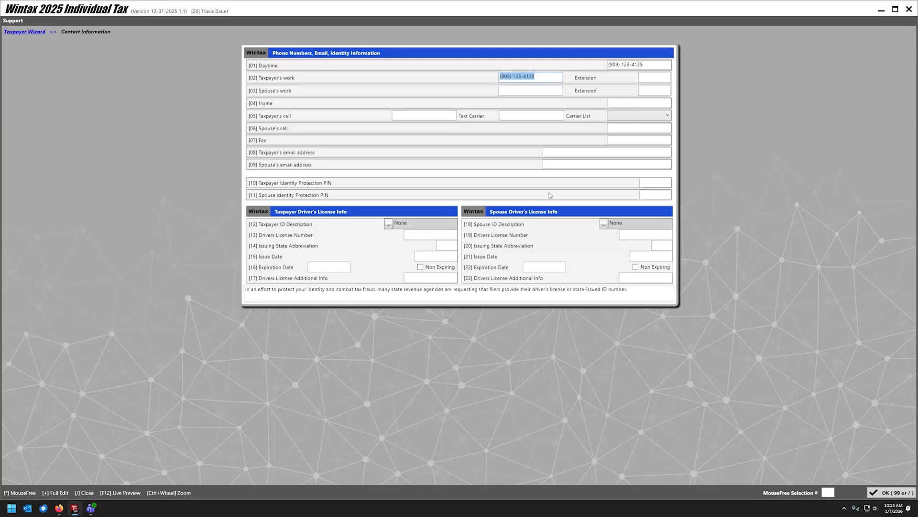
click(570, 153)
text(123@email.com)
click(894, 493)
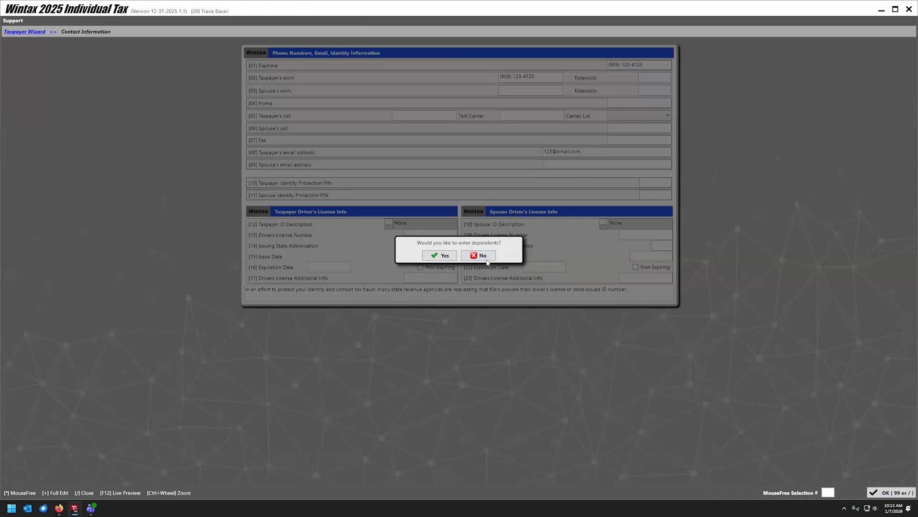
Decline entering dependents and show the [27] Special Filing Categories list on Basic Information.
click(481, 258)
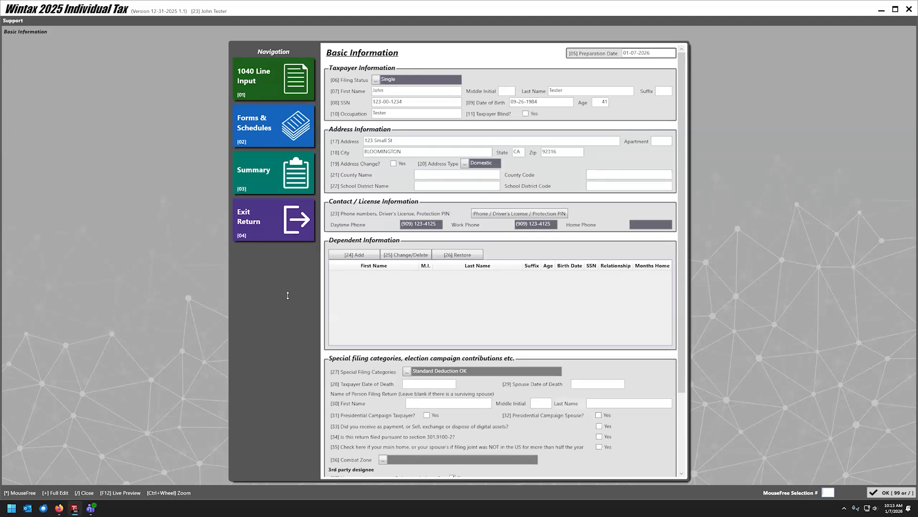
click(517, 215)
scroll(435, 318, down, 2)
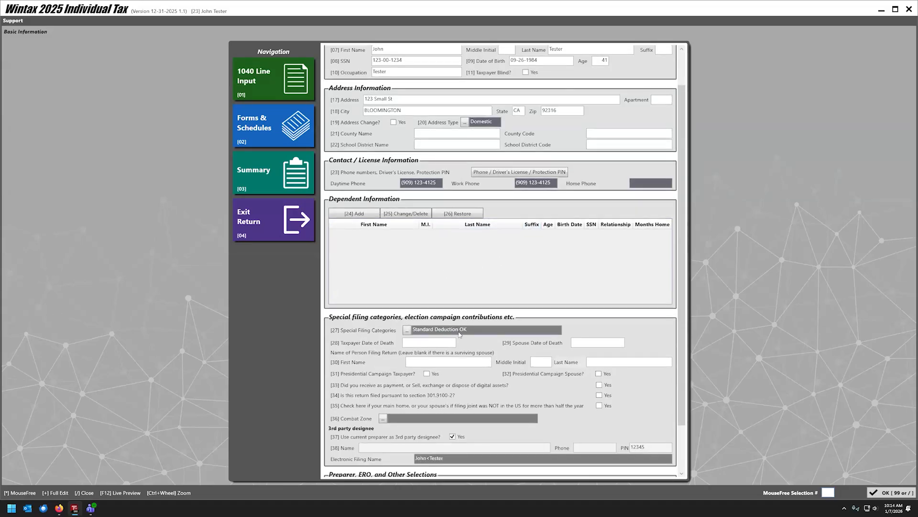
scroll(460, 334, down, 2)
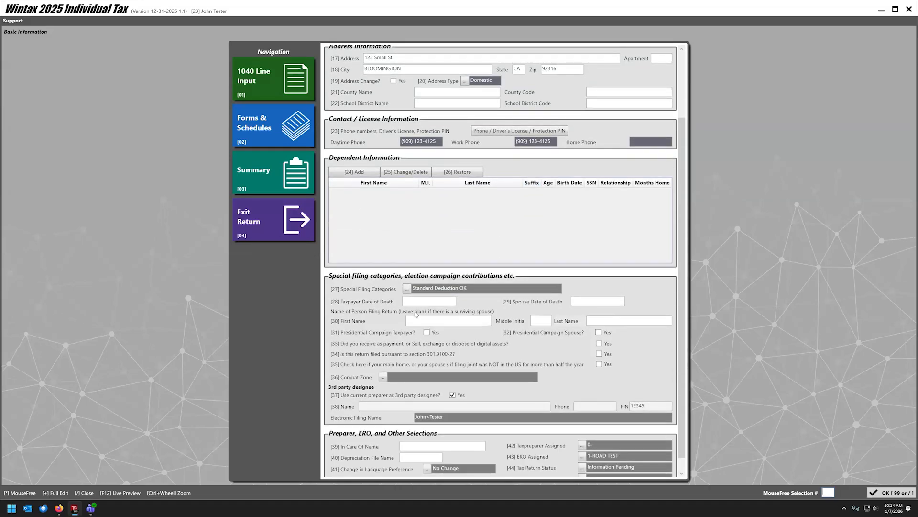
click(407, 290)
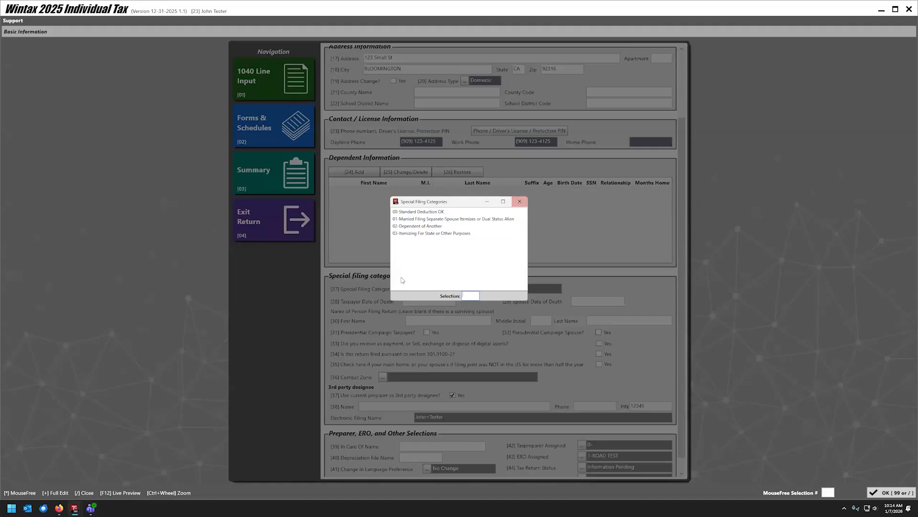
Choose 00-Standard Deduction OK as the filing category and open Live Preview with F12.
click(407, 212)
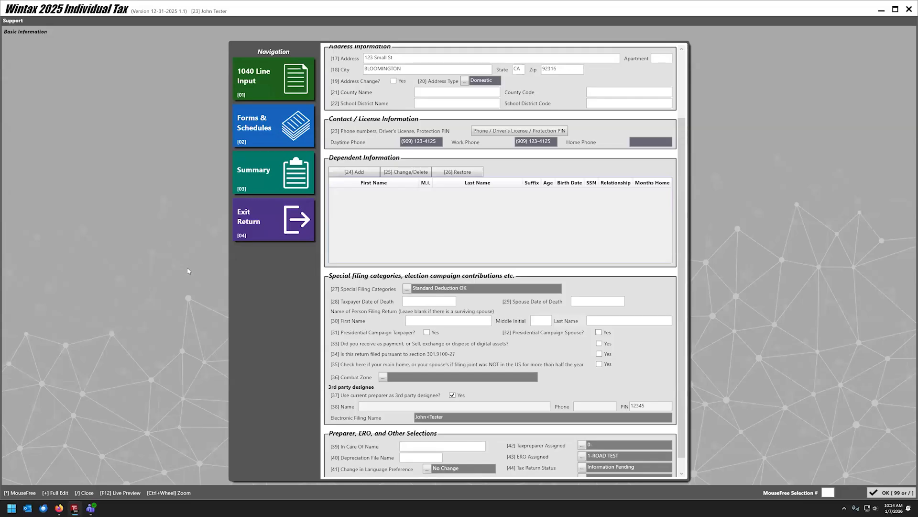
key(F12)
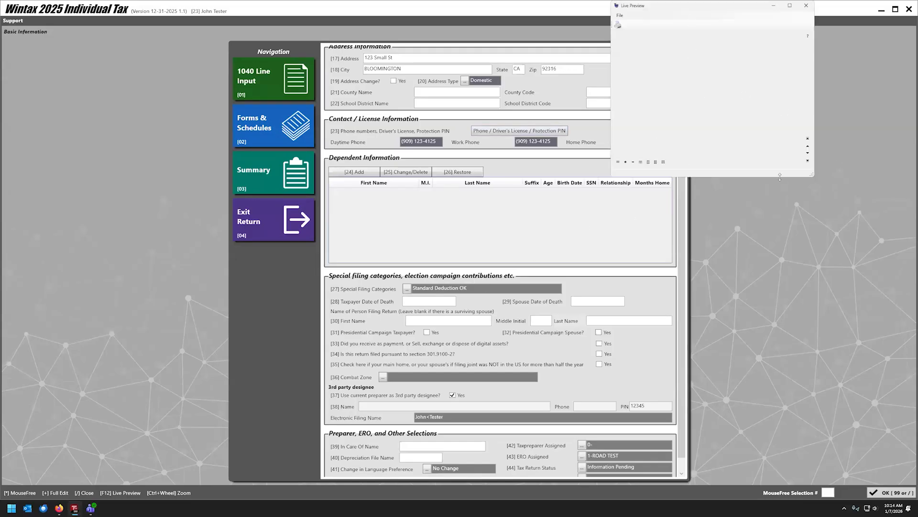
Resize the Live Preview, dock it beside 1040 Line Input, and go to line 1a Wages.
drag(780, 176, 780, 499)
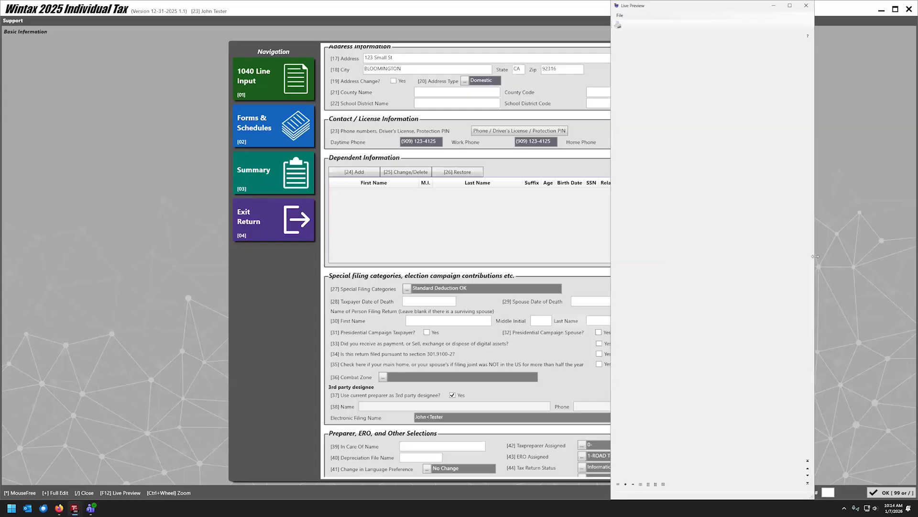
drag(815, 256, 914, 256)
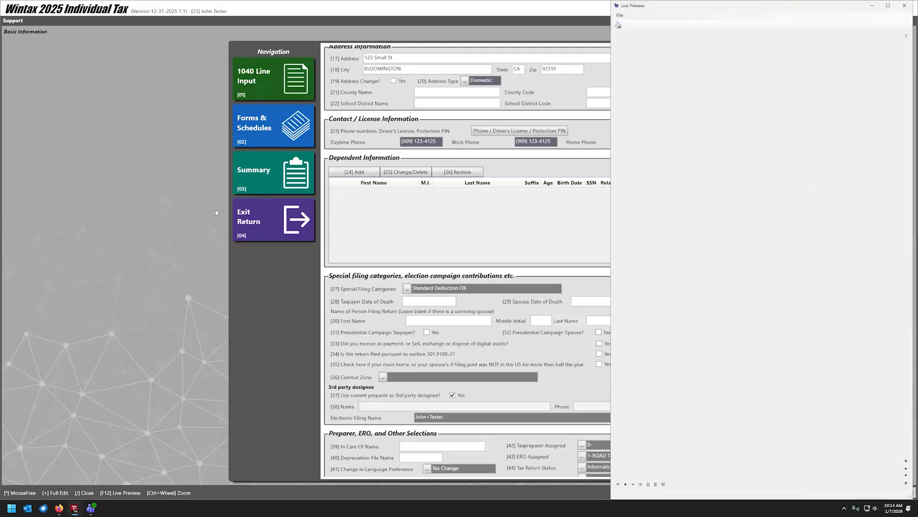
click(290, 91)
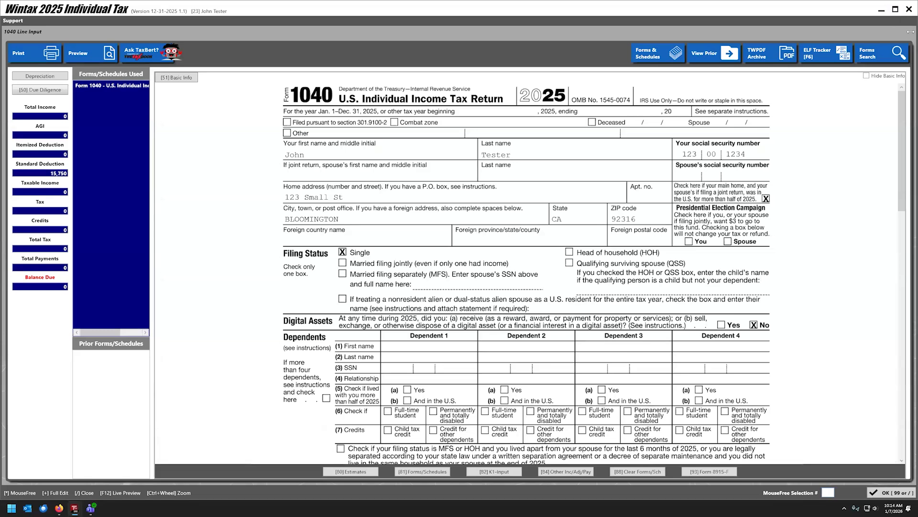
key(F12)
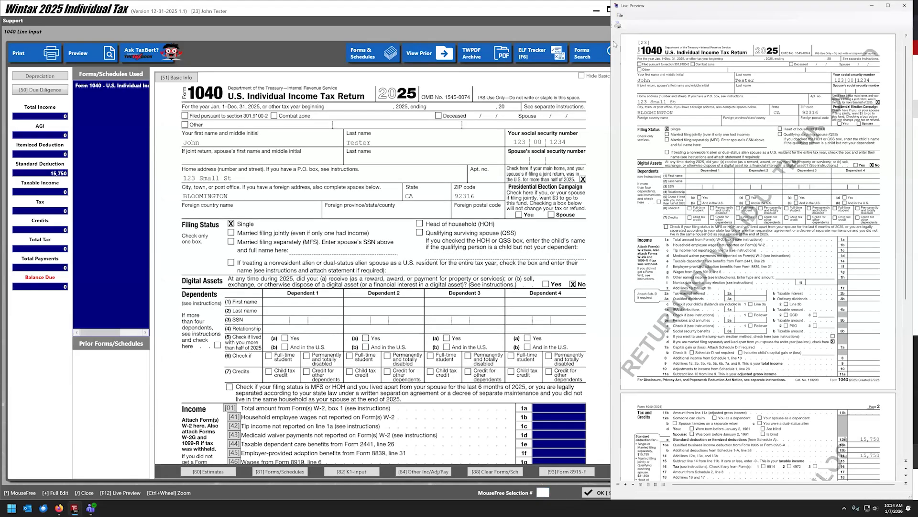
drag(609, 40, 628, 42)
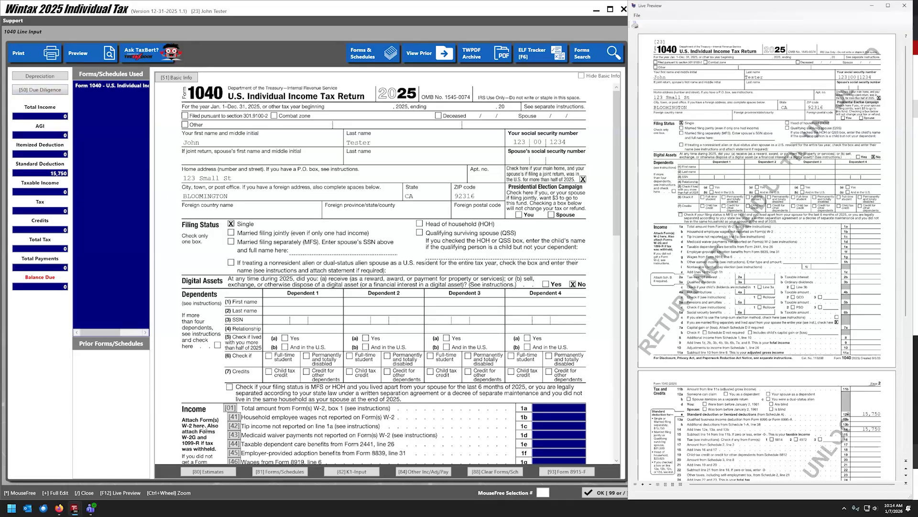
click(234, 409)
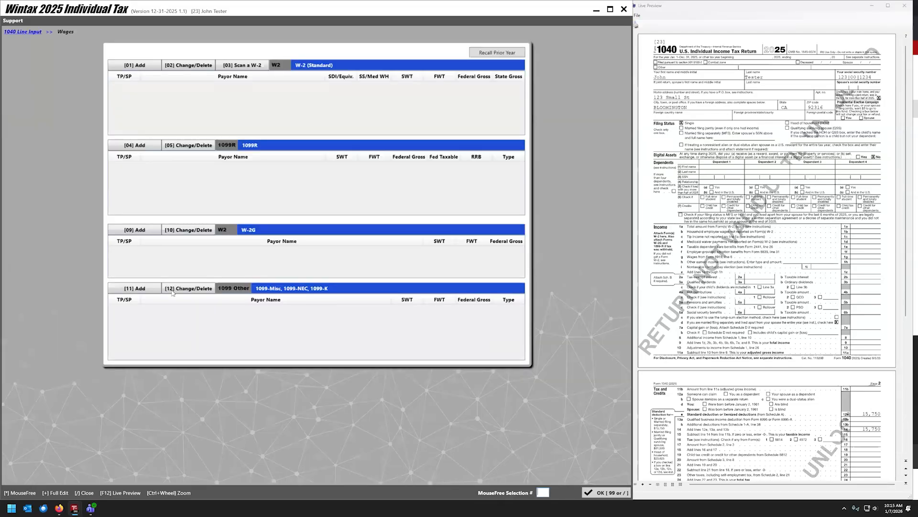
Add a BIG Company W-2 with the employer's EIN, address and ZIP, 26,700 wages and 3,702 withholding.
click(137, 65)
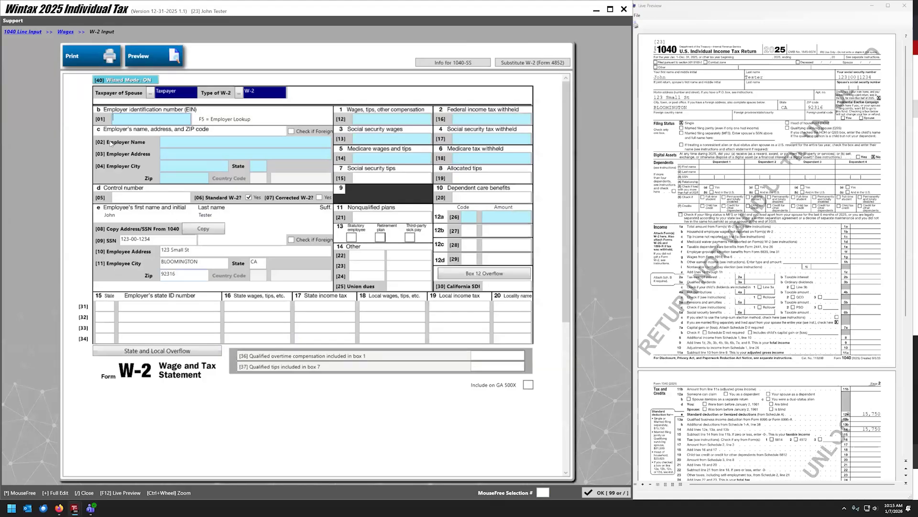
text(12-)
text(5)
text(54585)
text(2)
text(BIG C)
text(ompany)
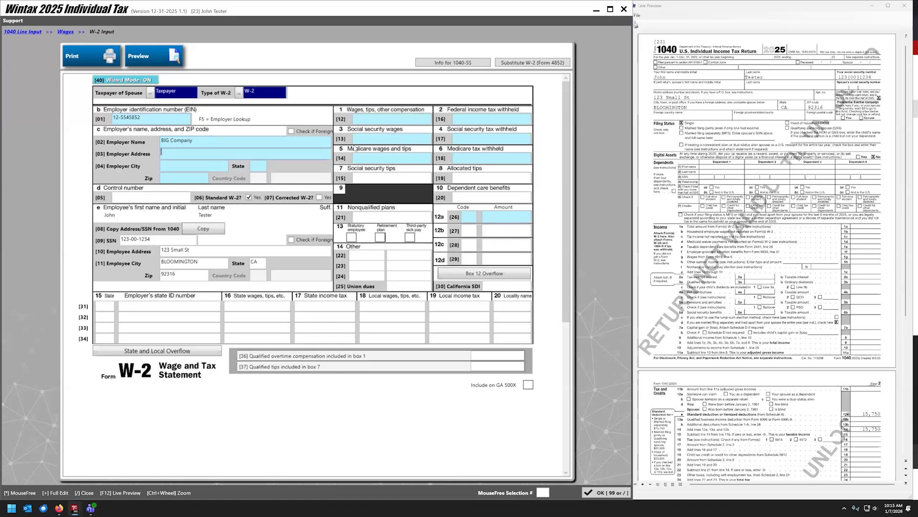
text(1234 Small ST)
key(Tab)
text(92316)
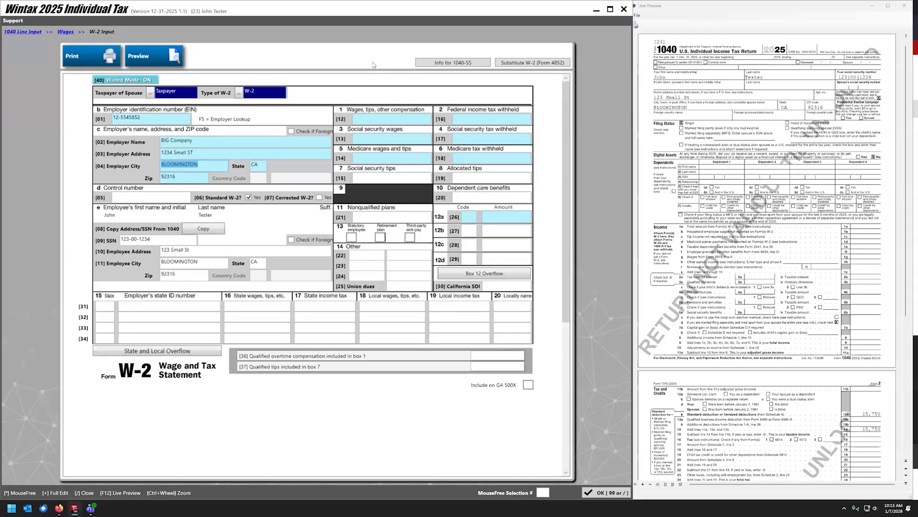
key(Tab)
key(Tab)
key(Tab)
text(267000)
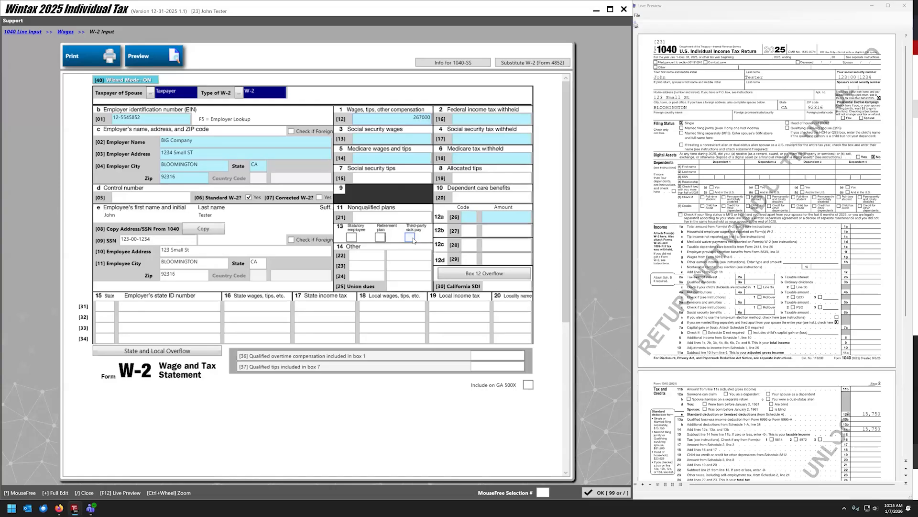
key(BackSpace)
key(Tab)
key(Tab)
text(702)
key(Tab)
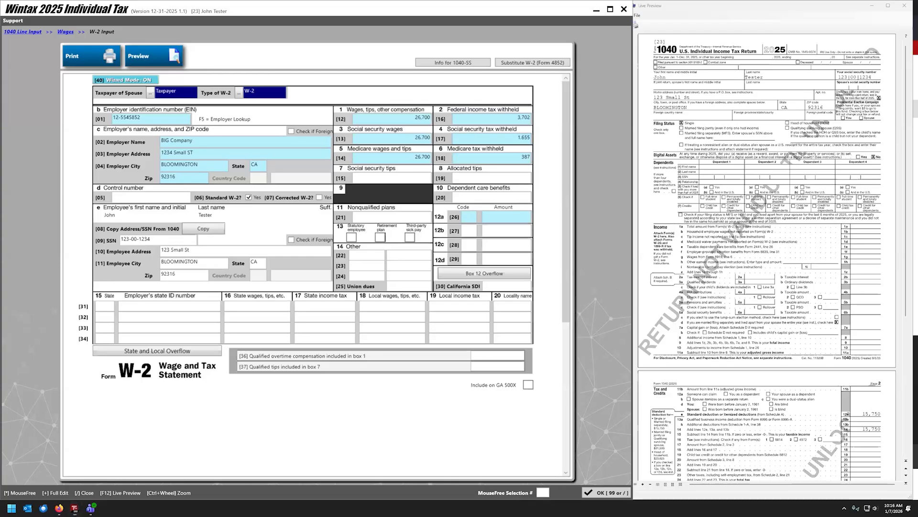
Place the W-2 image beside the input form and enter CA as the W-2 state.
drag(917, 89, 644, 92)
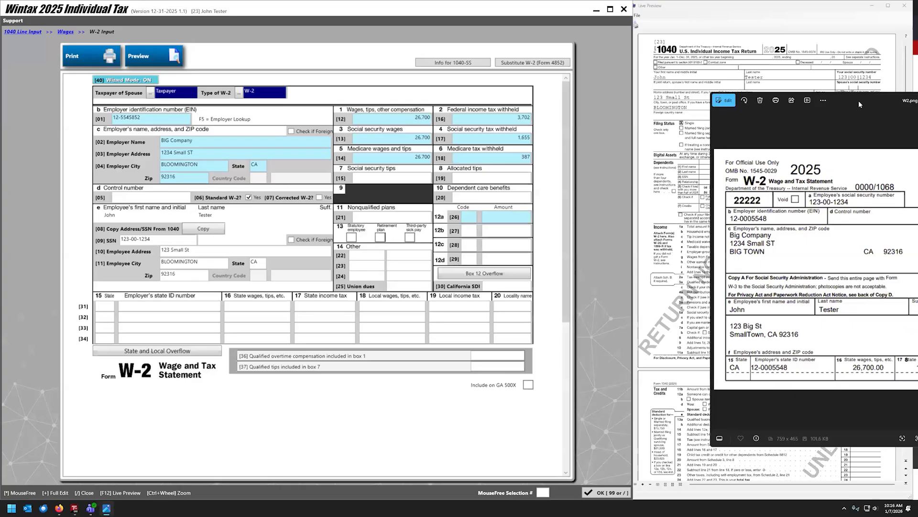
drag(859, 101, 663, 29)
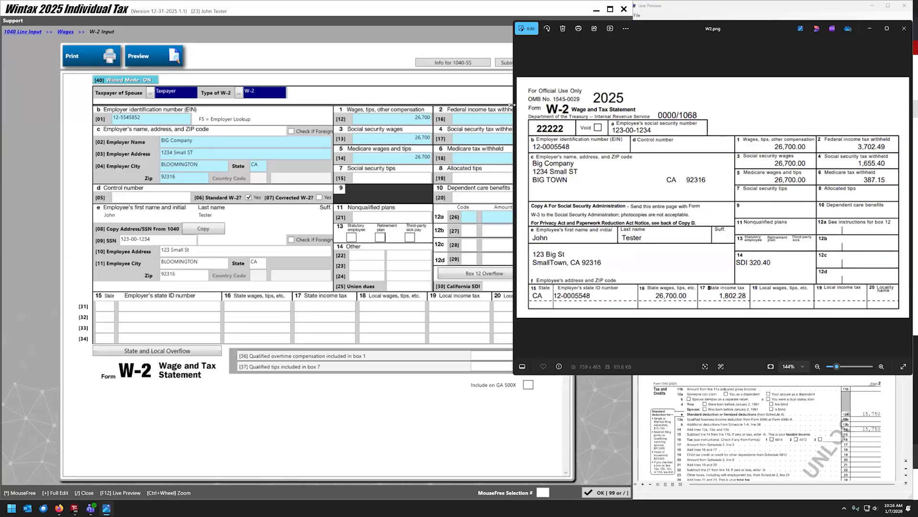
drag(511, 105, 597, 106)
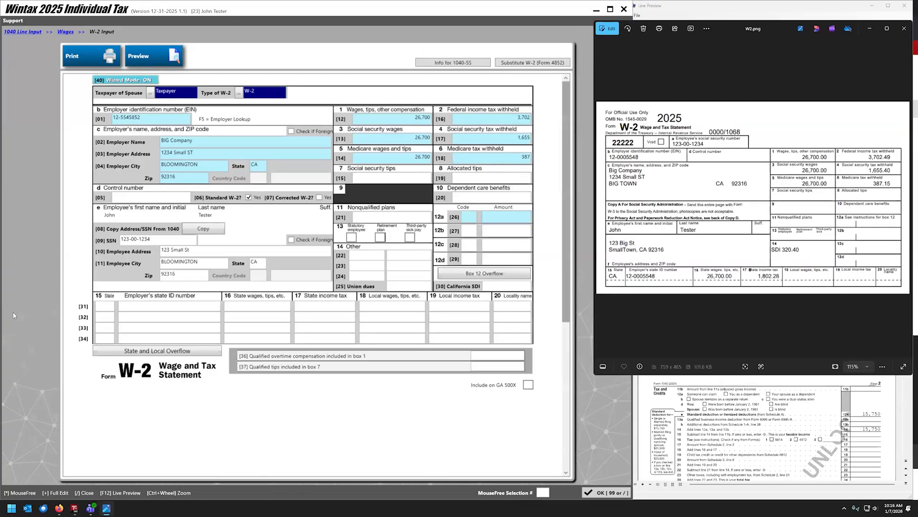
text(CA)
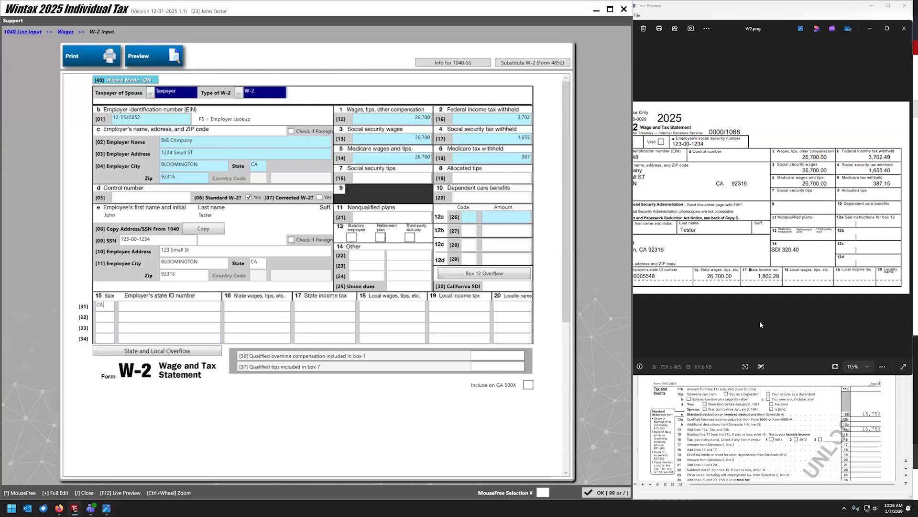
click(665, 323)
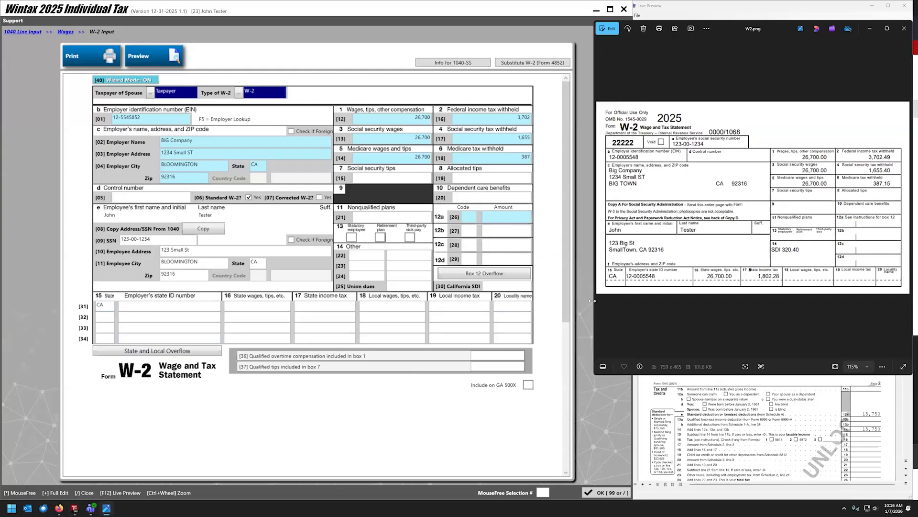
drag(592, 300, 639, 301)
Enter the employer's state ID, 26,700 California wages and 1,802 state income tax.
click(135, 309)
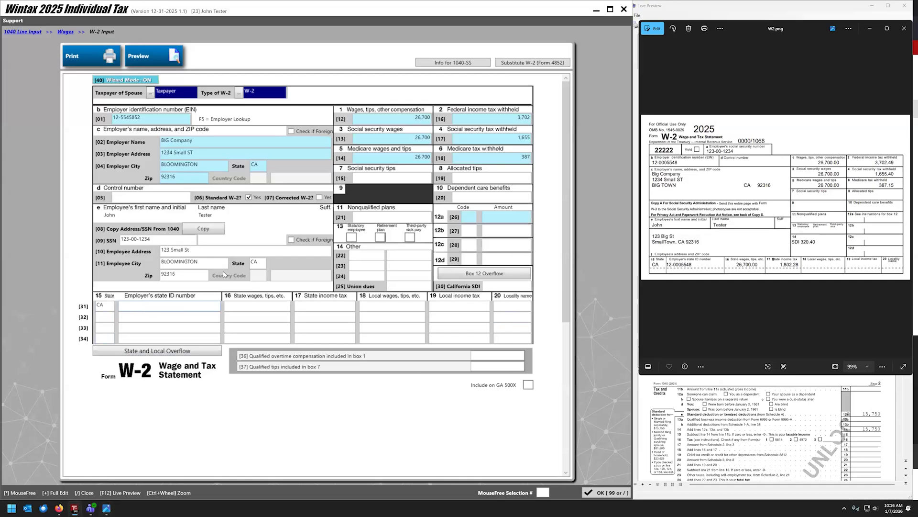
text(120005548)
key(Tab)
text(26700)
key(Tab)
text(18)
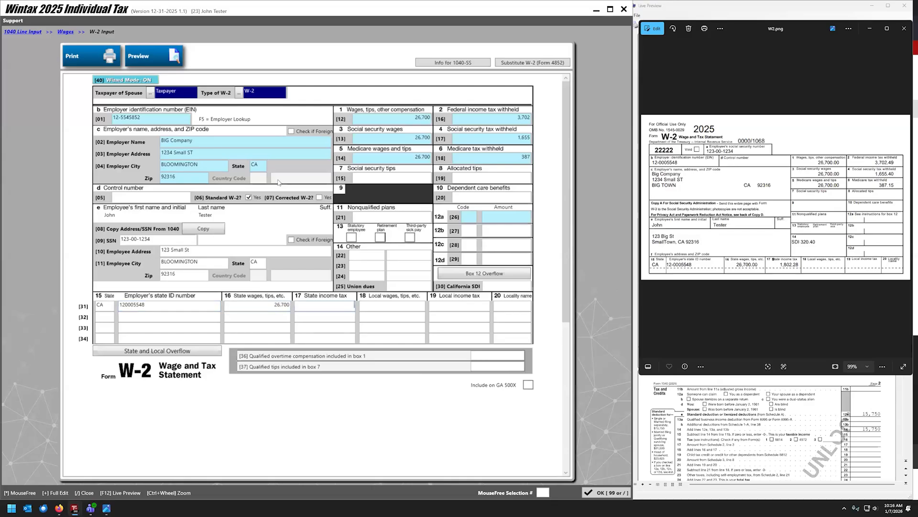
text(02.228)
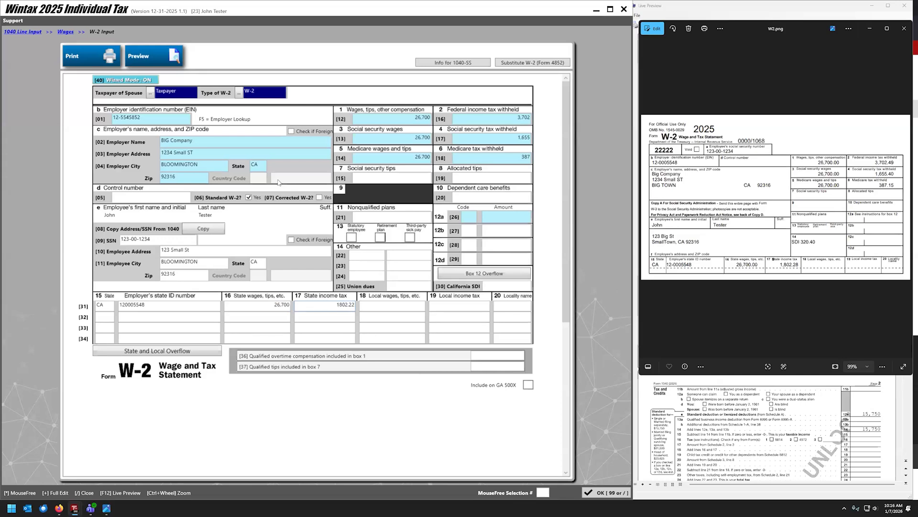
key(BackSpace)
key(BackSpace)
key(BackSpace)
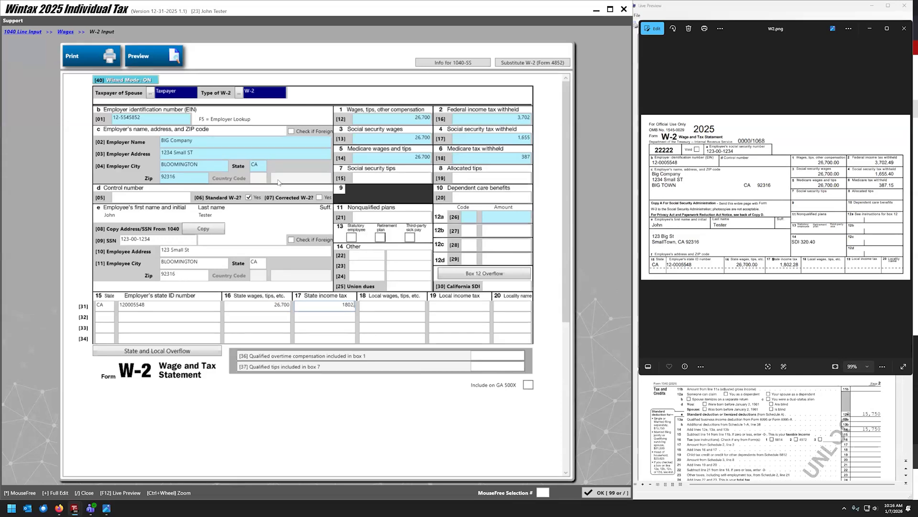
key(Tab)
click(741, 31)
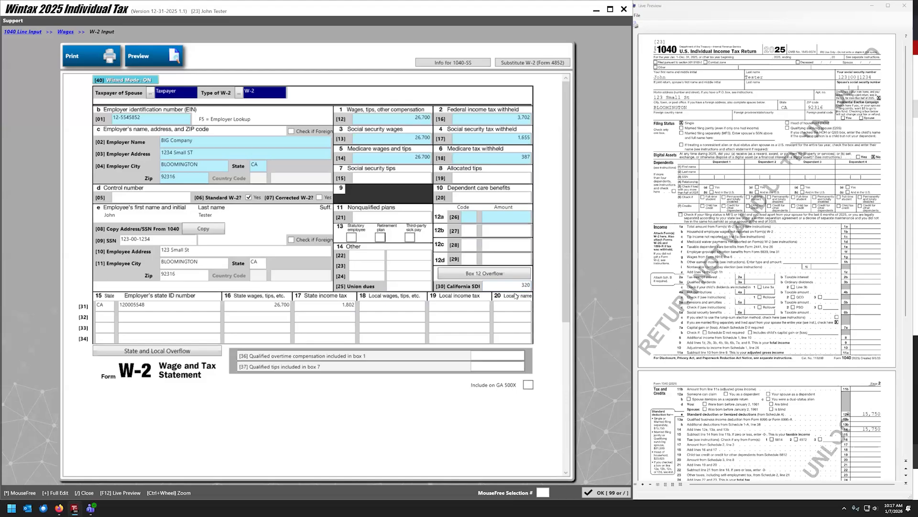
Enter 1,670 as qualified overtime compensation on the BIG Company W-2.
key(Tab)
click(513, 354)
text(1670)
key(Return)
Save the W-2, return to Form 1040, and reopen the W-2 wages list.
click(590, 493)
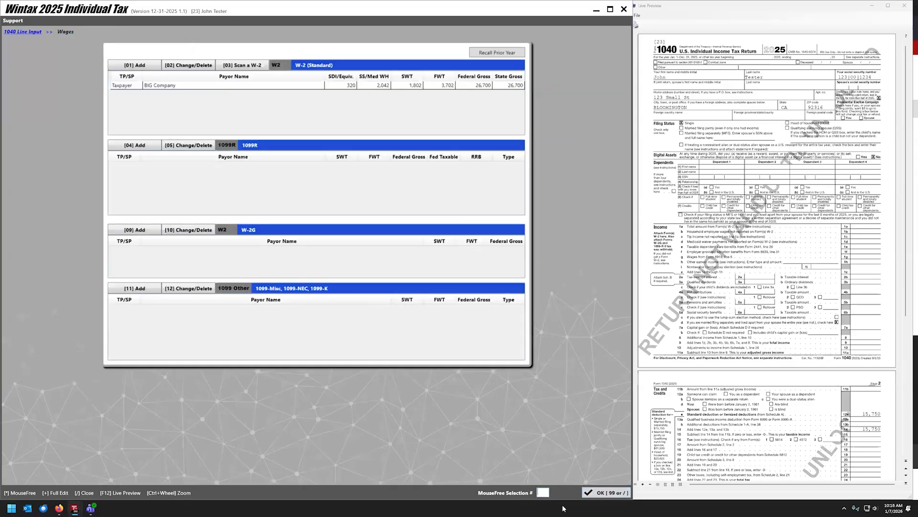
click(596, 493)
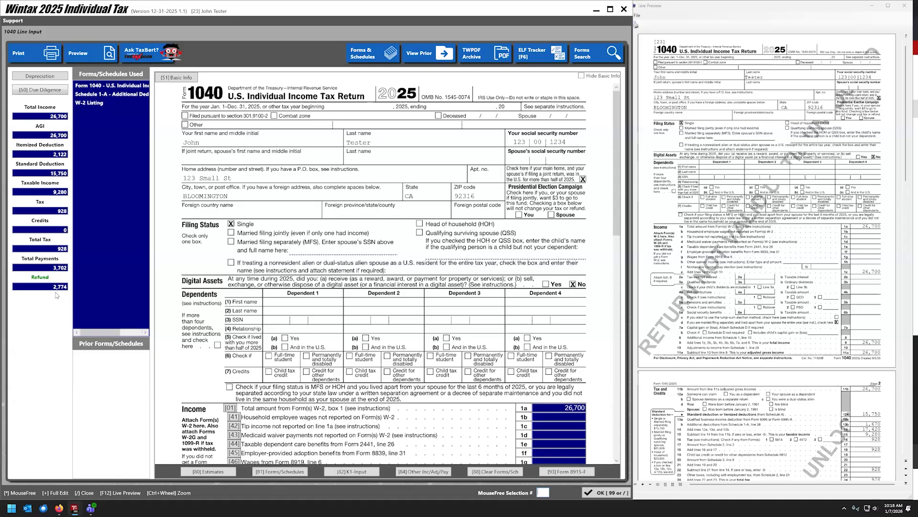
click(90, 102)
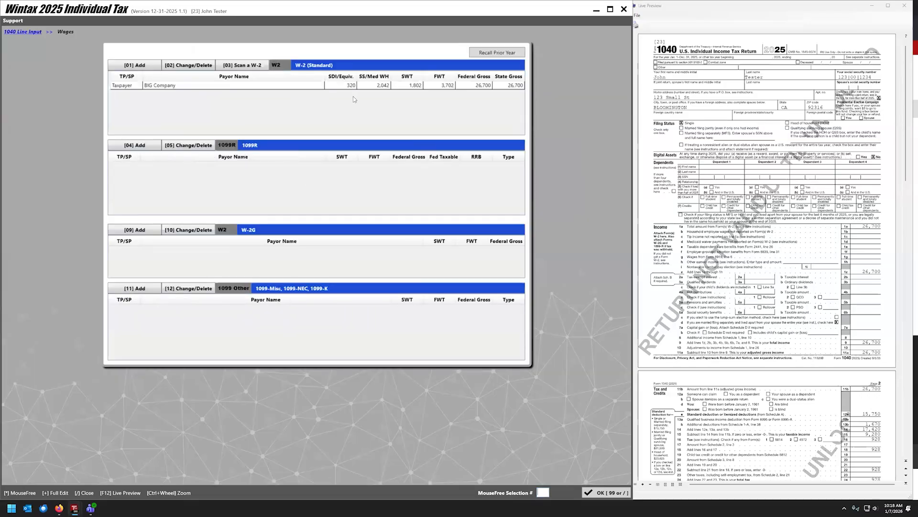
Clear the 1,670 qualified overtime amount from the BIG Company W-2 and return to Form 1040.
double_click(338, 88)
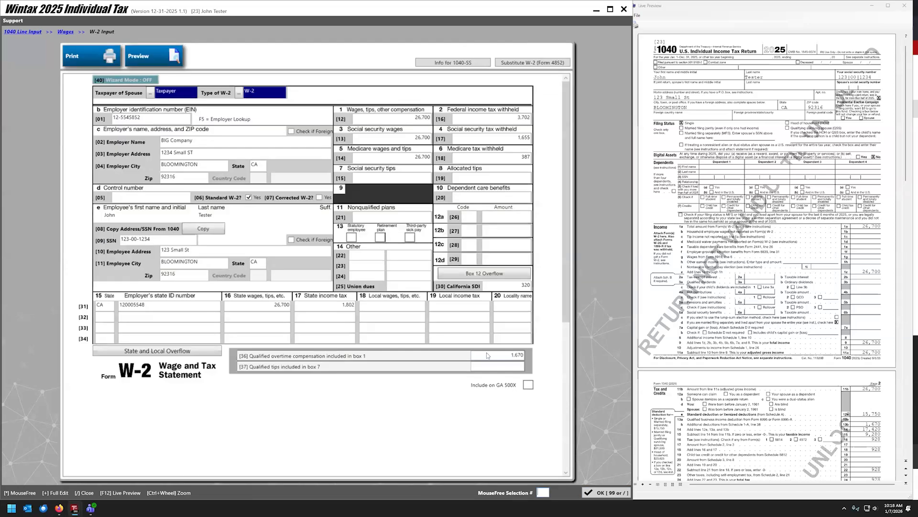
drag(524, 356, 492, 377)
key(Delete)
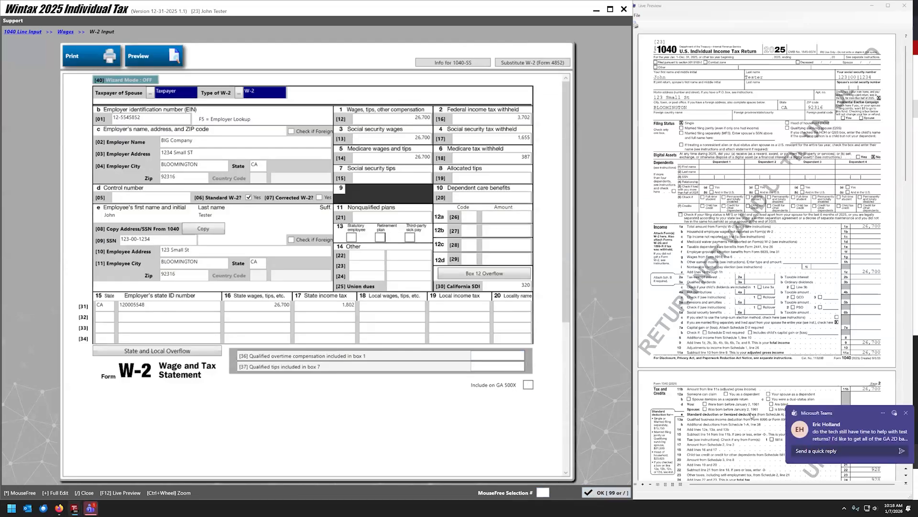
click(902, 412)
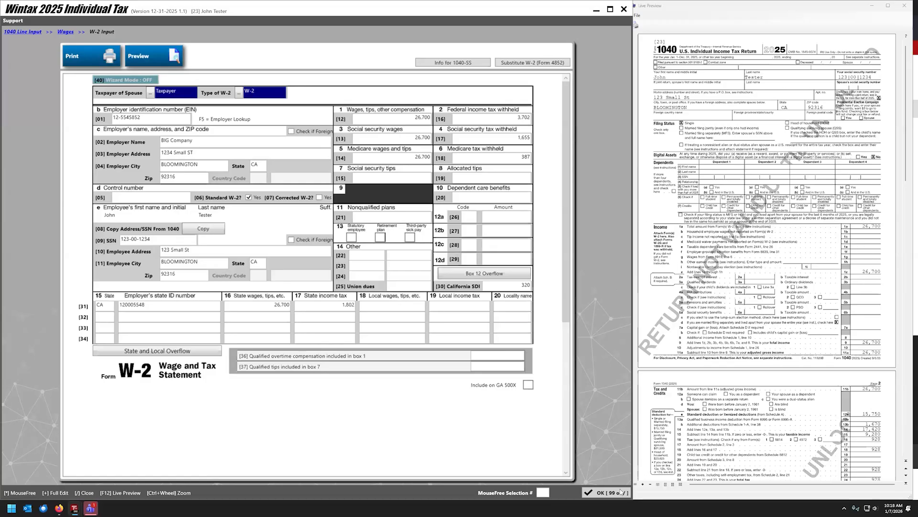
click(606, 492)
click(603, 494)
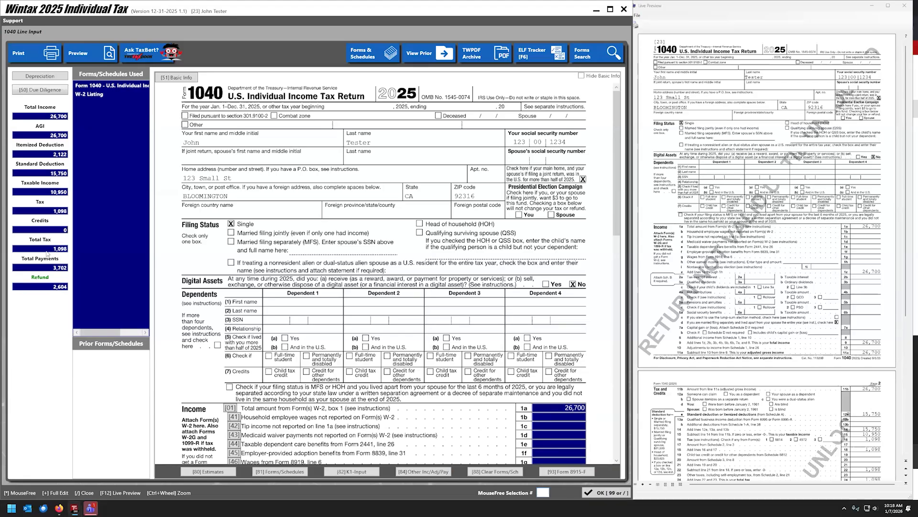
Change the BIG Company W-2's qualified overtime to 1,600 and save it.
double_click(87, 94)
double_click(270, 88)
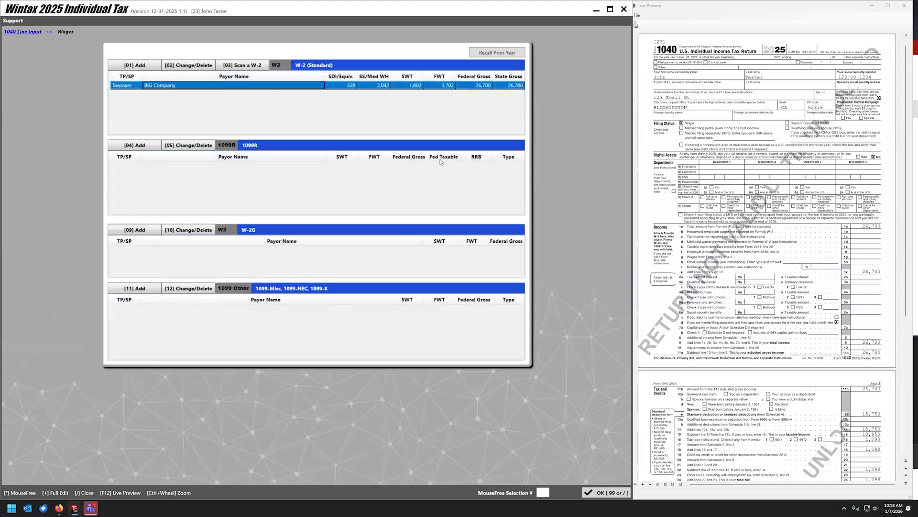
text(1,)
text(600)
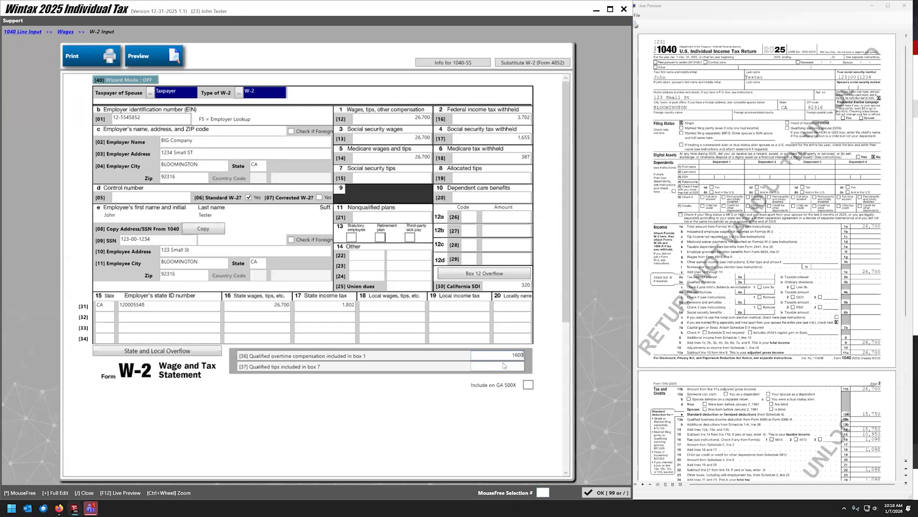
click(600, 491)
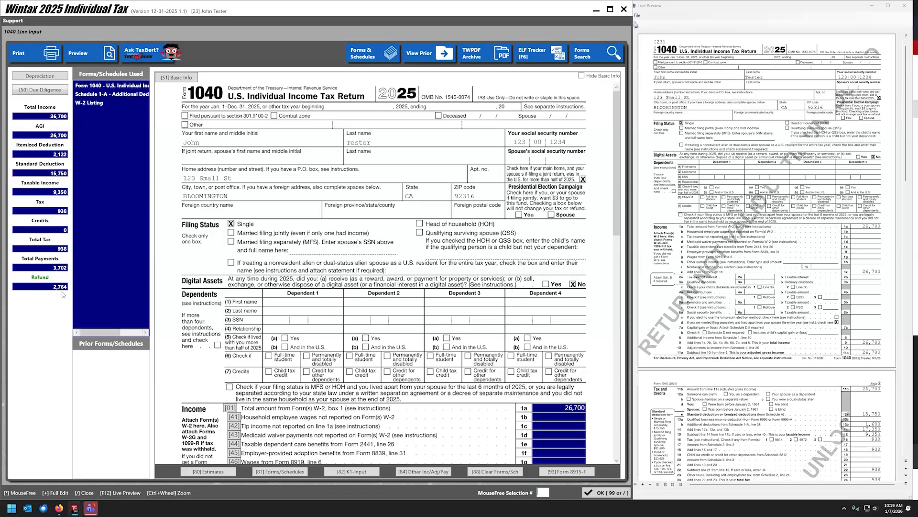
View Schedule 1-A from the forms and schedules used.
scroll(274, 254, down, 3)
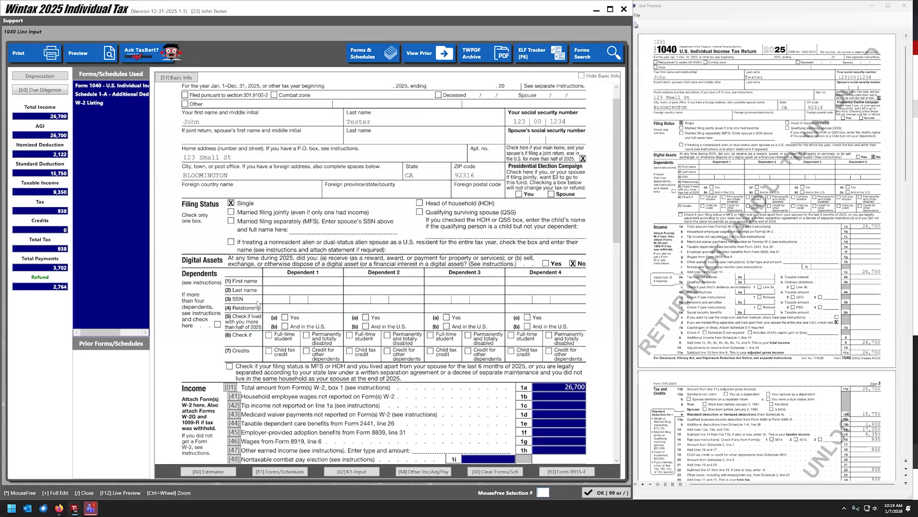
click(101, 94)
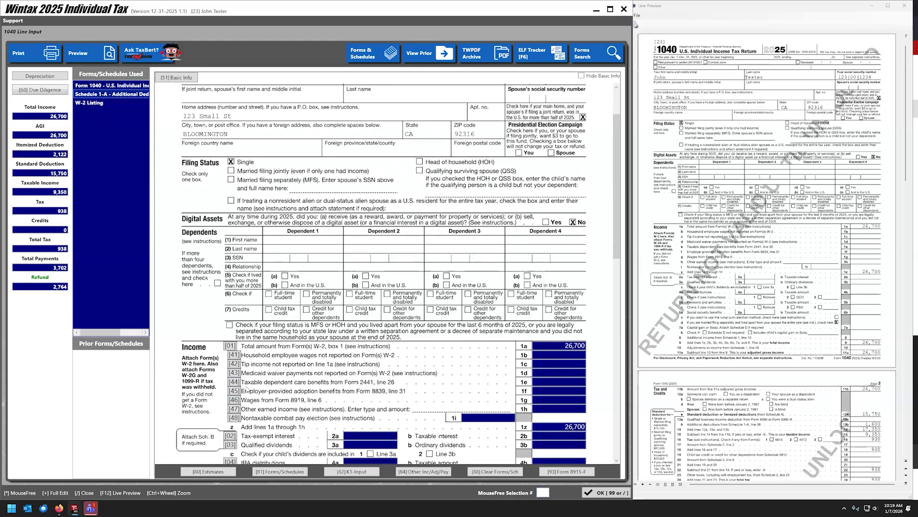
scroll(247, 390, down, 5)
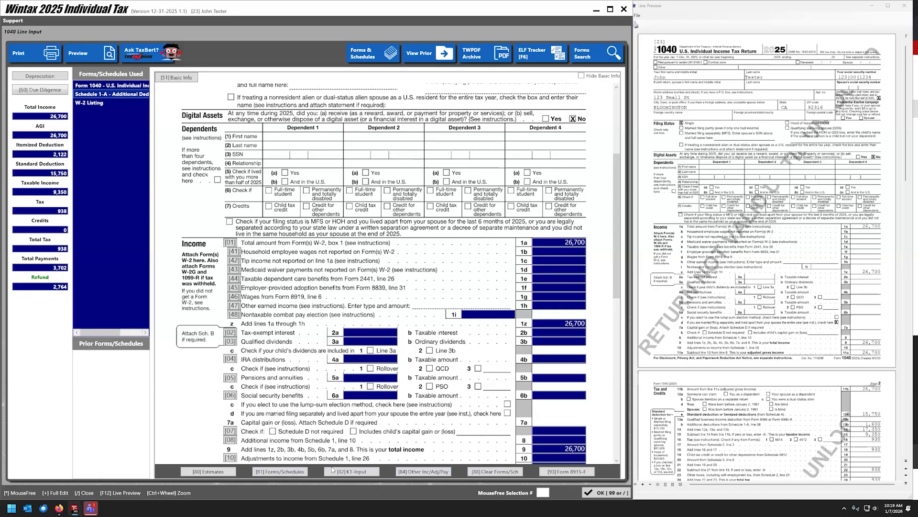
click(417, 473)
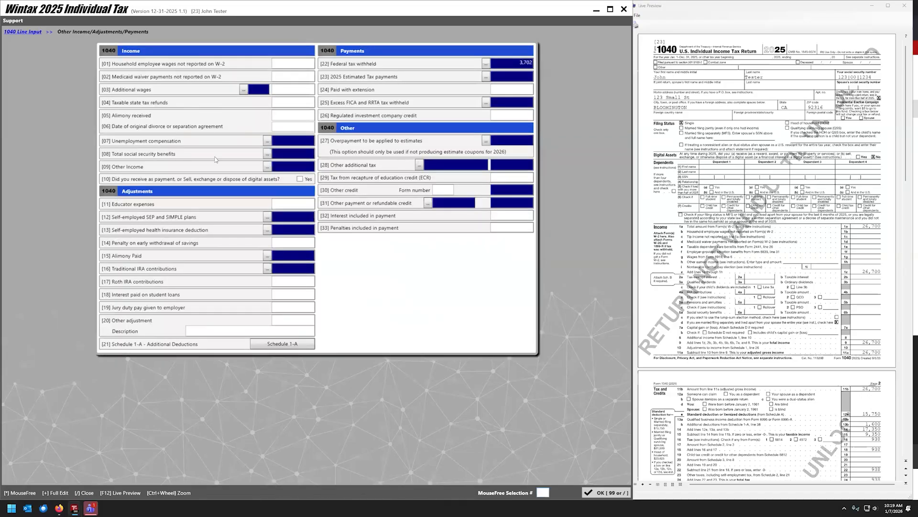
click(267, 167)
click(30, 33)
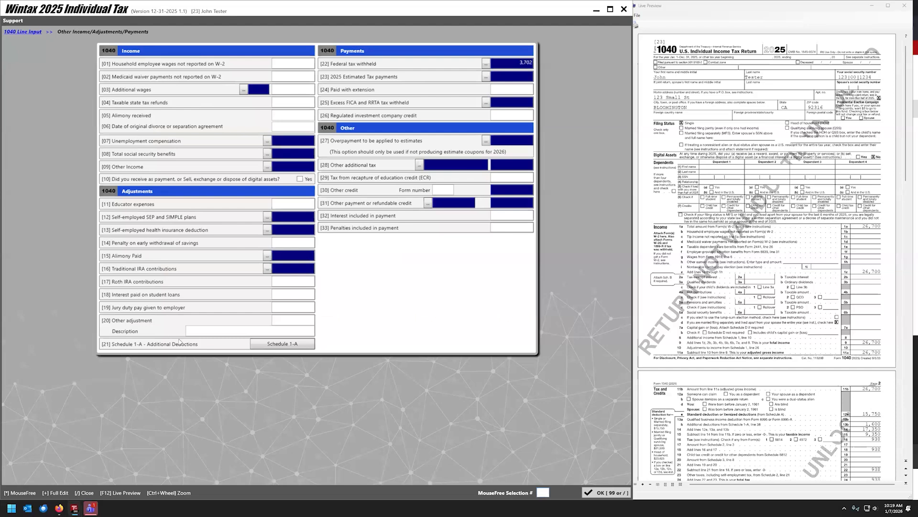
click(282, 346)
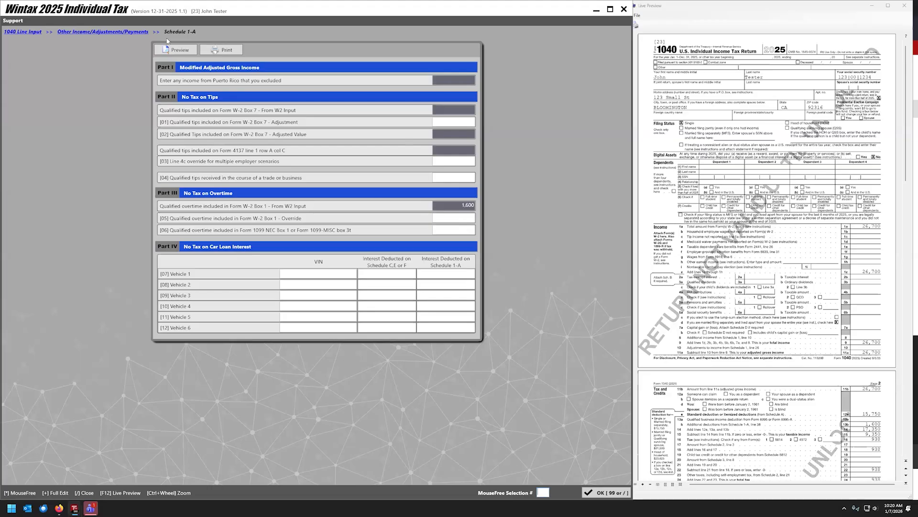
click(34, 32)
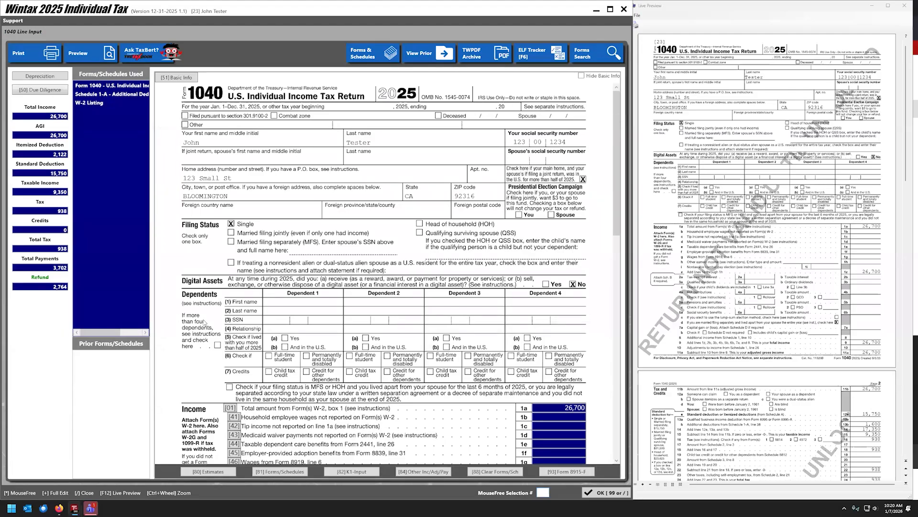
Go to the return Summary, run Validity Checks, and close the validation results.
scroll(306, 287, down, 1)
click(600, 492)
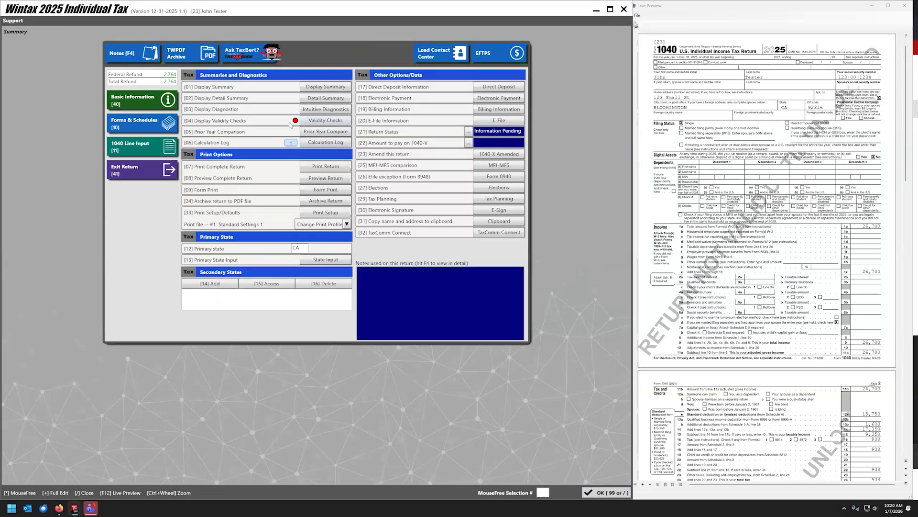
click(310, 121)
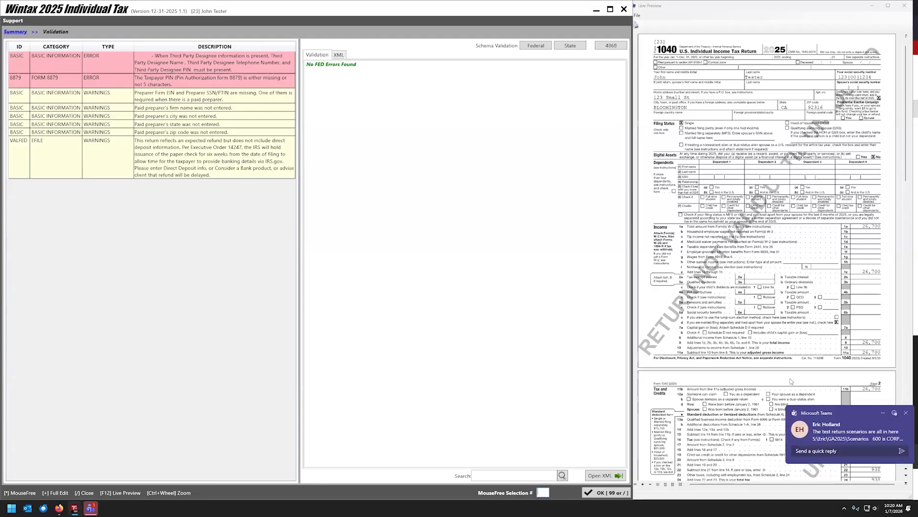
click(905, 412)
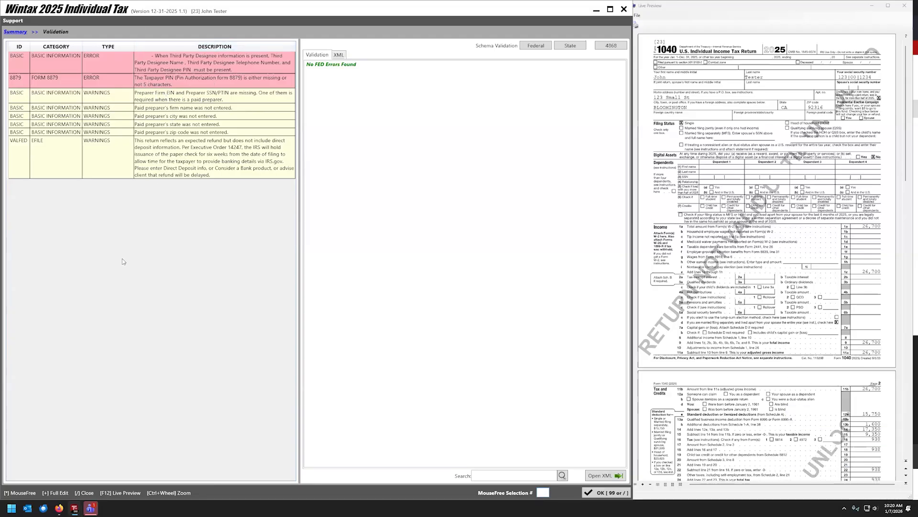
click(602, 489)
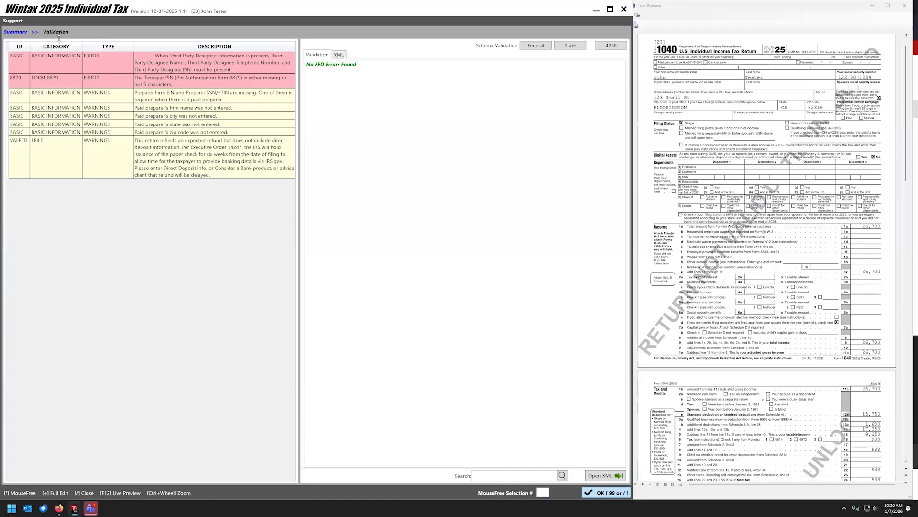
Close the return and start adding a new preparer in the preparer and ERO setup.
click(139, 170)
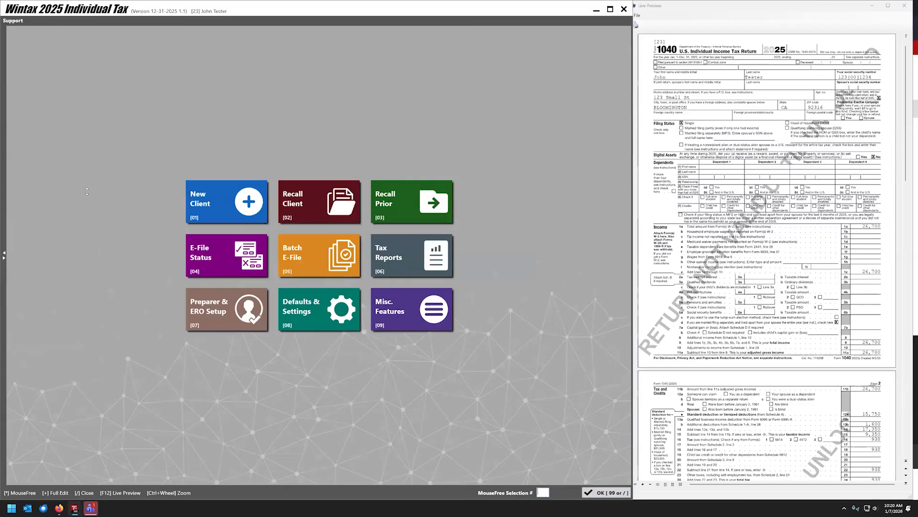
click(229, 311)
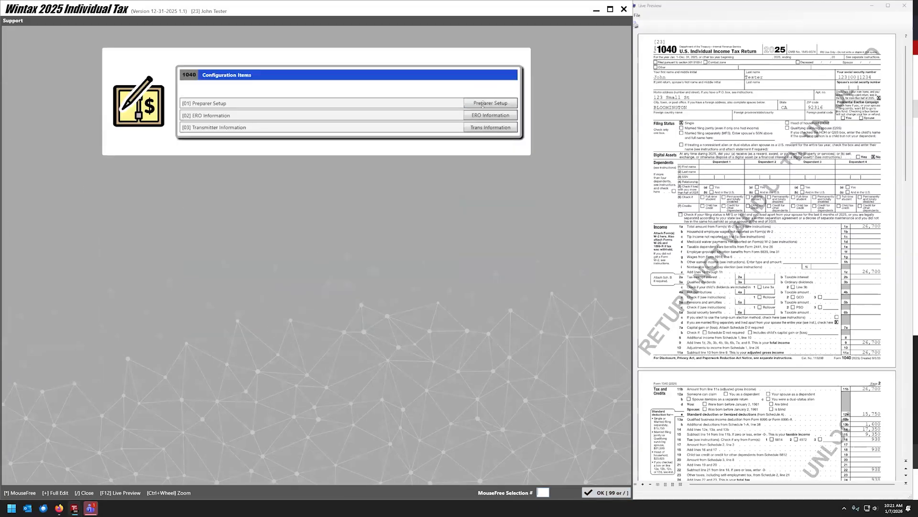
key(Return)
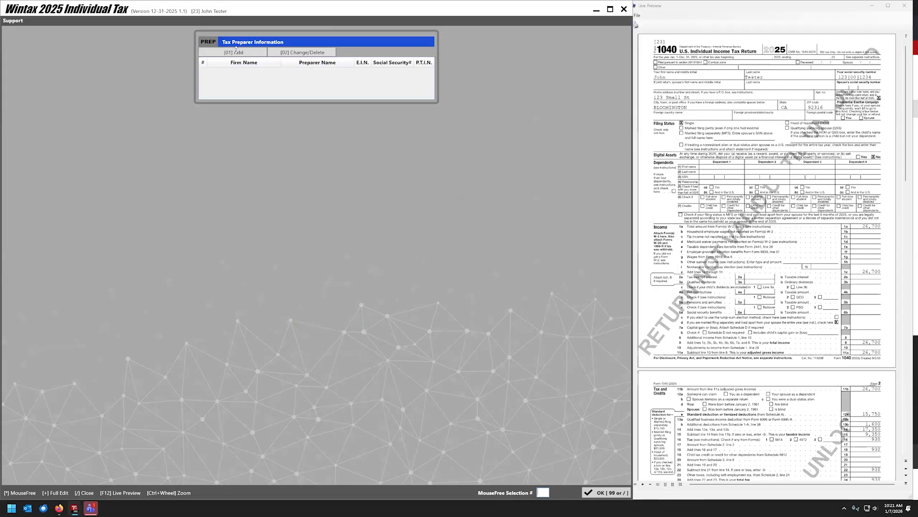
key(Return)
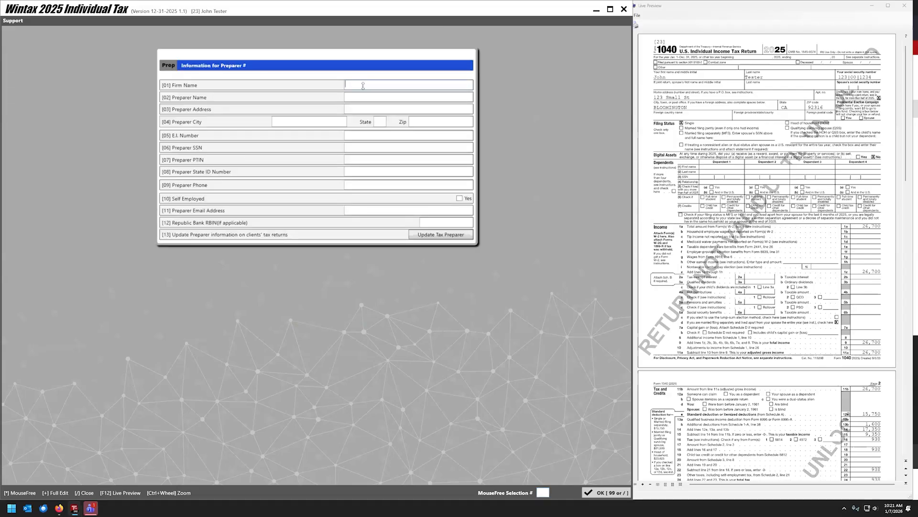
Enter the firm name and the preparer's name.
text(My Ta)
text(x)
key(Return)
text(LUis)
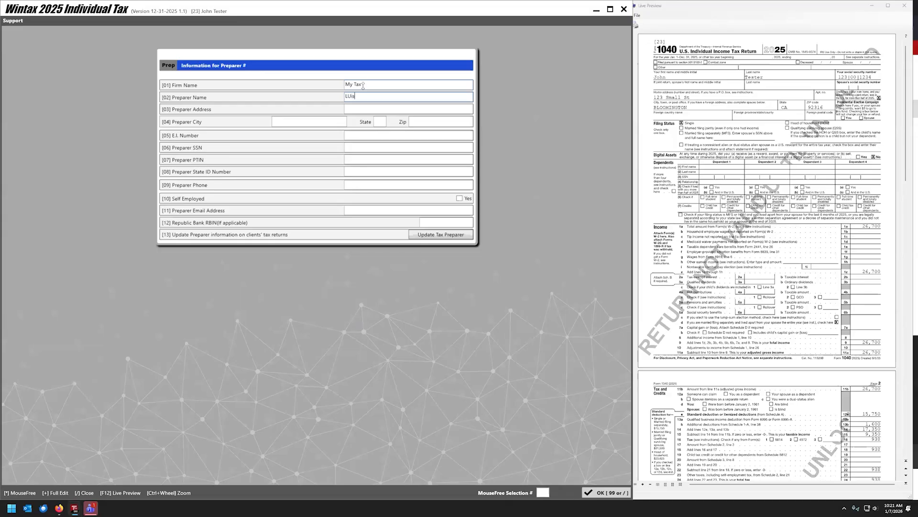
text(uis)
key(Return)
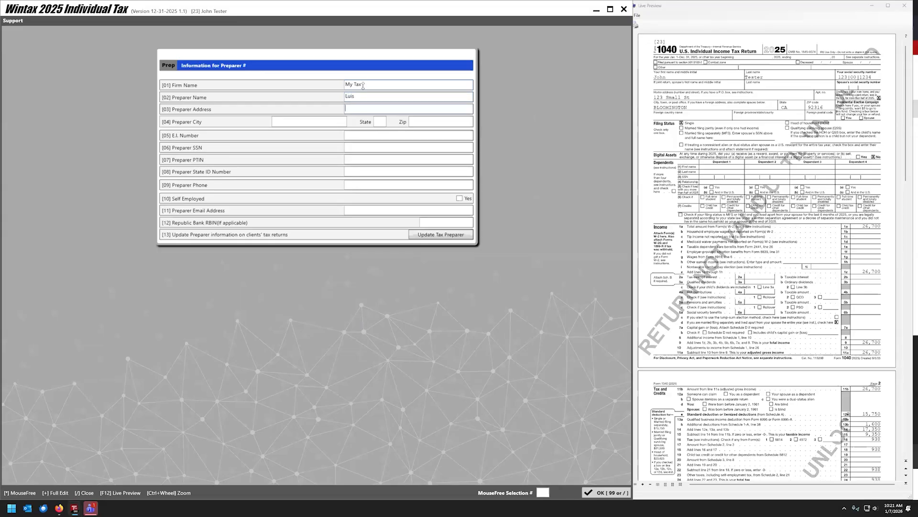
Enter the preparer's street address, city, state and ZIP code.
text(123)
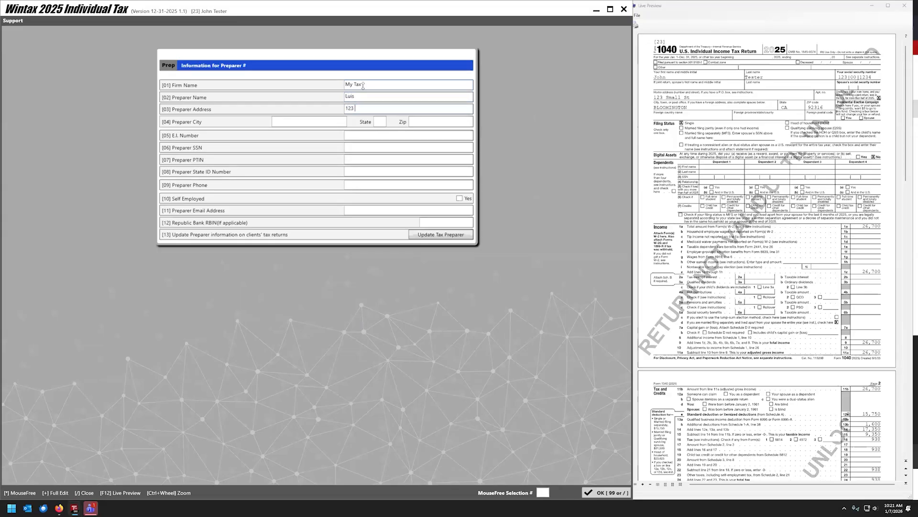
text(4 Fake St)
key(Return)
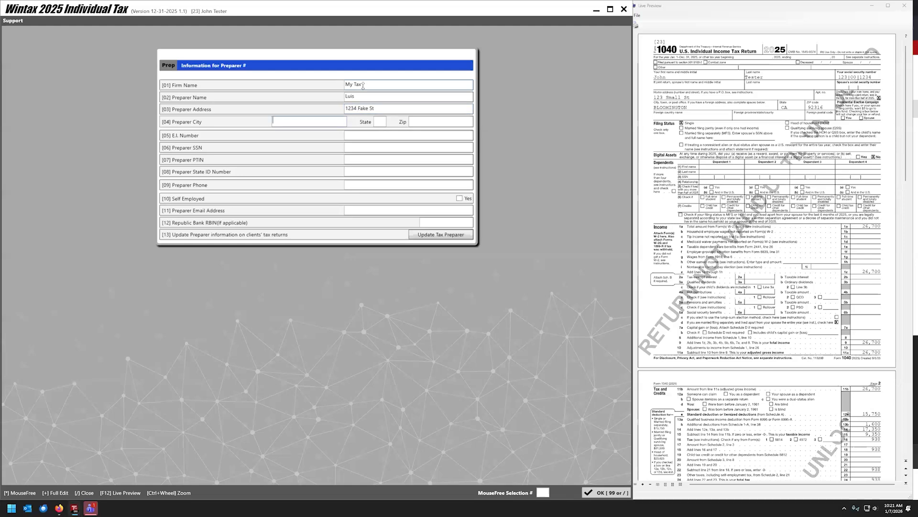
text(Bloomington)
key(Return)
text(CA)
key(Return)
text(92316)
key(Return)
Remove the trailing space after the city name.
click(323, 122)
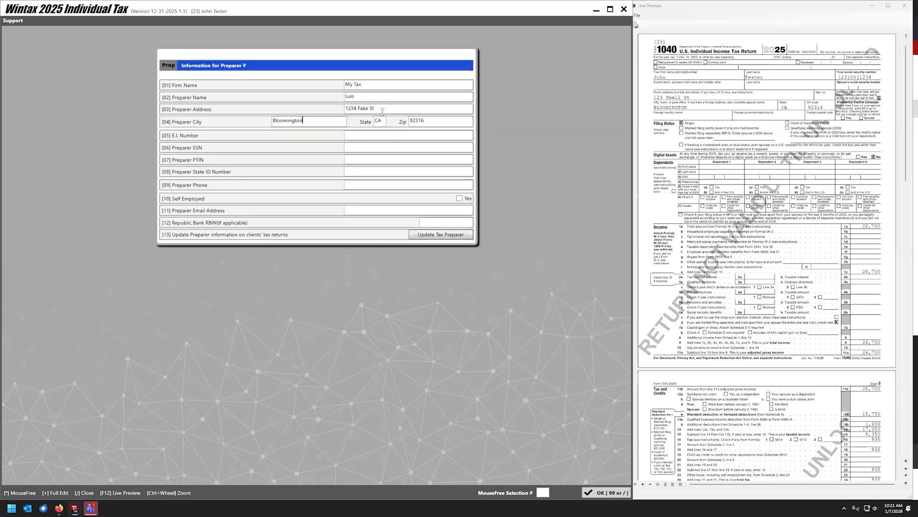
key(BackSpace)
key(Tab)
key(Tab)
key(Tab)
Enter the preparer's PTIN and answer the New York returns question.
click(346, 157)
text(P)
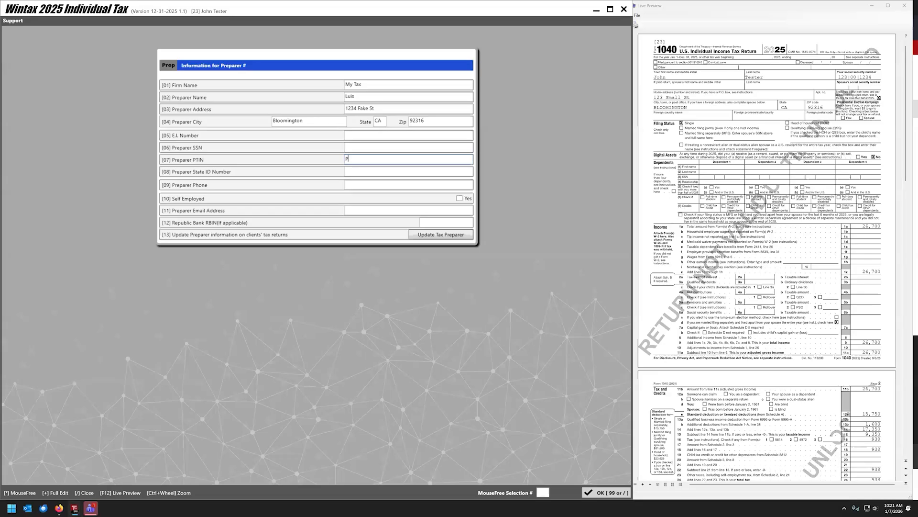
text(12345678)
key(Return)
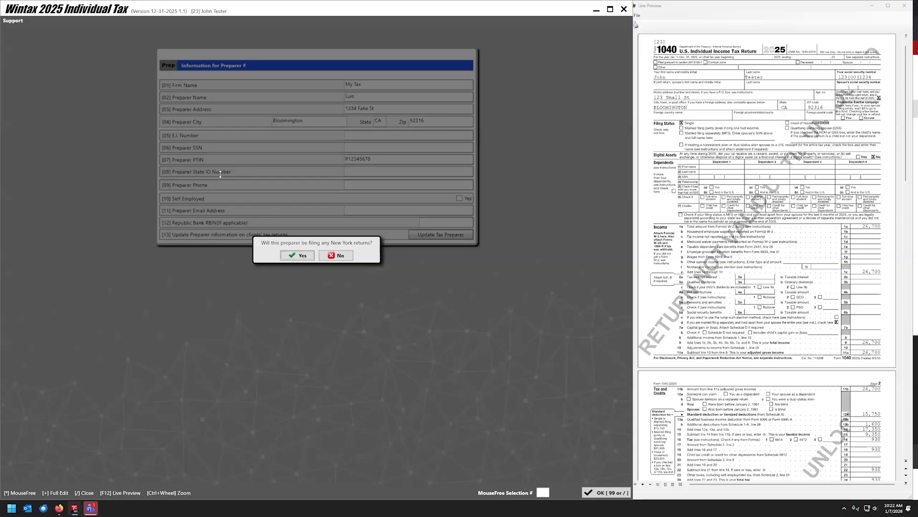
click(337, 254)
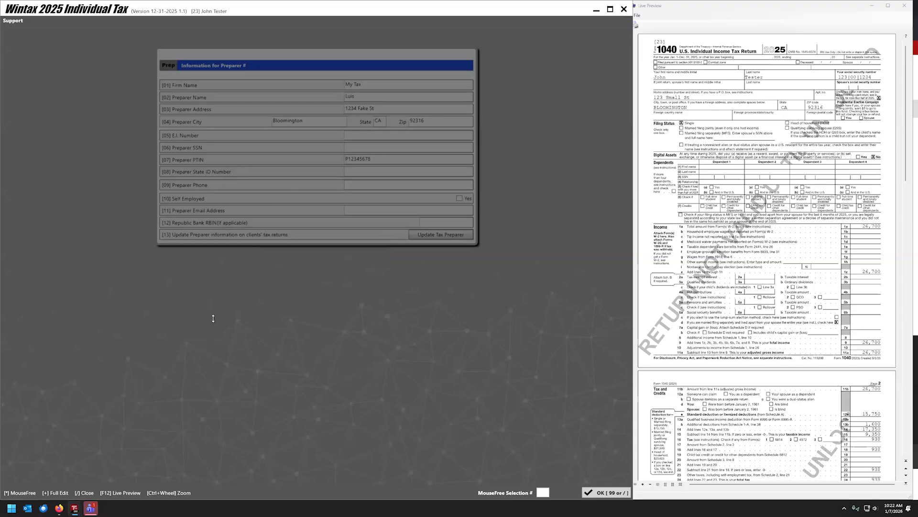
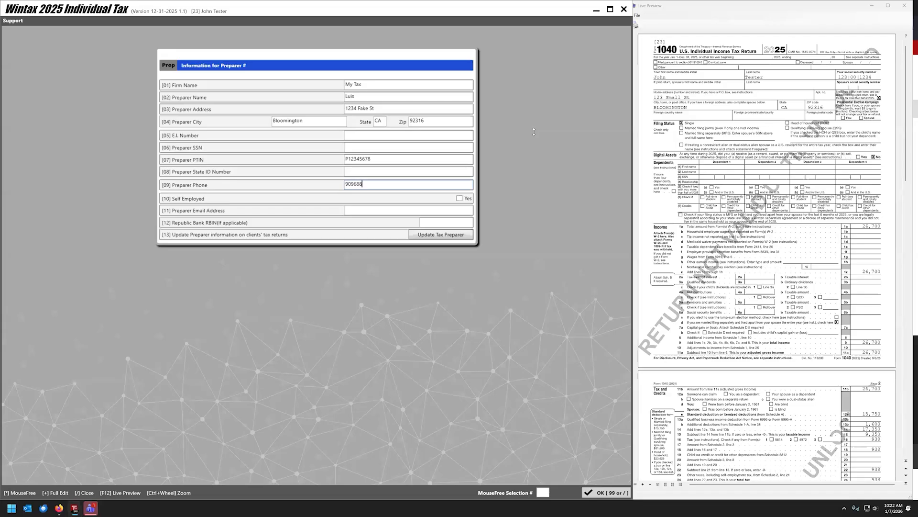
Enter the preparer's phone number, mark them self-employed, and fill in their e-mail.
key(Return)
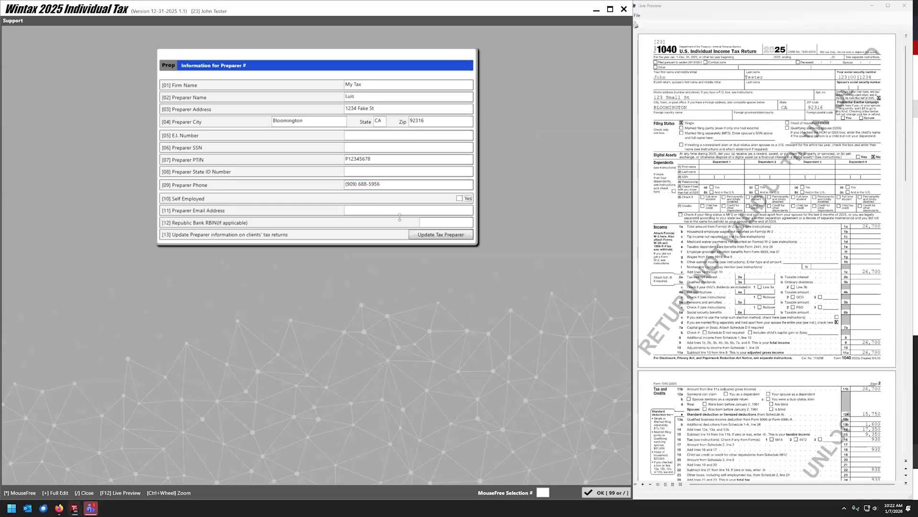
click(473, 200)
click(368, 209)
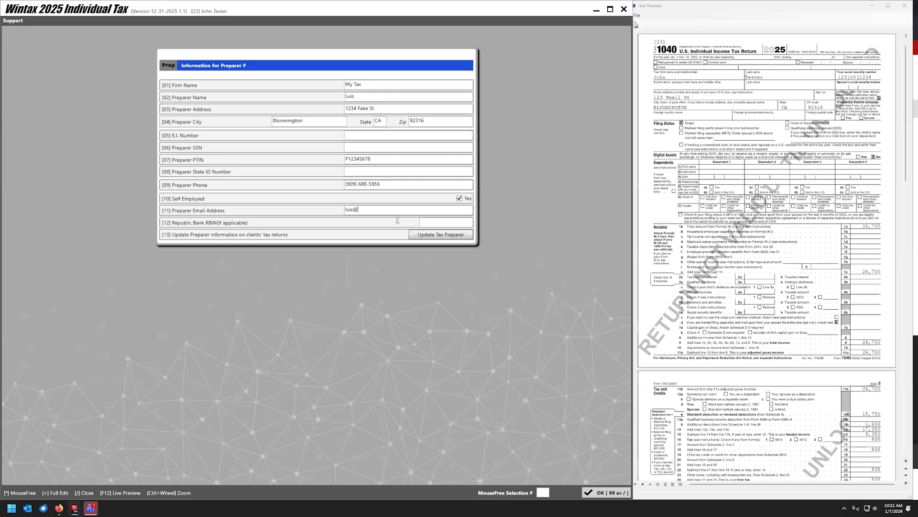
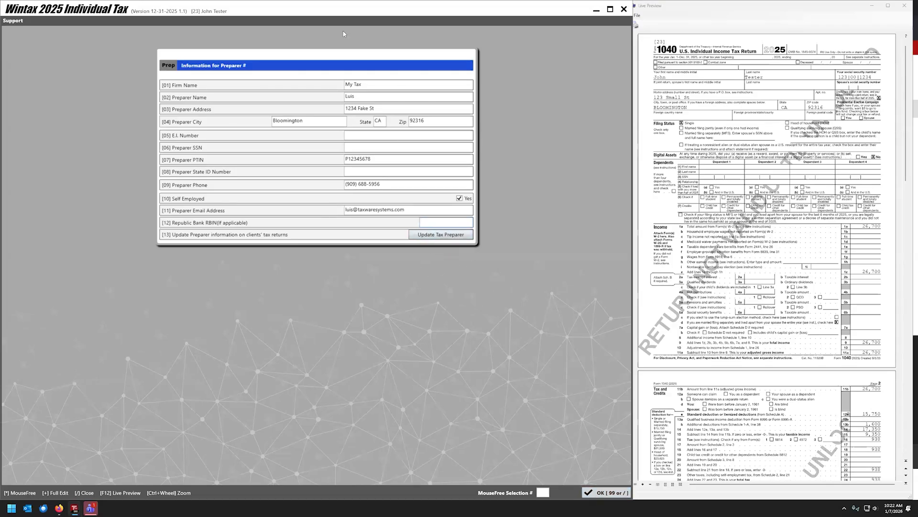
Save the preparer record and return to the main menu.
click(600, 492)
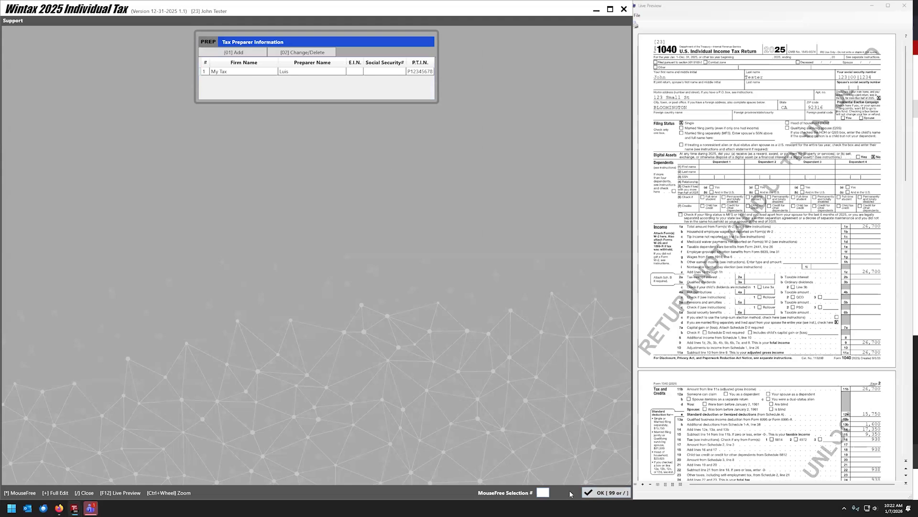
click(595, 493)
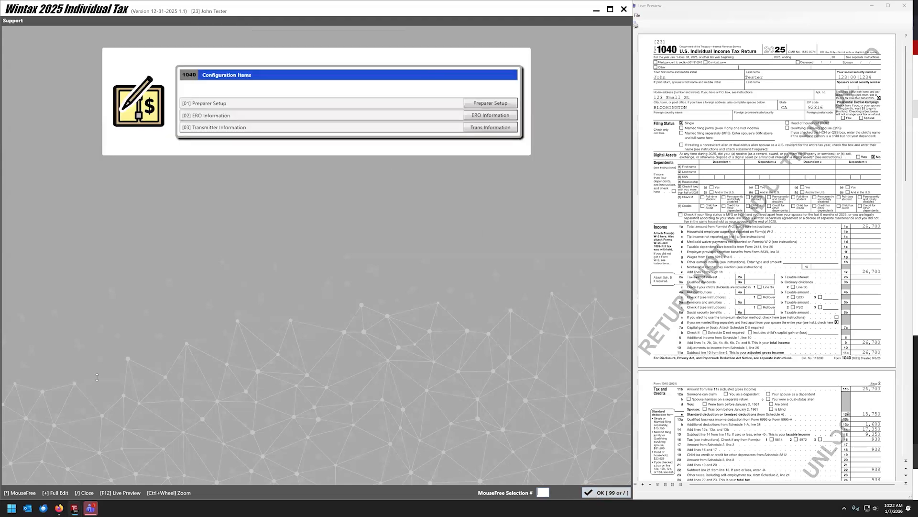
click(599, 493)
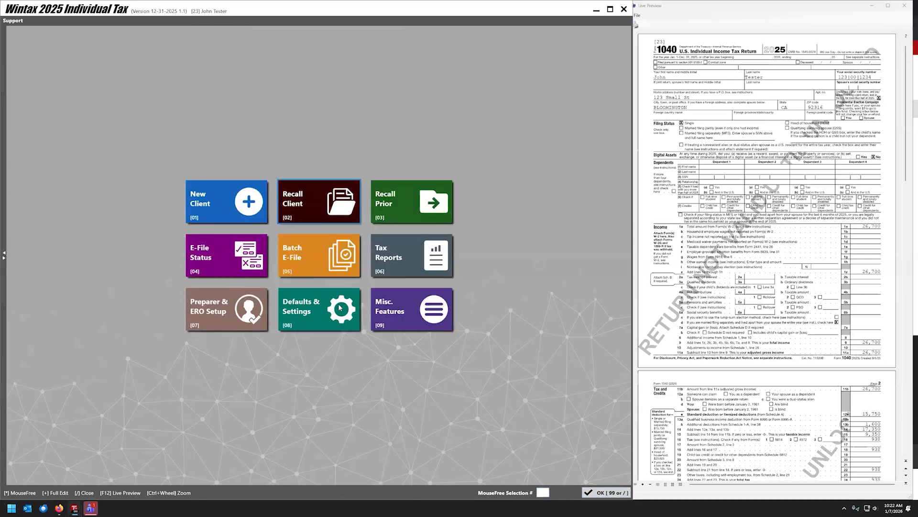
Recall the test client's return from the saved clients list.
click(335, 203)
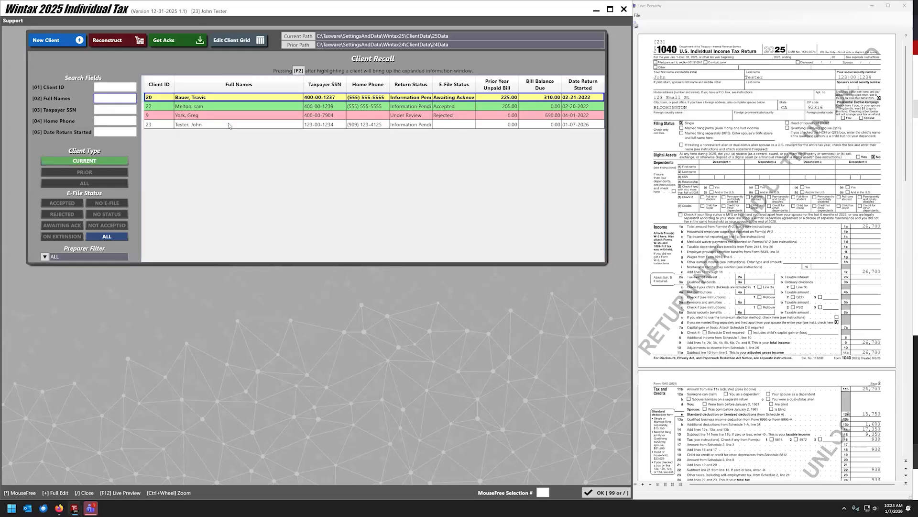
click(214, 127)
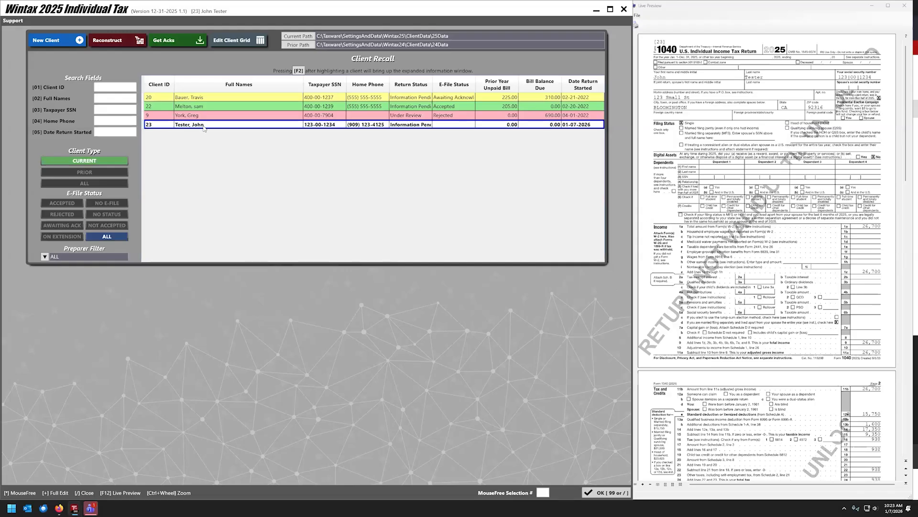
key(Return)
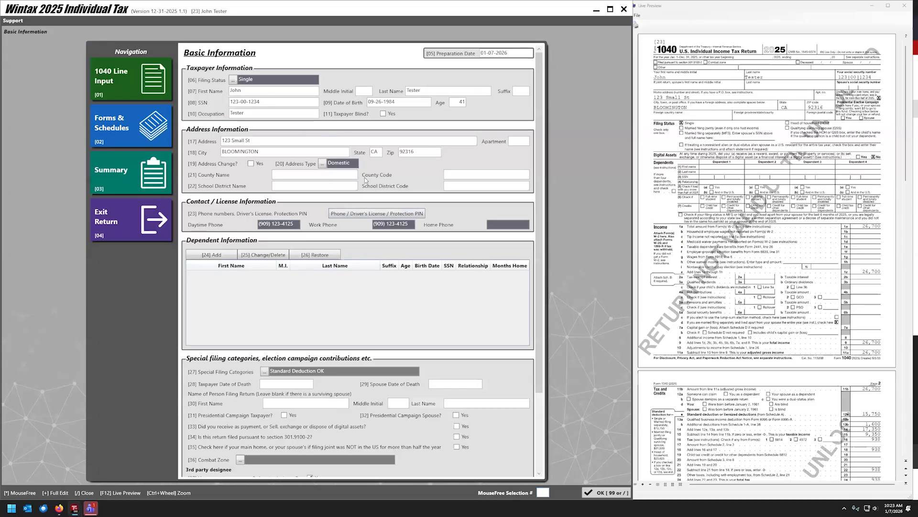
Assign the newly added preparer to the return and run Validity Checks.
scroll(314, 196, down, 3)
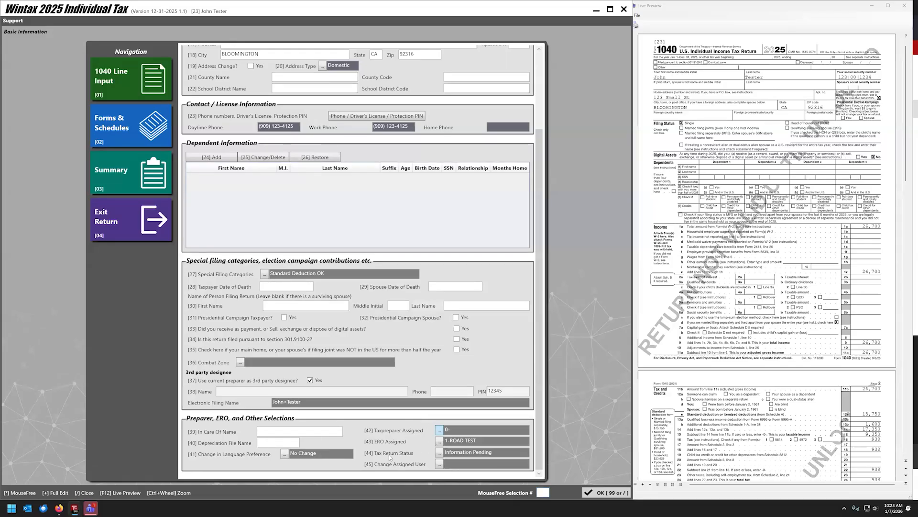
click(438, 431)
double_click(255, 224)
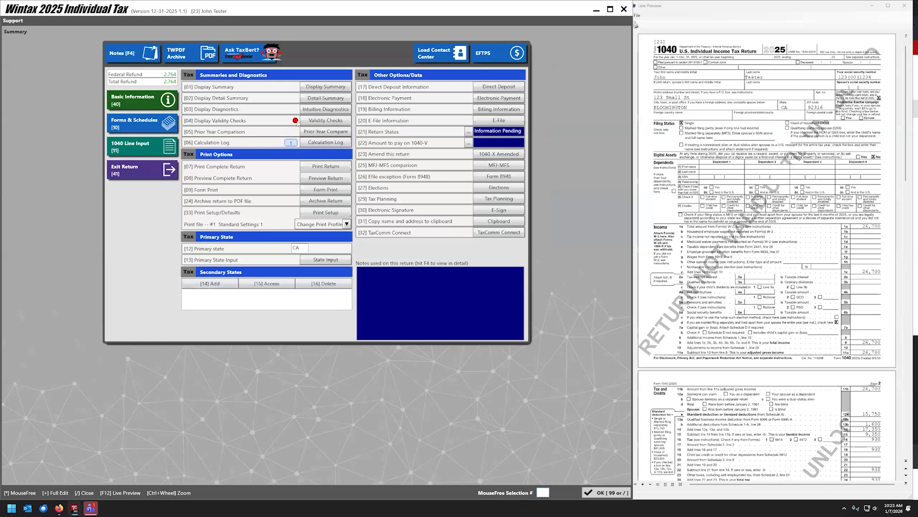
click(311, 123)
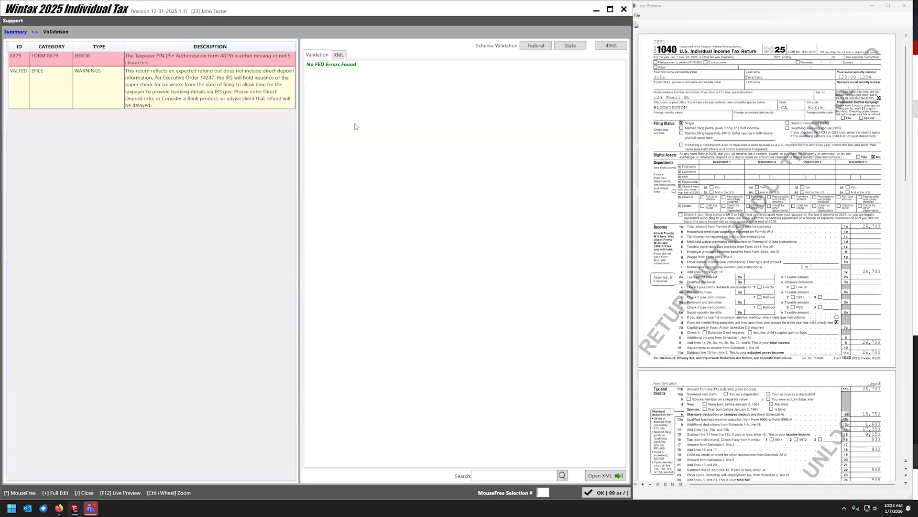
Review the Form 8879 PIN error, preview Form 8879 from E-File, and rerun the validity checks.
click(150, 63)
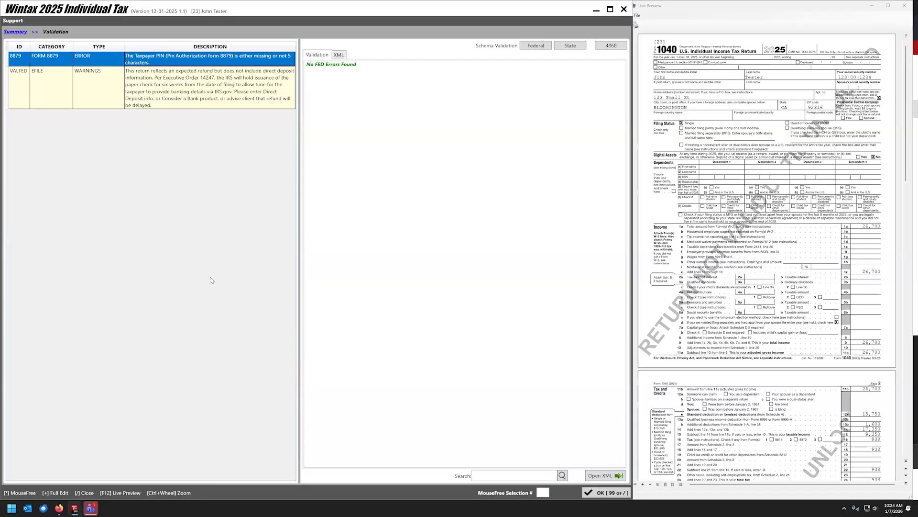
click(23, 32)
click(502, 121)
click(510, 103)
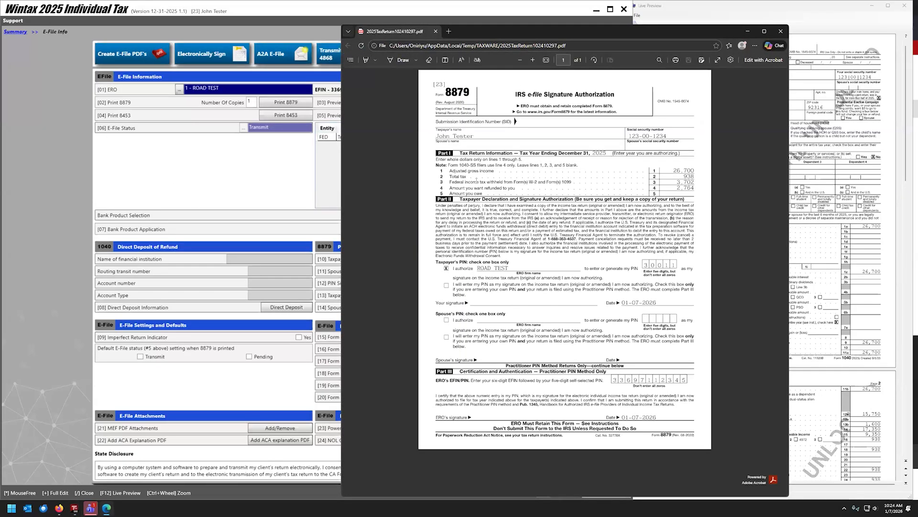
click(35, 57)
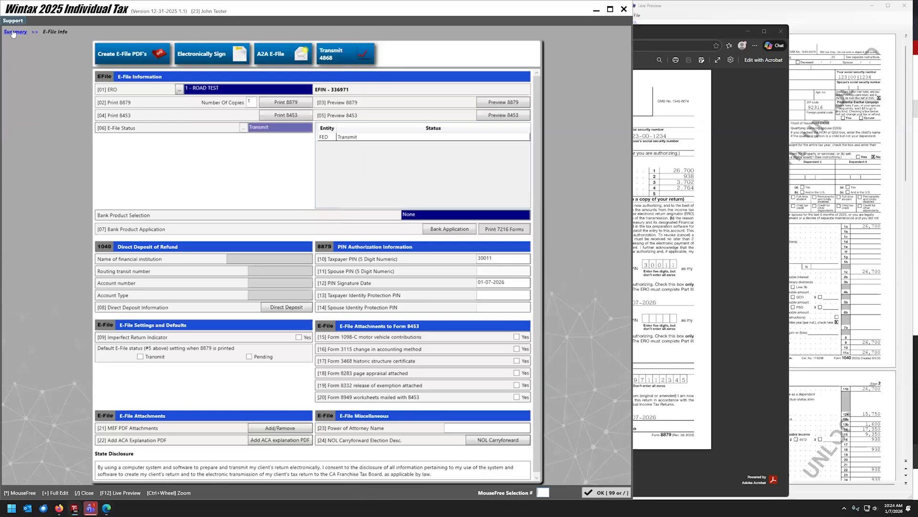
key(slash)
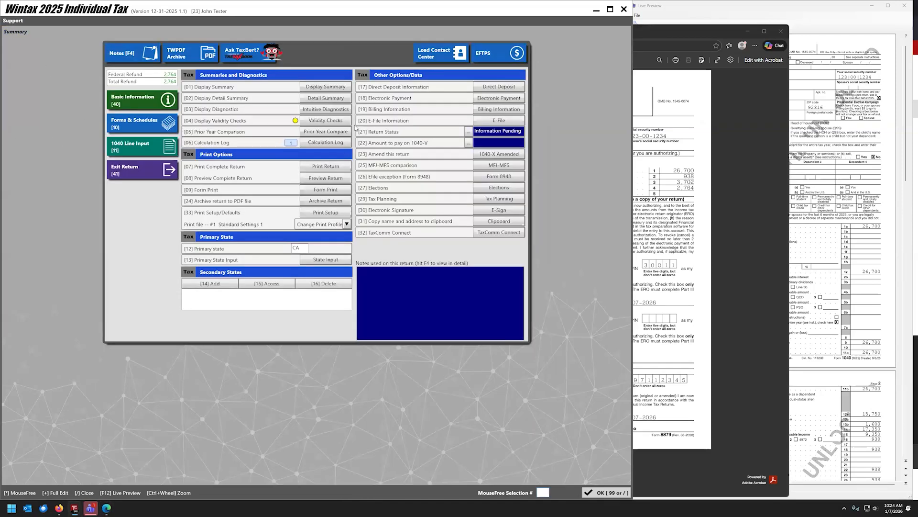
click(319, 121)
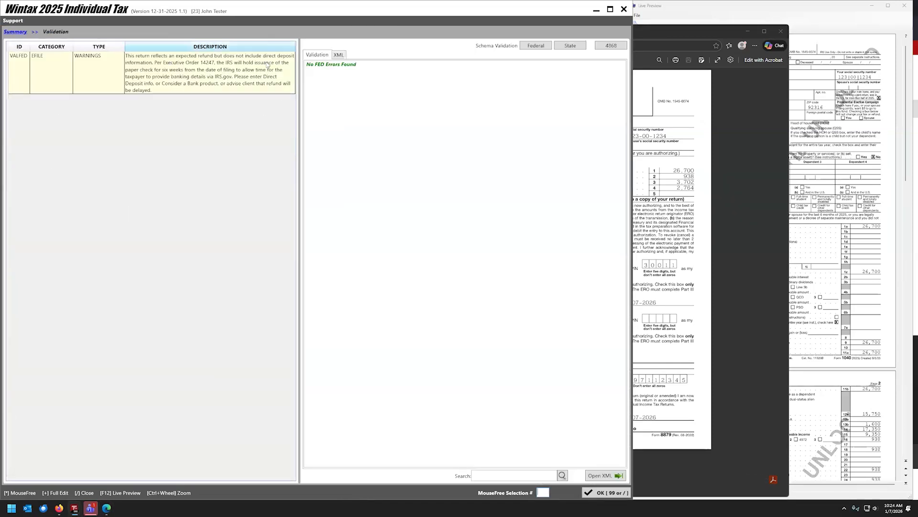
Start direct deposit for the 2,764 refund with bank name 'CAHSE'.
click(8, 33)
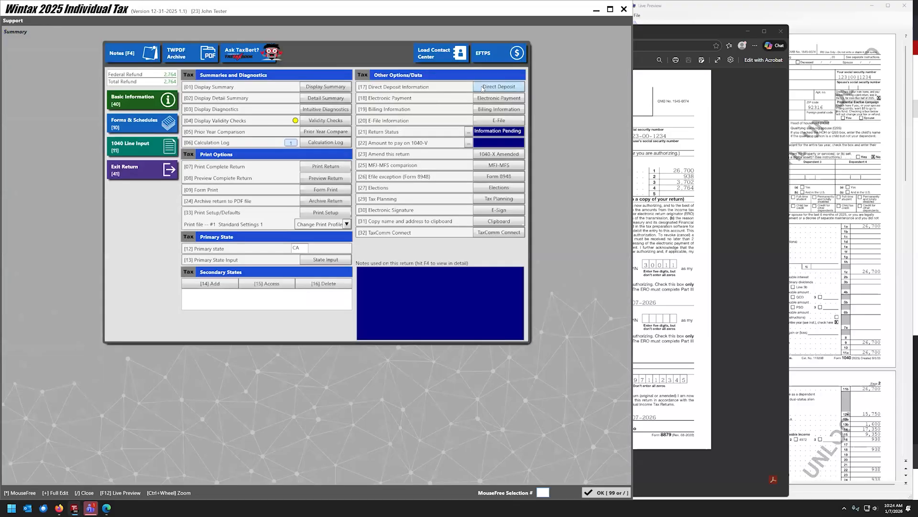
click(483, 87)
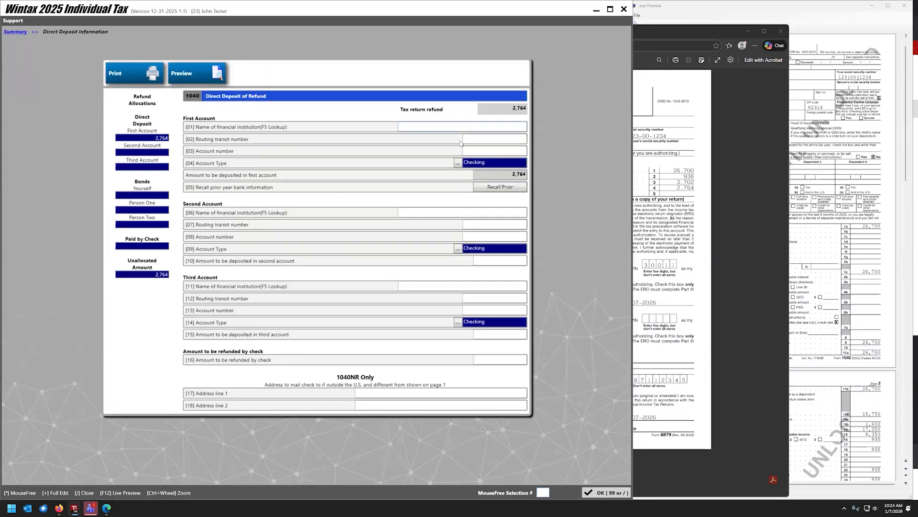
text(CAHSE)
click(59, 508)
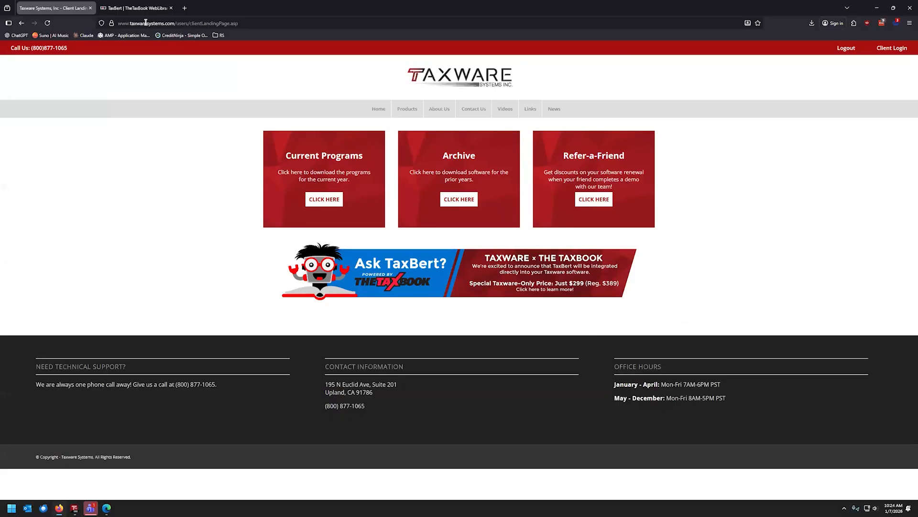
click(184, 8)
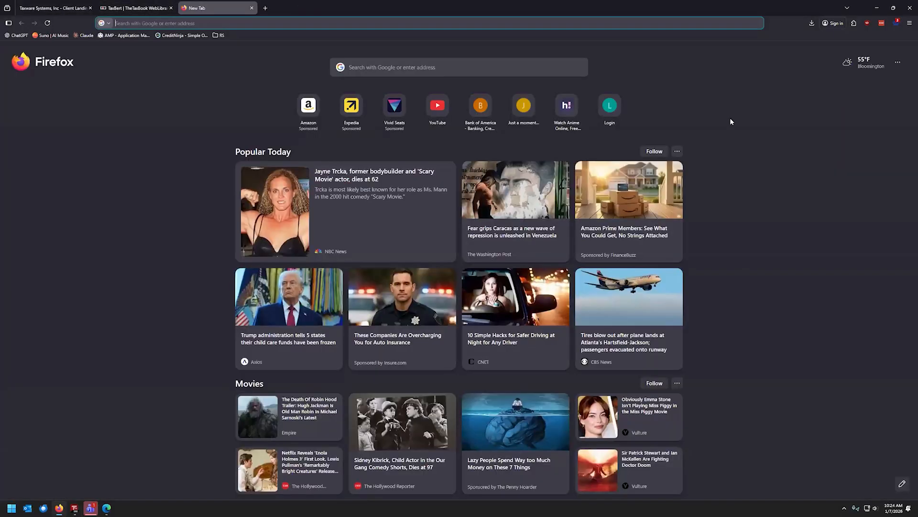
key(ctrl+w)
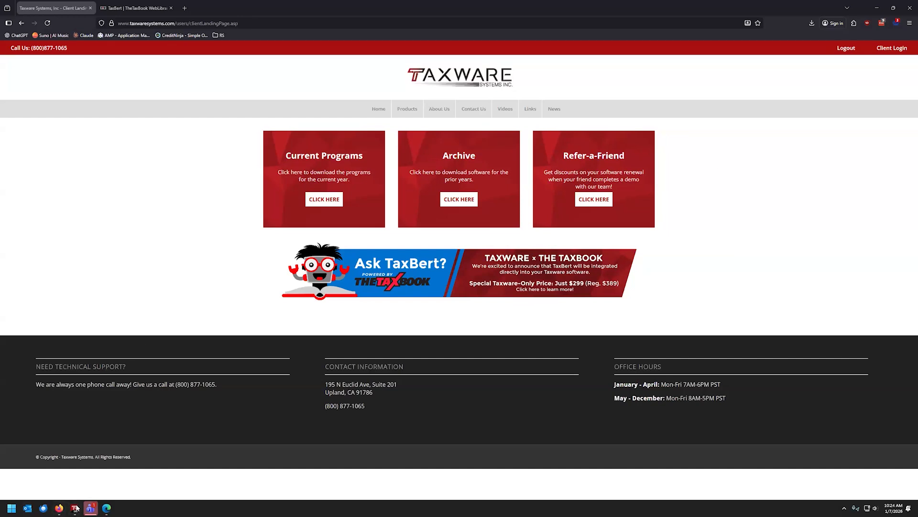
Enter the routing transit number and bank account number for the refund deposit, then return to Summary.
mouse_move(82, 506)
click(69, 474)
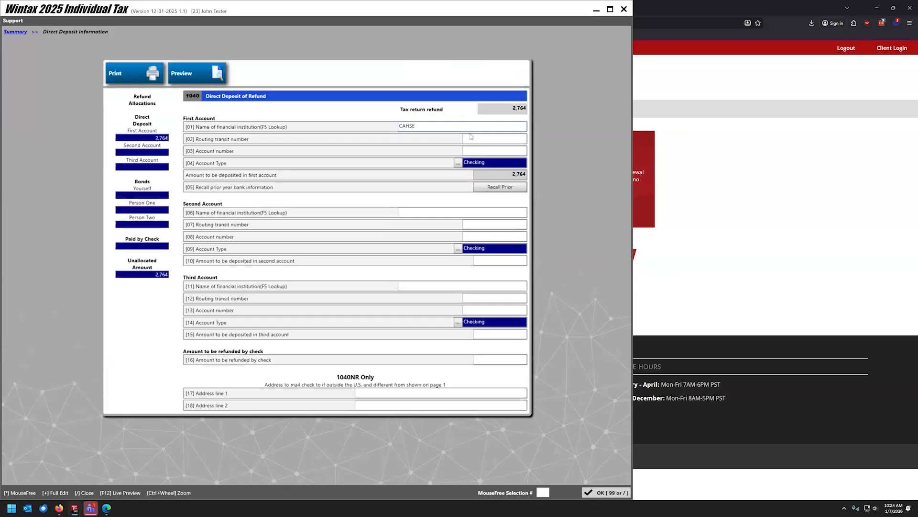
click(471, 140)
text(021000021)
click(476, 149)
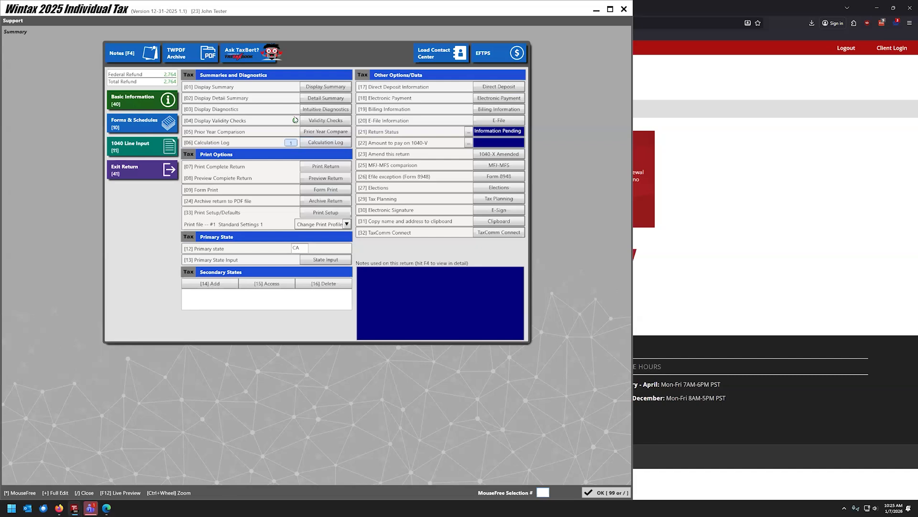
View the Transmit and A2A E-File confirmations on E-File Info, cancelling both without transmitting.
click(478, 121)
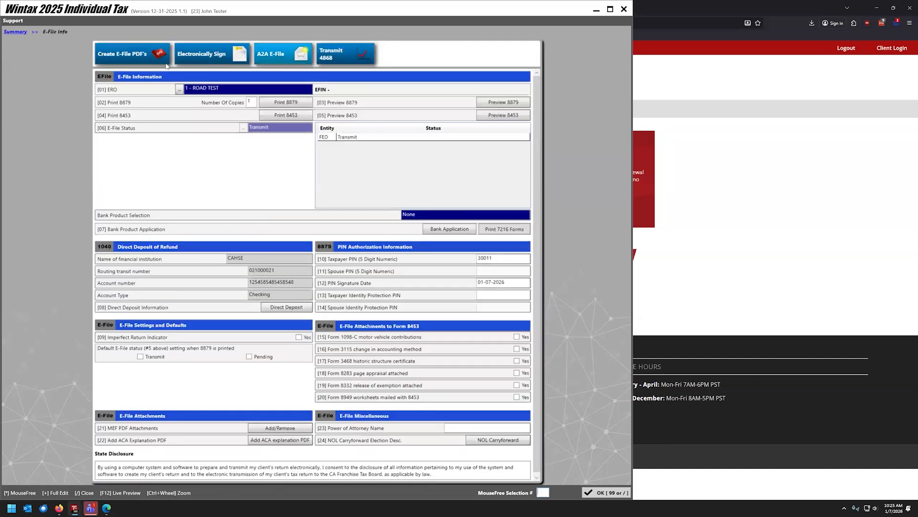
click(277, 54)
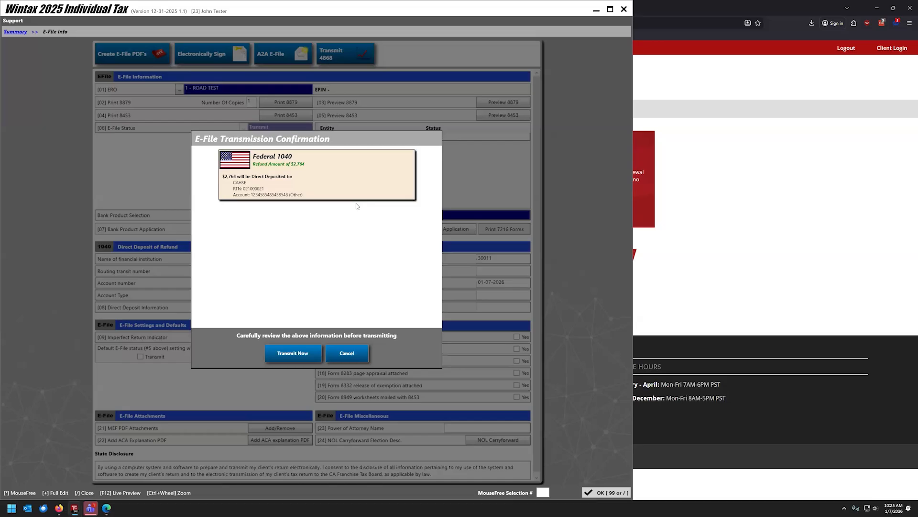
click(359, 357)
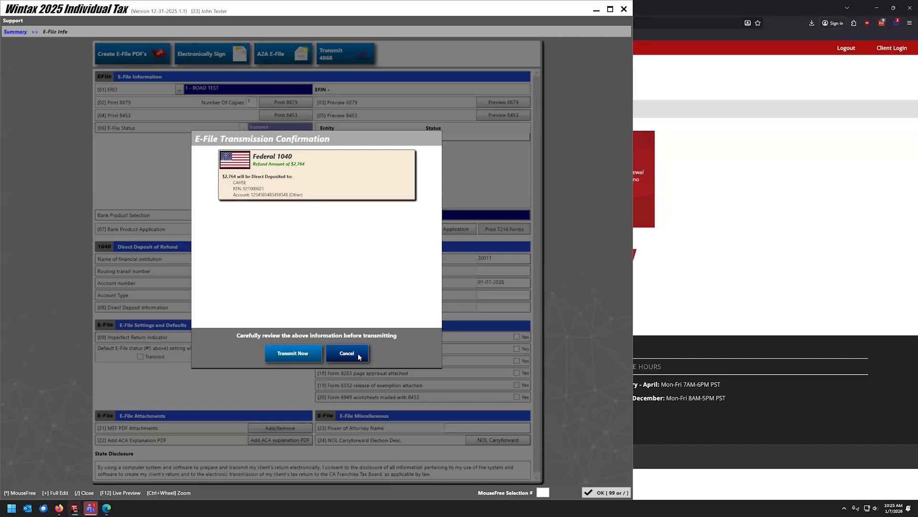
click(359, 356)
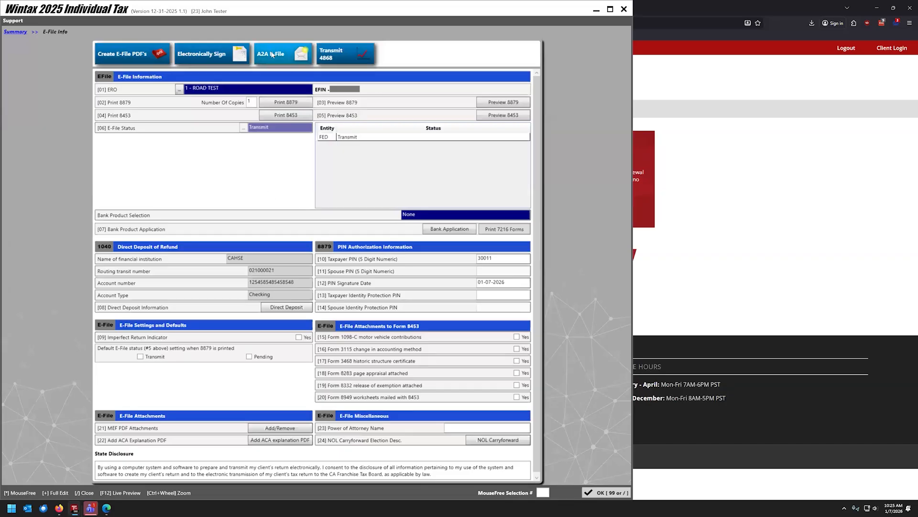
click(271, 55)
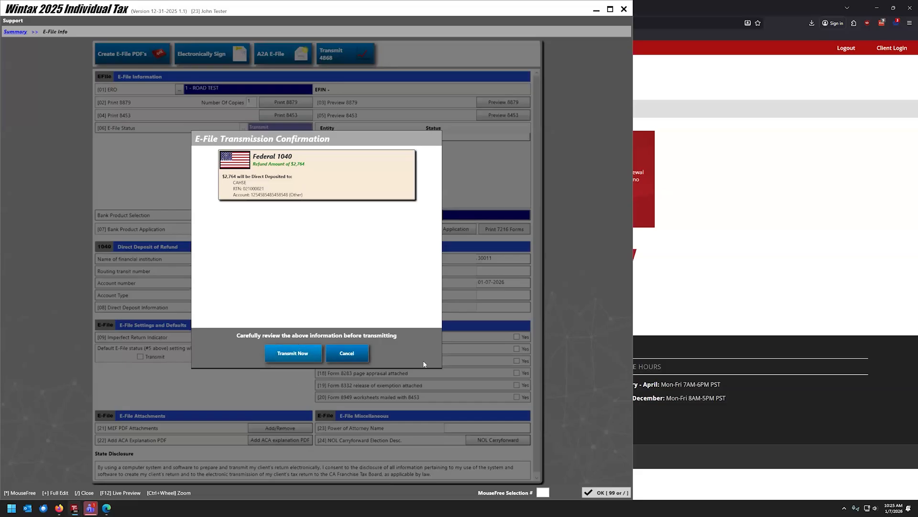
click(360, 357)
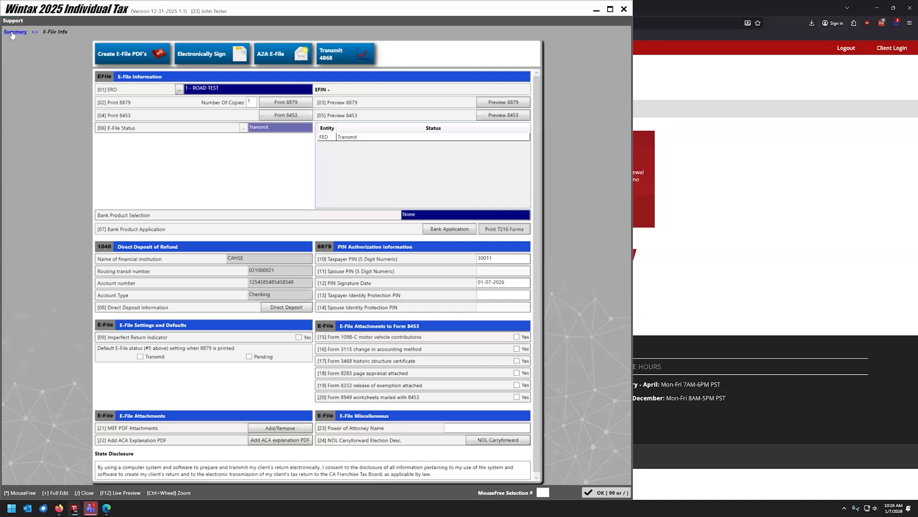
Read the EIC disallowance note in the Calculation Log, then go to Forms & Schedules.
click(13, 32)
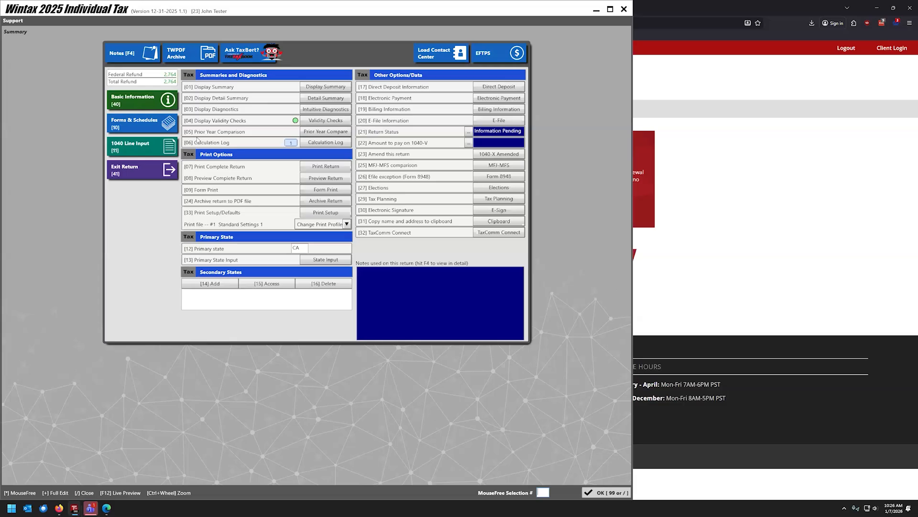
click(325, 142)
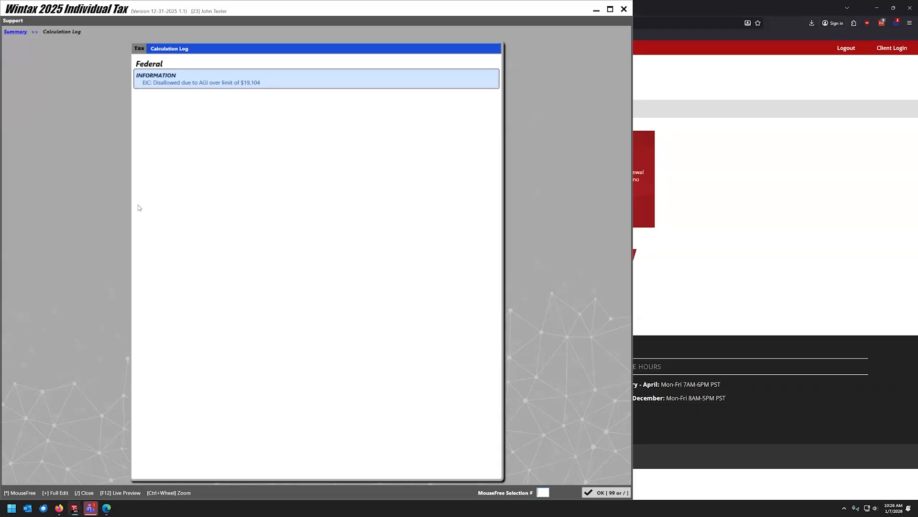
click(22, 34)
click(143, 124)
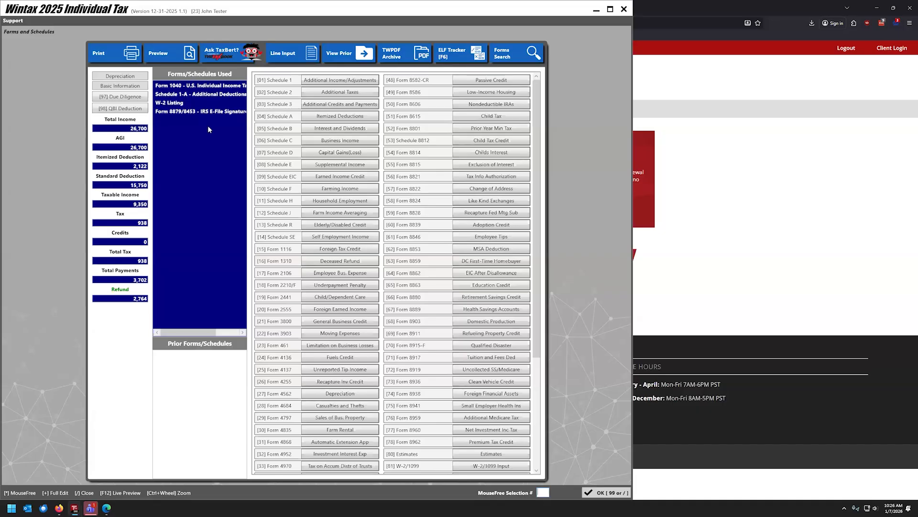
In Schedule EIC due diligence, answer questions 04–09: No, Yes, No, Yes, Yes, No.
click(340, 176)
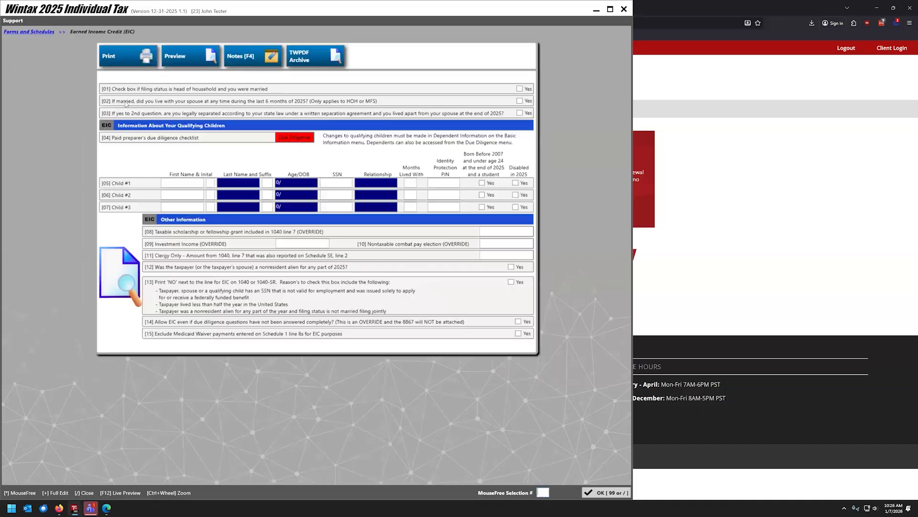
click(285, 140)
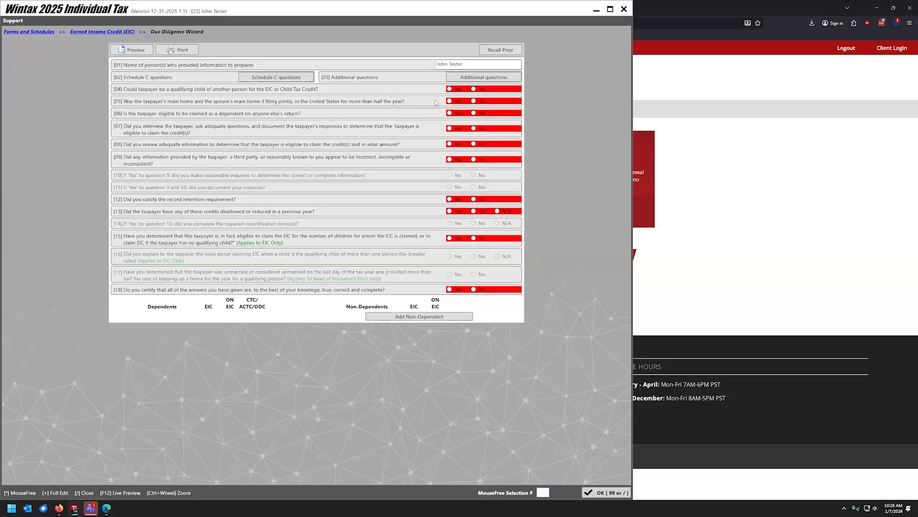
click(474, 88)
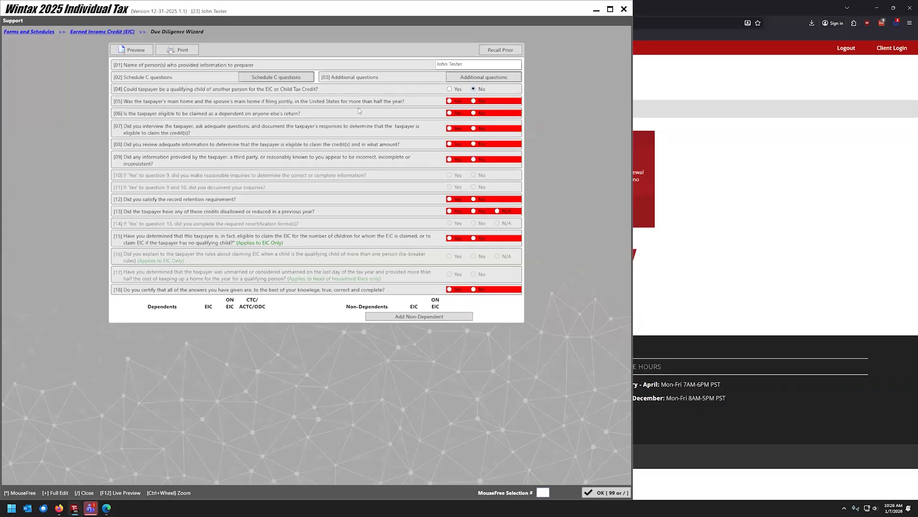
click(450, 101)
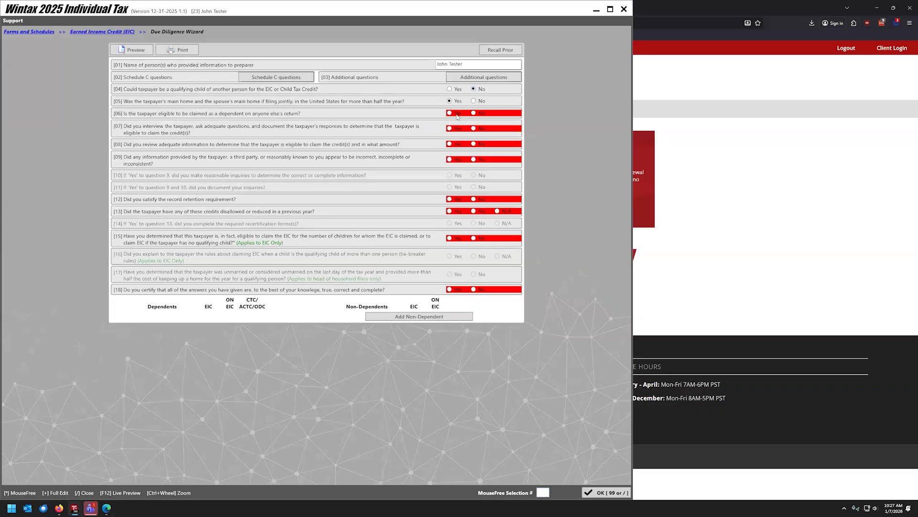
click(474, 112)
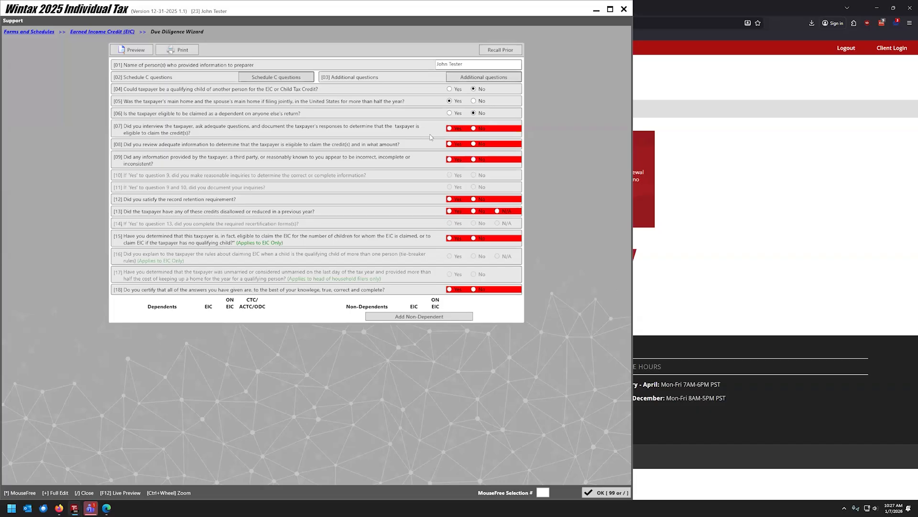
click(450, 128)
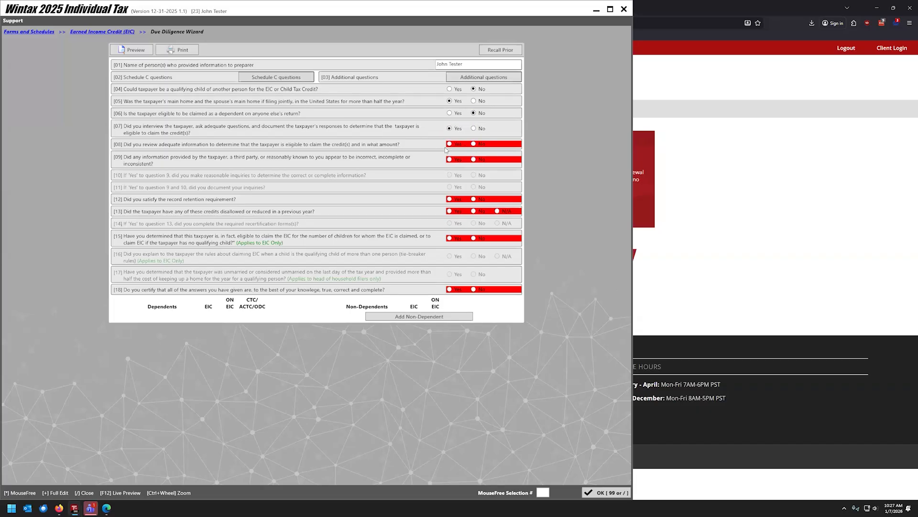
click(450, 144)
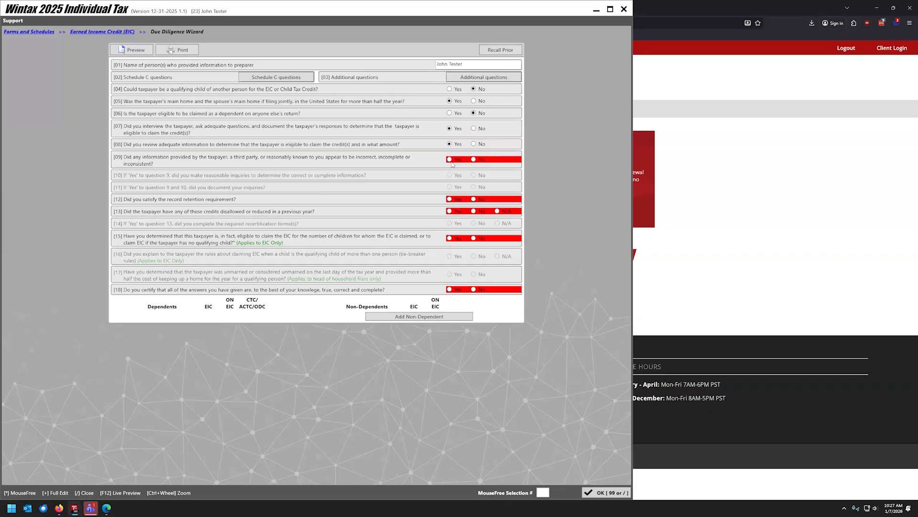
click(474, 160)
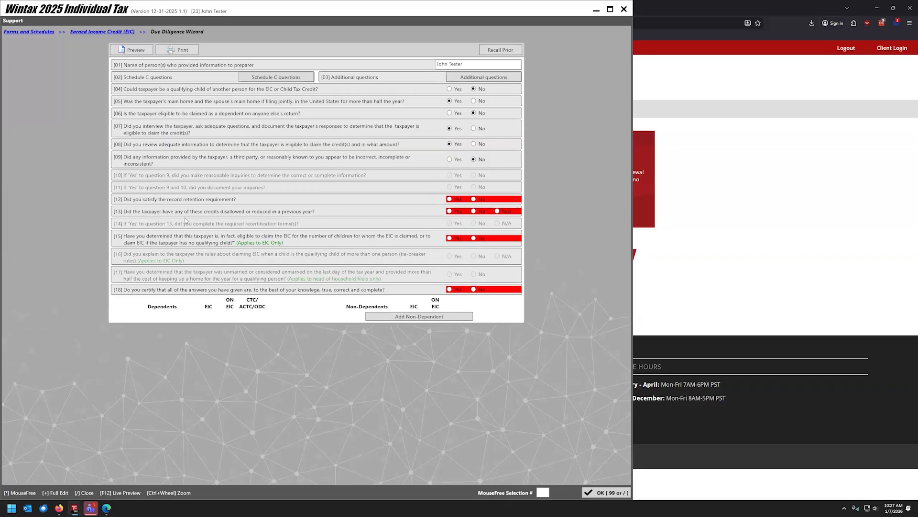
Answer Yes to 12, No to 13, Yes to 15, certify 18, keep 08 Yes and 09 No, and confirm.
click(450, 199)
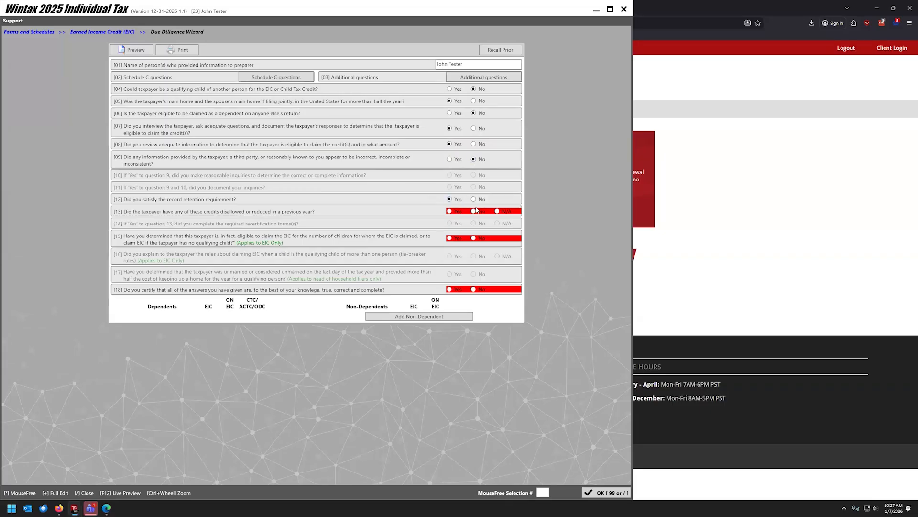
click(474, 211)
click(449, 238)
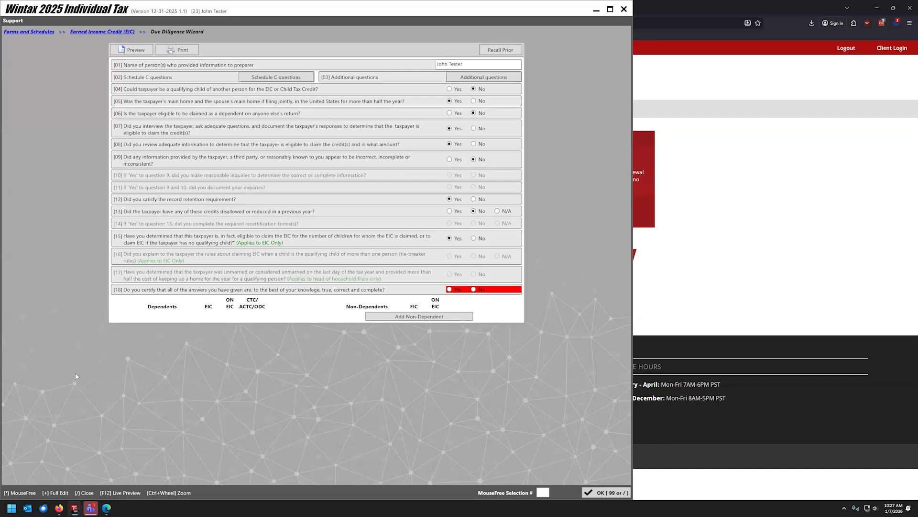
click(449, 290)
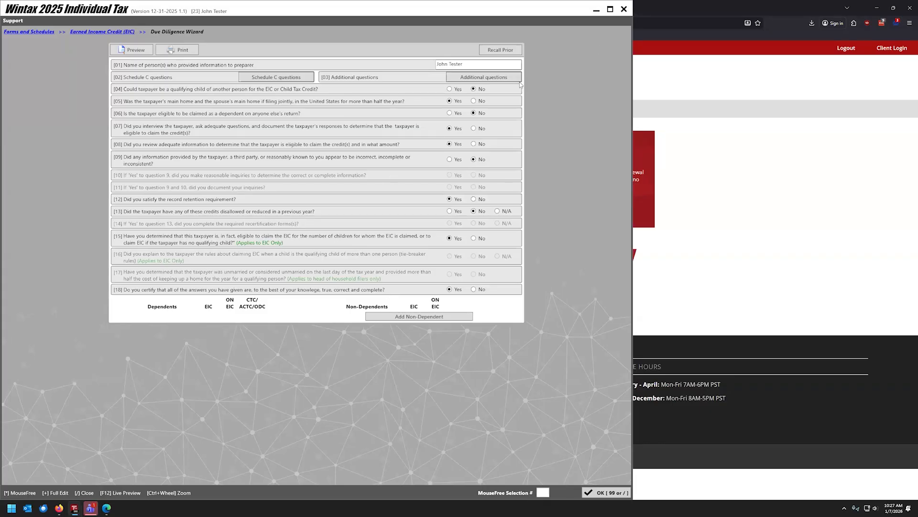
click(456, 161)
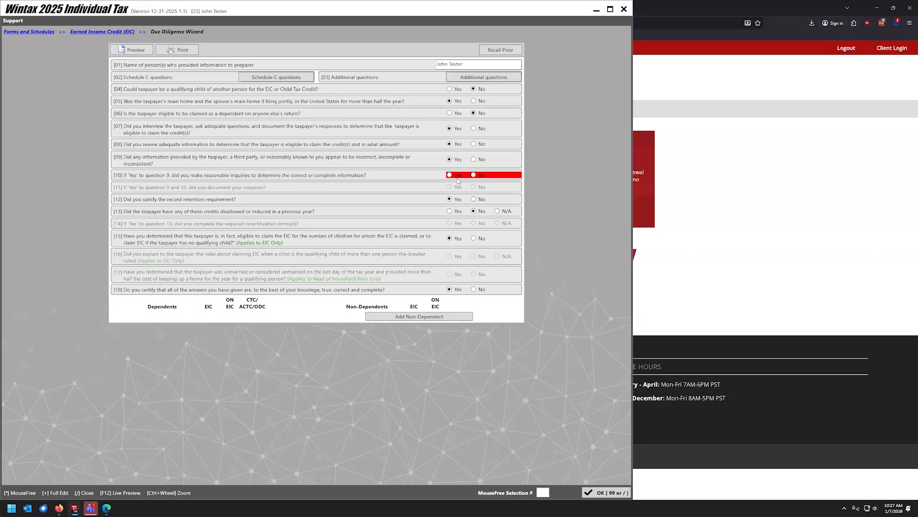
click(473, 160)
click(474, 144)
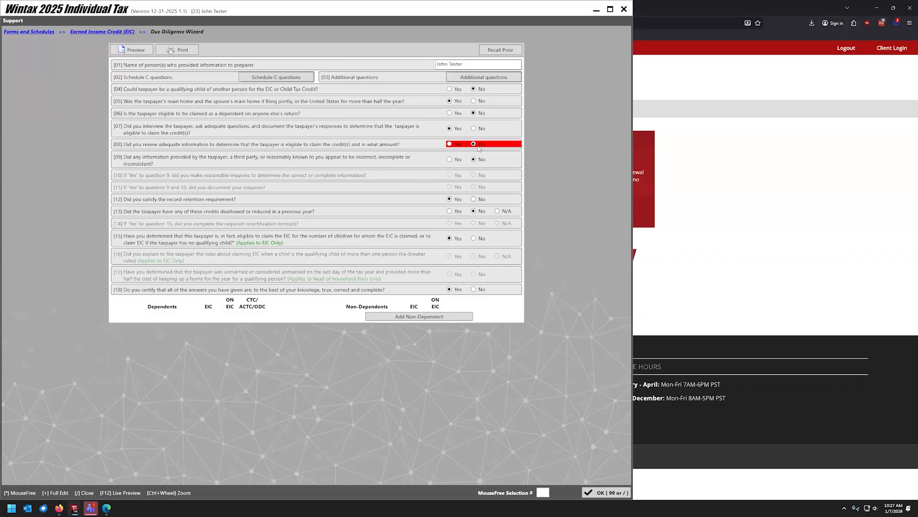
click(449, 144)
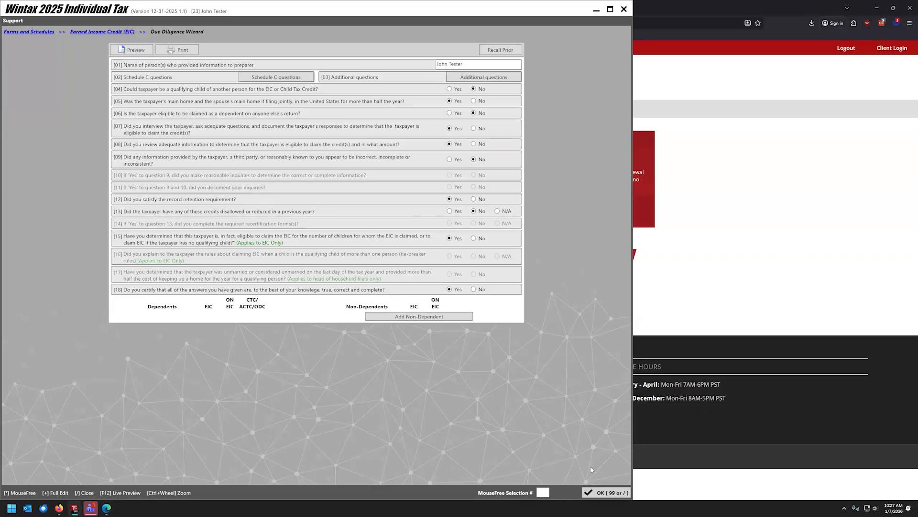
click(630, 492)
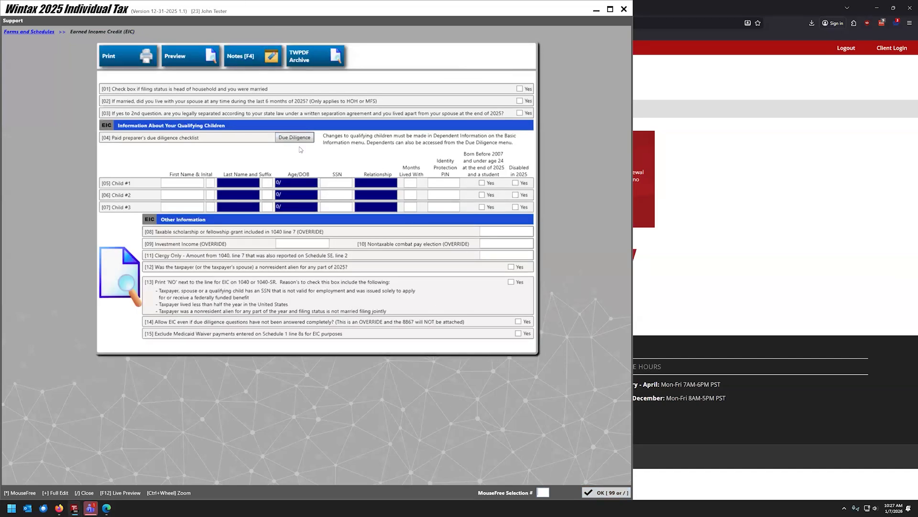
Review Form 1040 line input down to total tax 938, 3,702 withholding and the 2,764 refund.
click(606, 492)
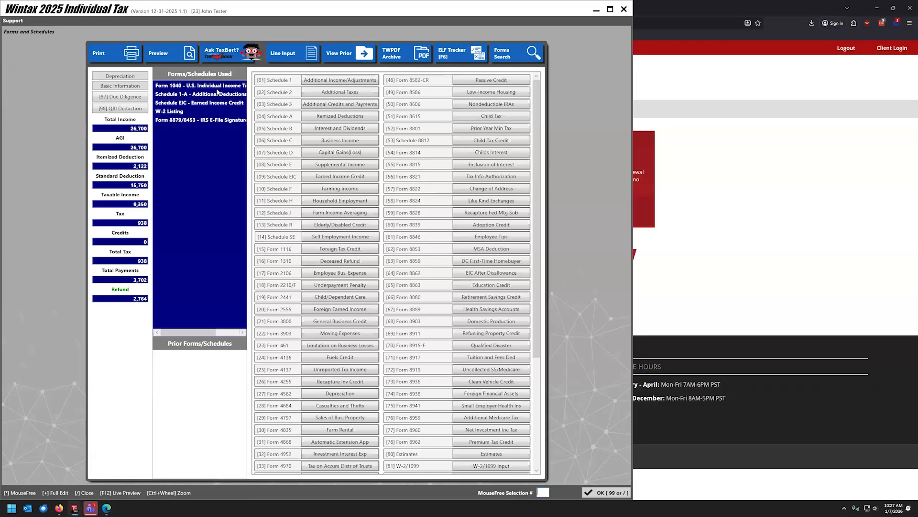
click(282, 53)
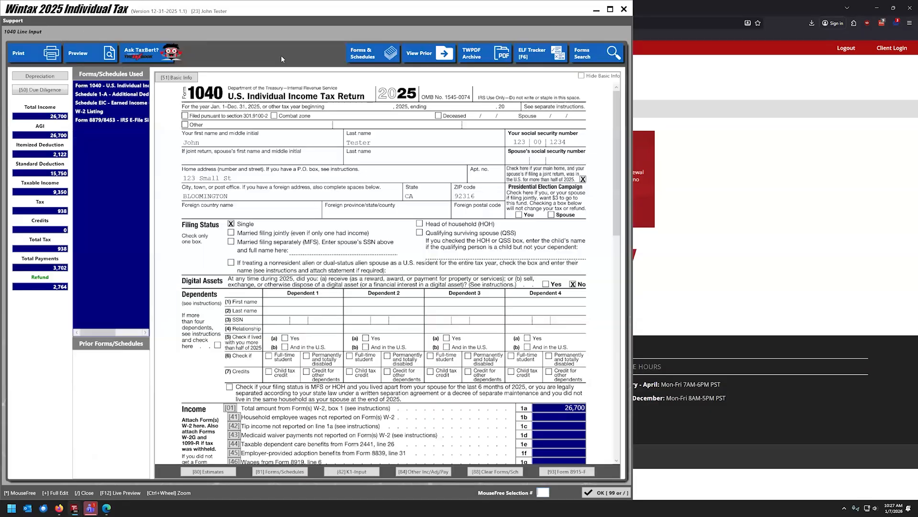
scroll(375, 236, down, 3)
scroll(376, 237, down, 6)
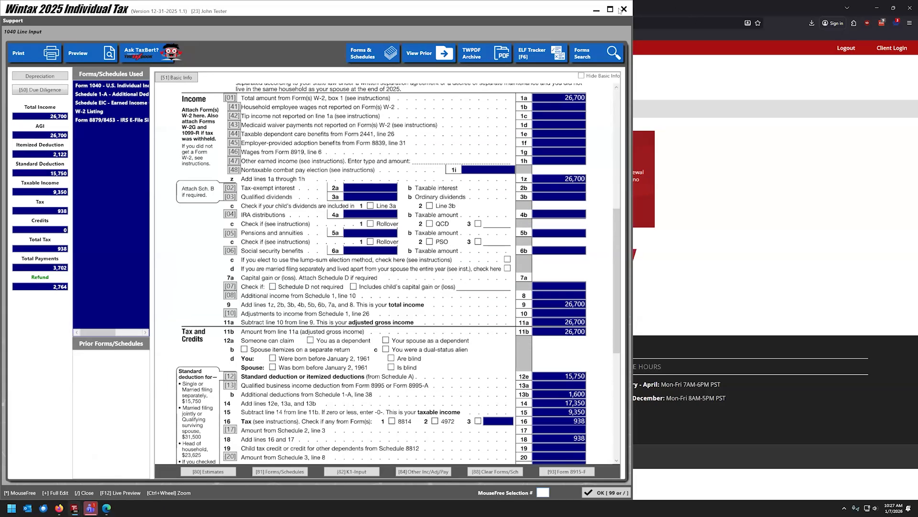
click(611, 9)
scroll(471, 251, down, 1)
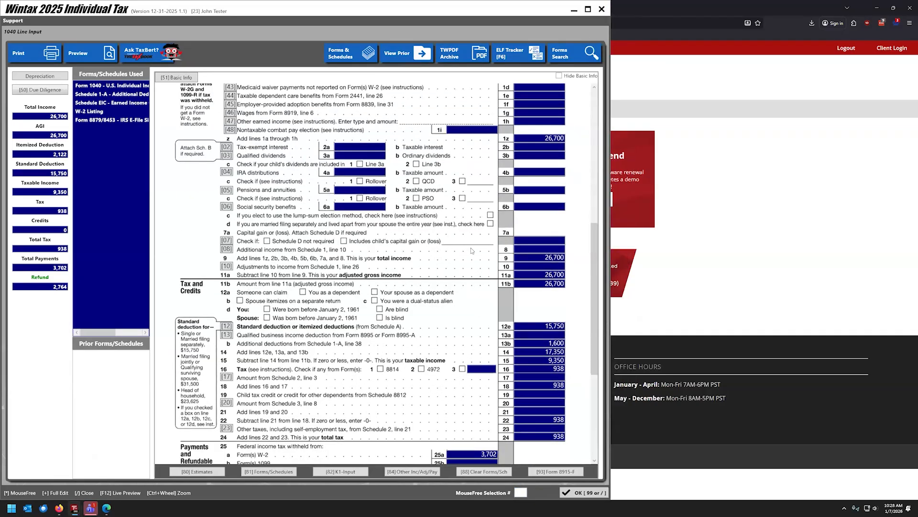
scroll(471, 250, down, 3)
click(588, 10)
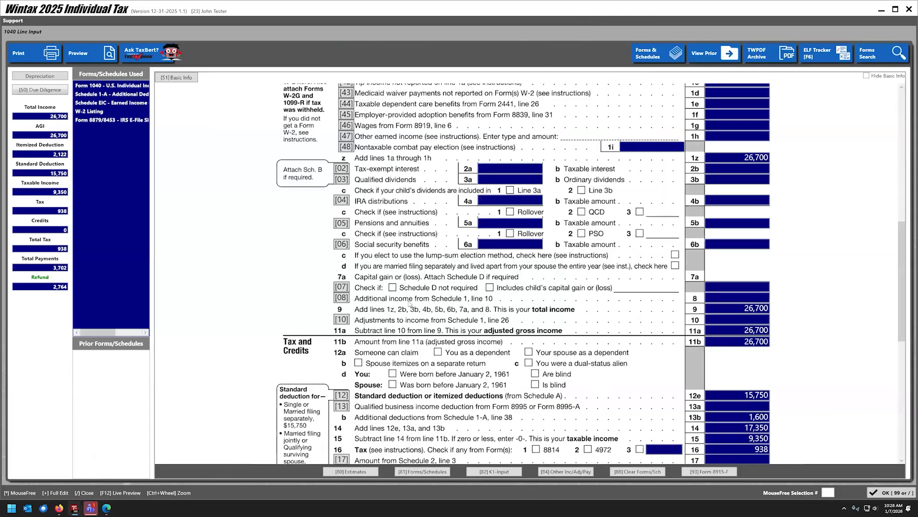
scroll(423, 332, down, 3)
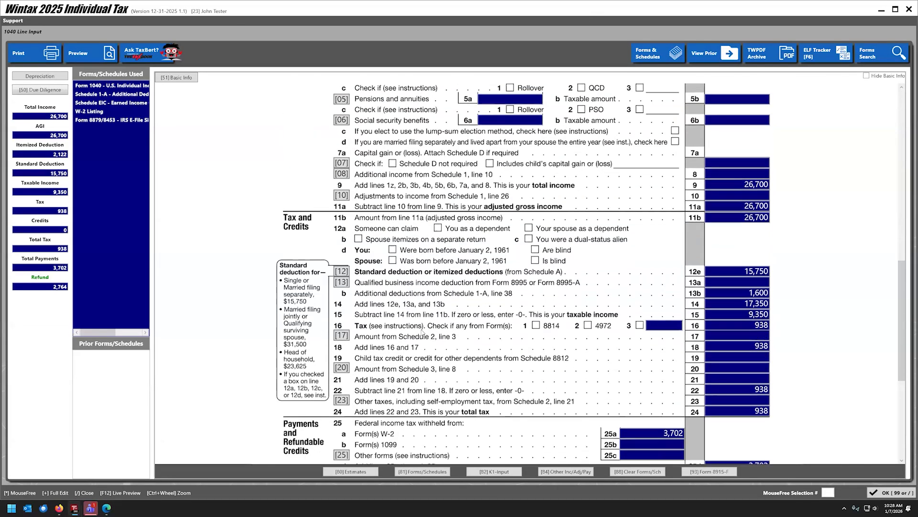
scroll(423, 332, down, 4)
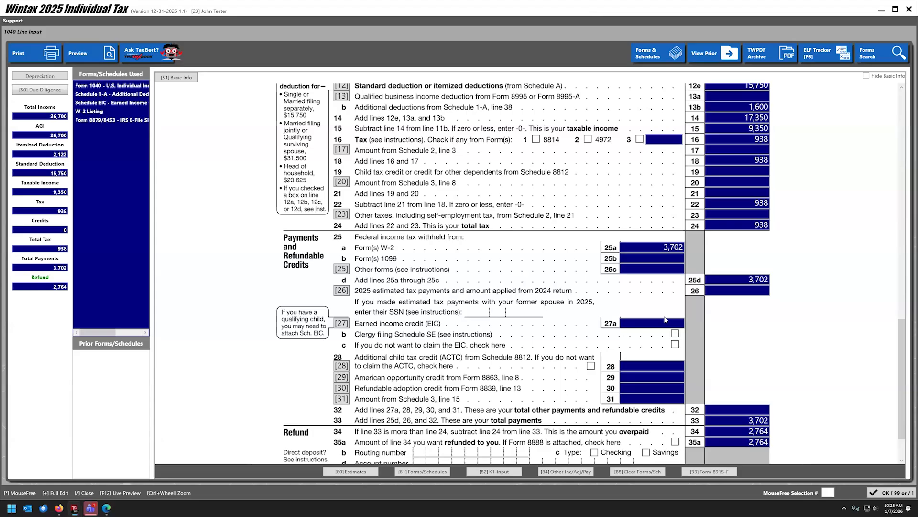
Read the Calculation Log note disallowing EIC above $19,104 AGI and return to Summary.
click(871, 491)
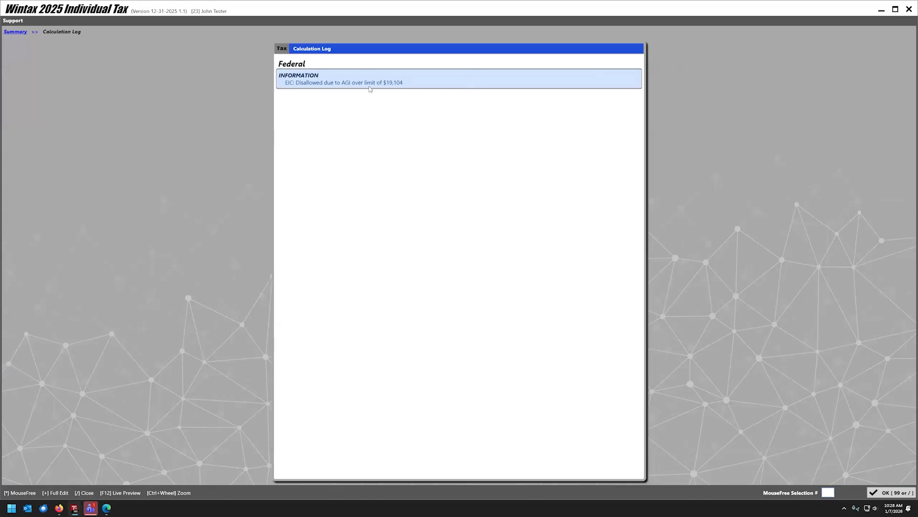
click(267, 156)
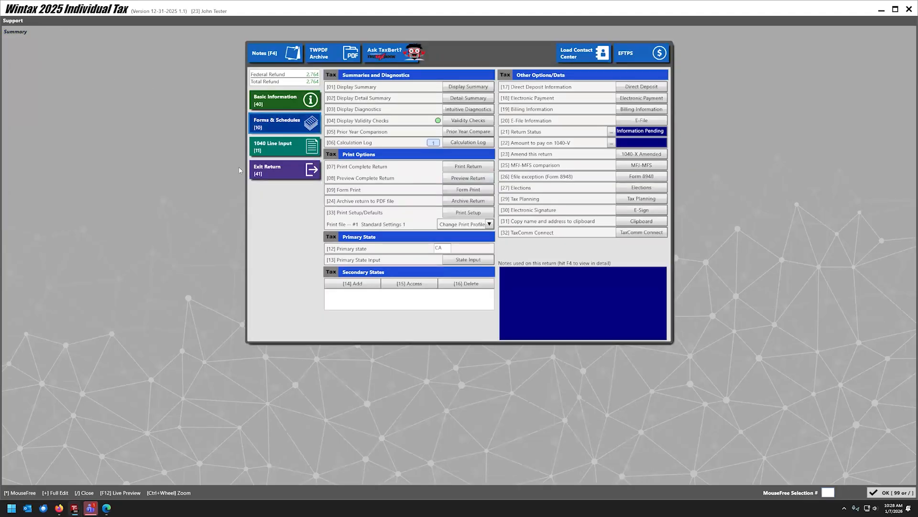
Preview Schedule EIC as a PDF and highlight its note disallowing EIC over $19,104 AGI.
click(282, 124)
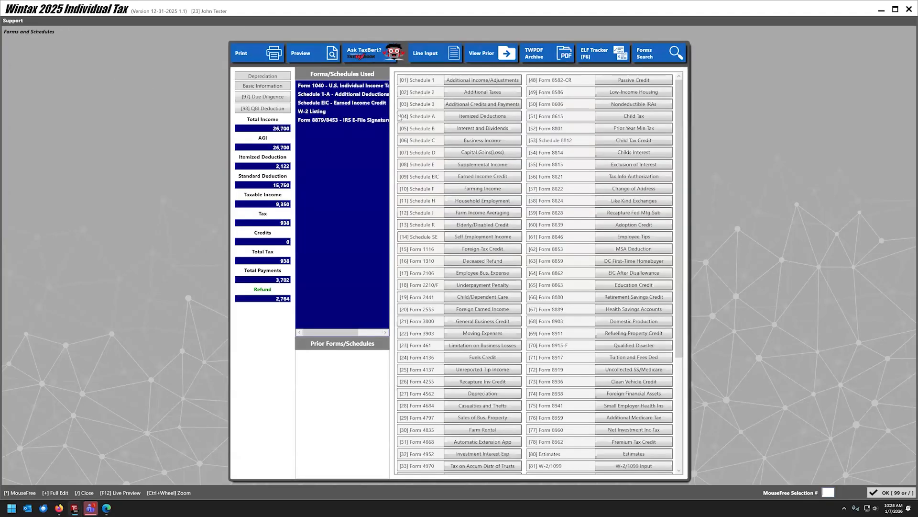
click(339, 103)
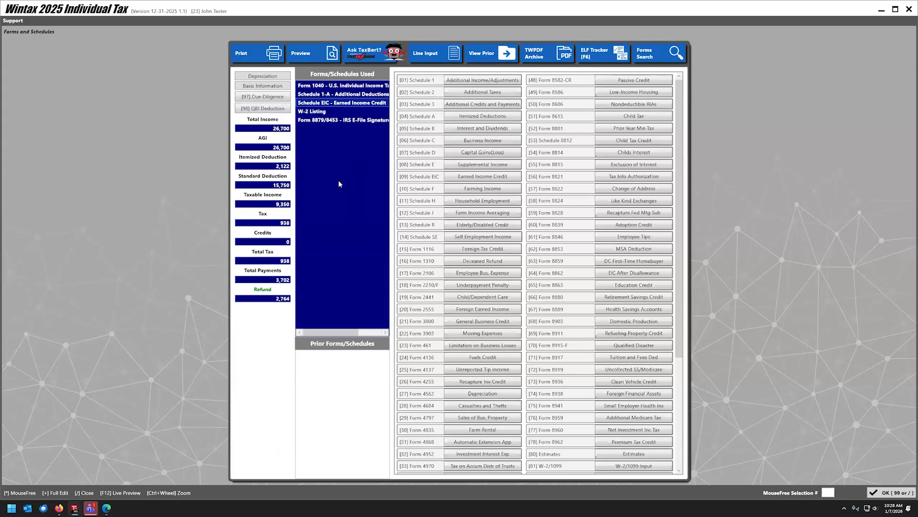
click(331, 53)
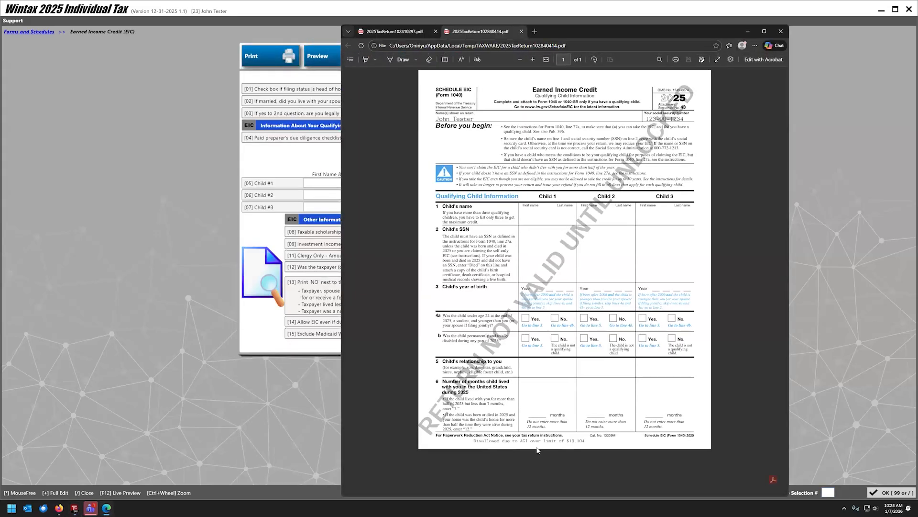
drag(474, 440, 584, 442)
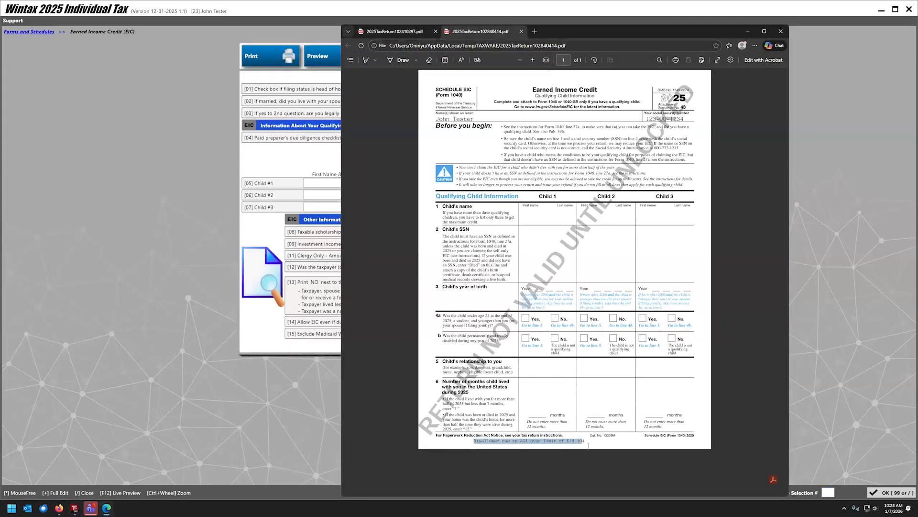
scroll(558, 423, up, 5)
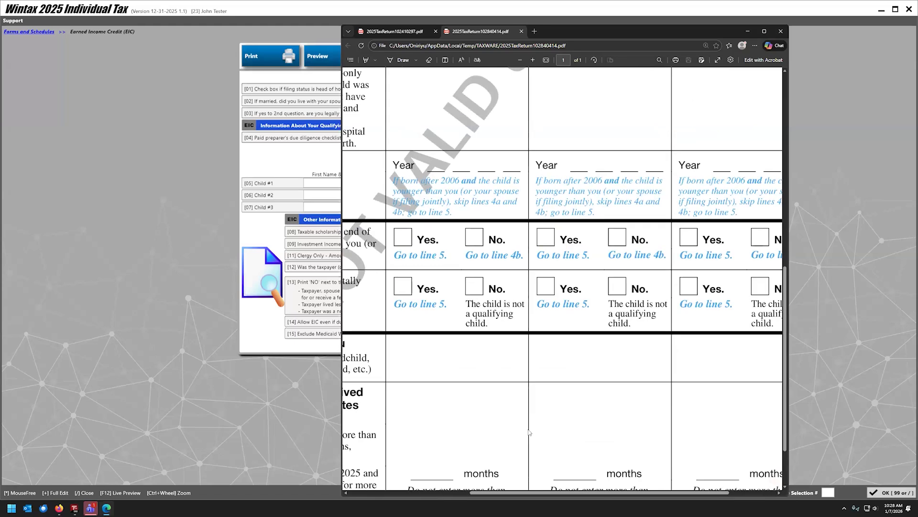
drag(531, 493, 453, 493)
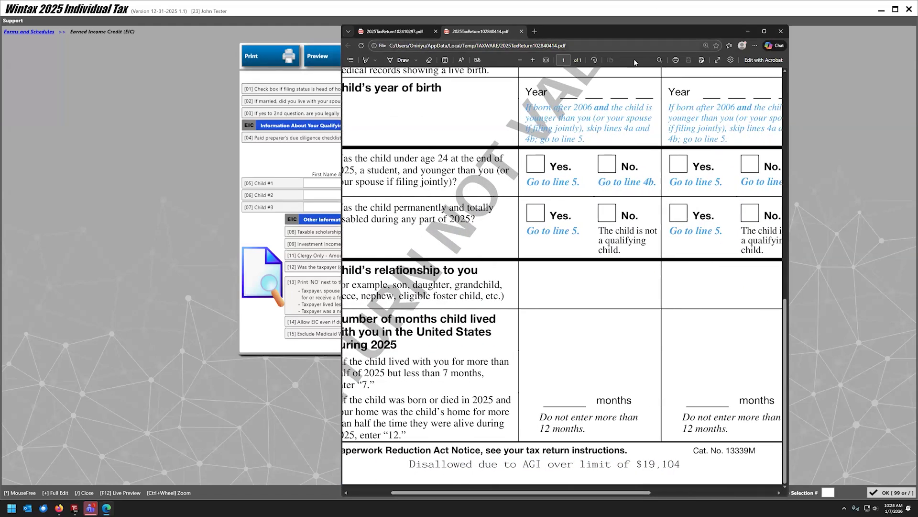
click(782, 32)
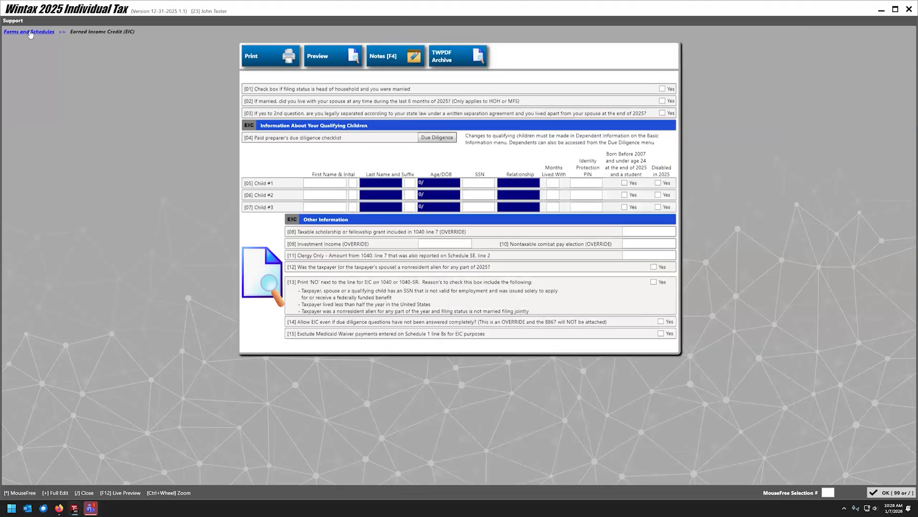
Close Schedule EIC and open 1040 Overrides, showing 26,700 W-2 box 1 wages.
key(Escape)
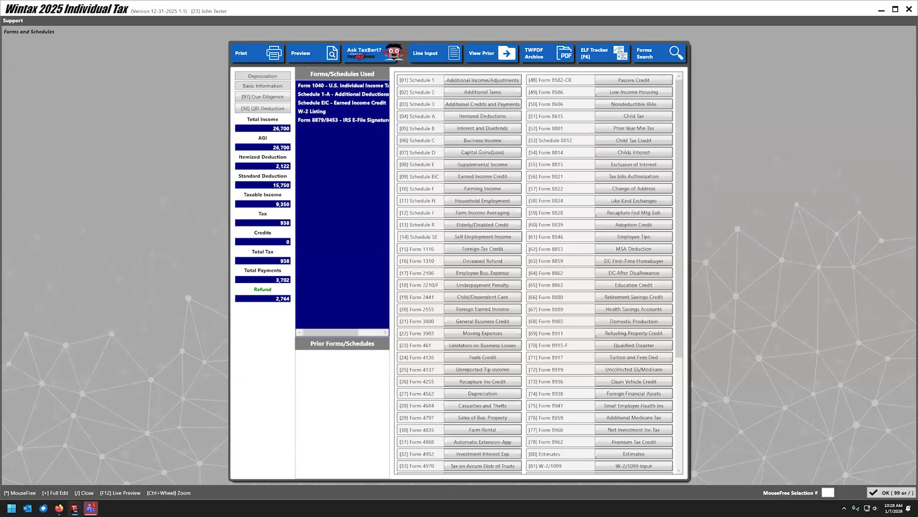
scroll(648, 452, down, 4)
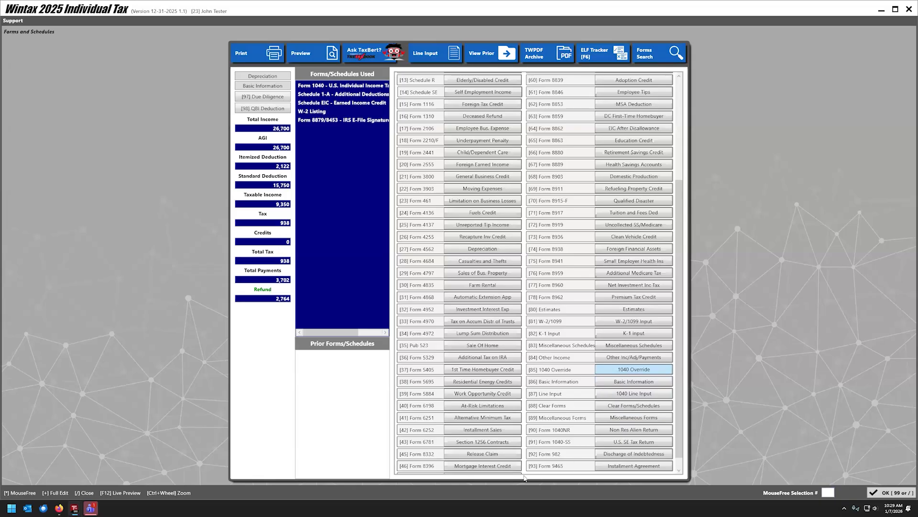
key(Return)
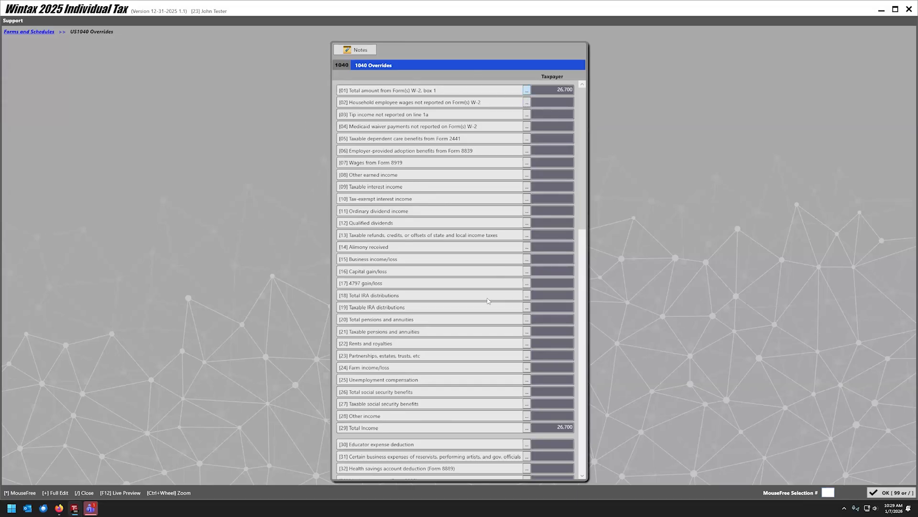
Override W-2 box 1 wages to 35,000, cutting the refund to 1,819.
click(527, 90)
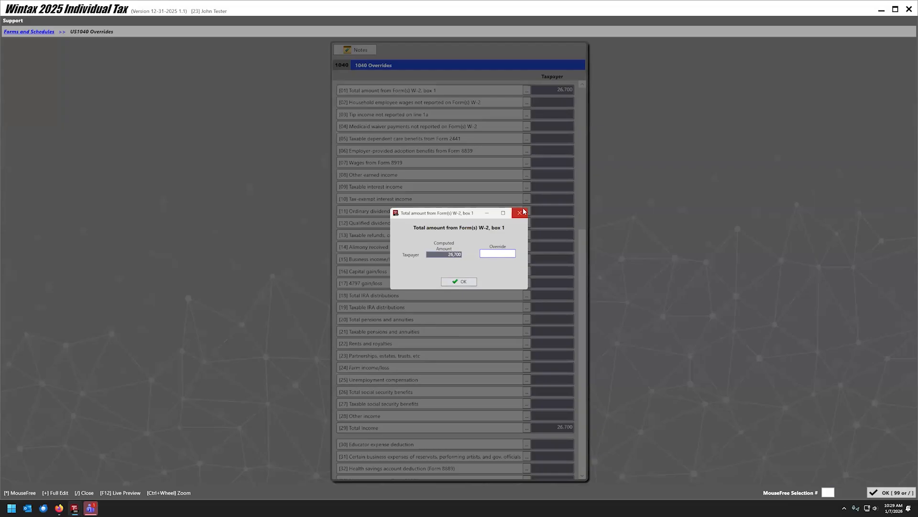
click(460, 282)
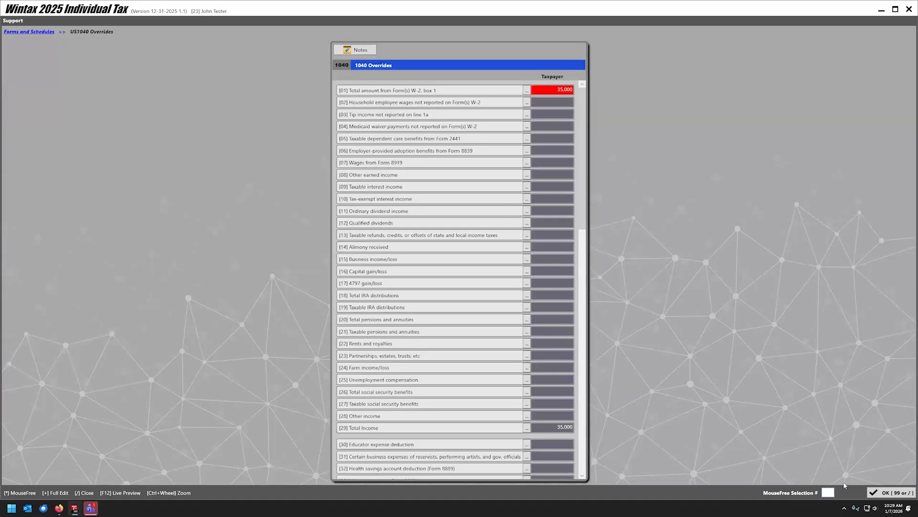
click(888, 497)
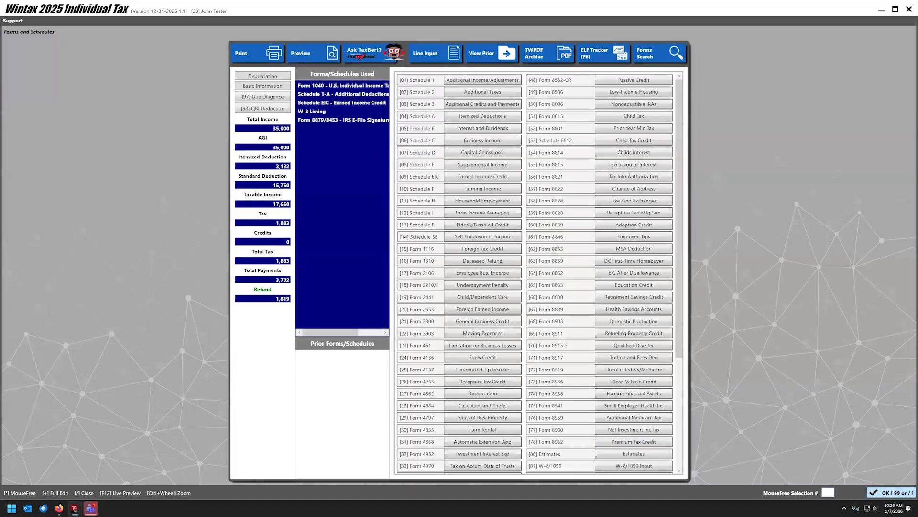
click(891, 492)
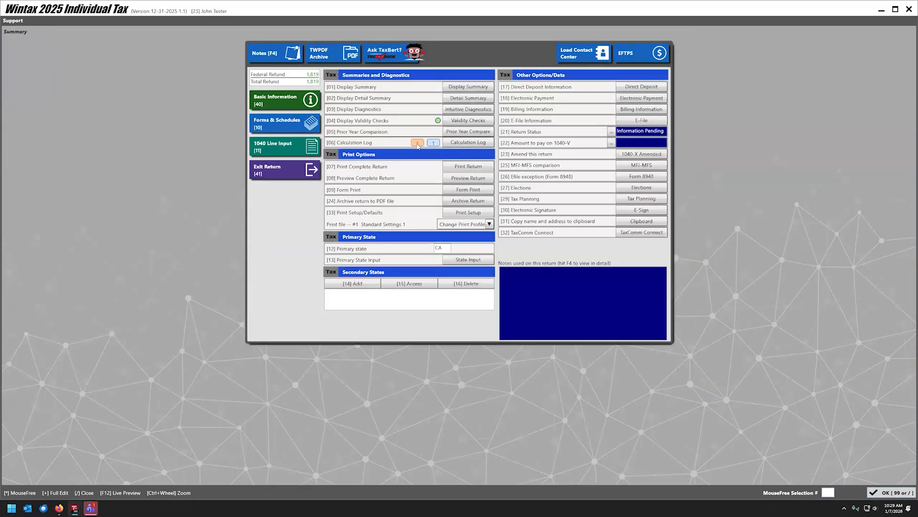
click(475, 142)
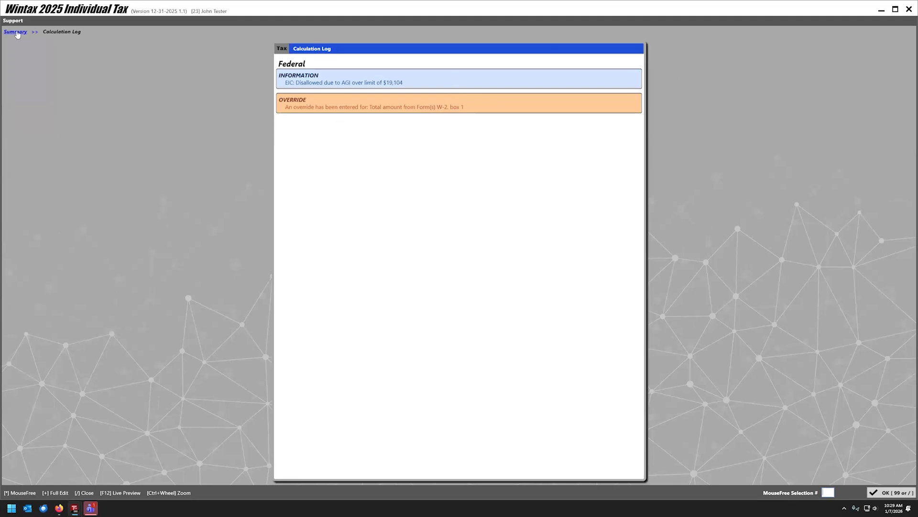
key(slash)
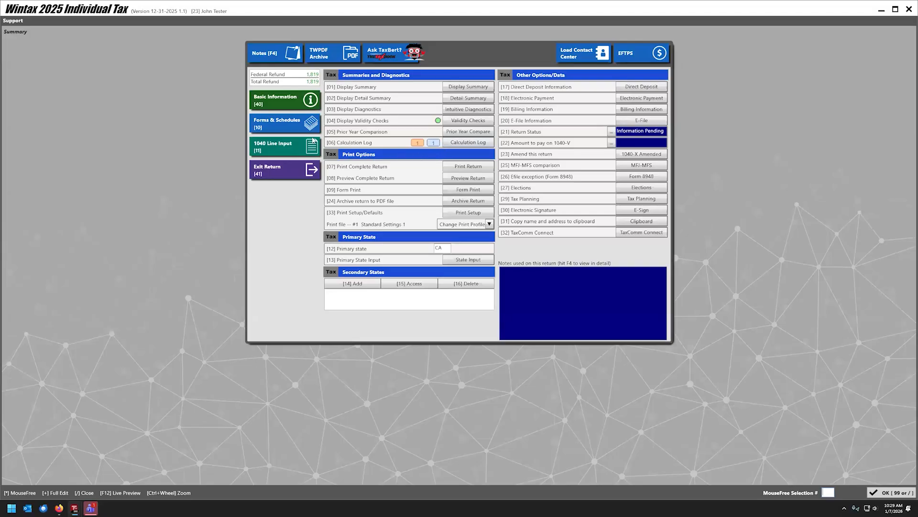
click(279, 124)
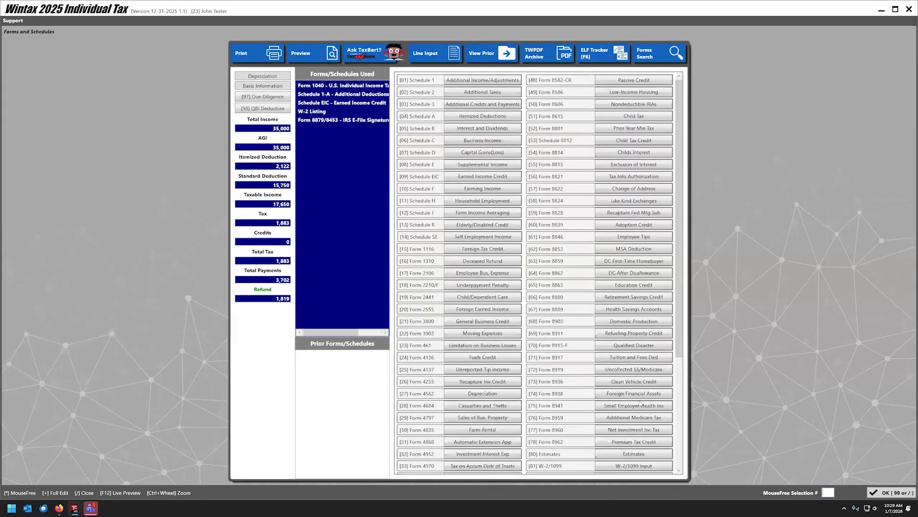
Remove the 35,000 W-2 box 1 override, restoring 26,700 total income and a 2,764 refund.
click(617, 356)
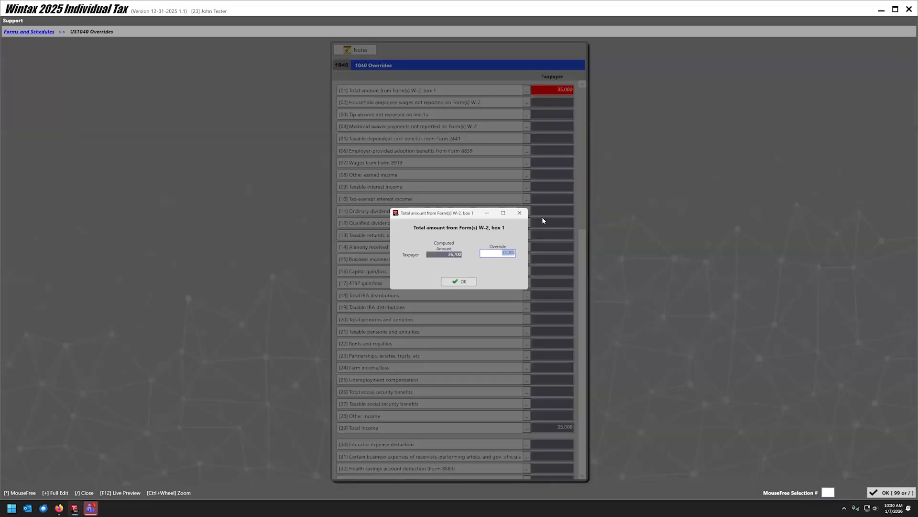
key(BackSpace)
click(457, 283)
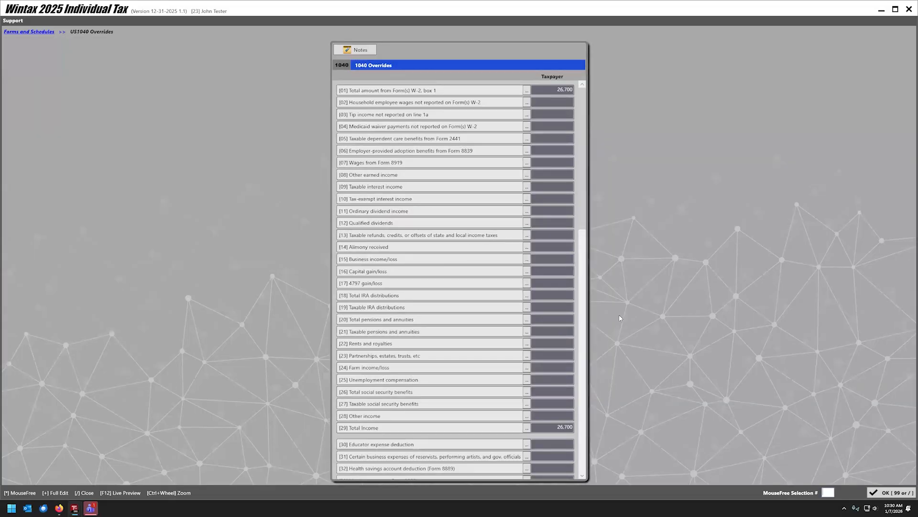
click(891, 493)
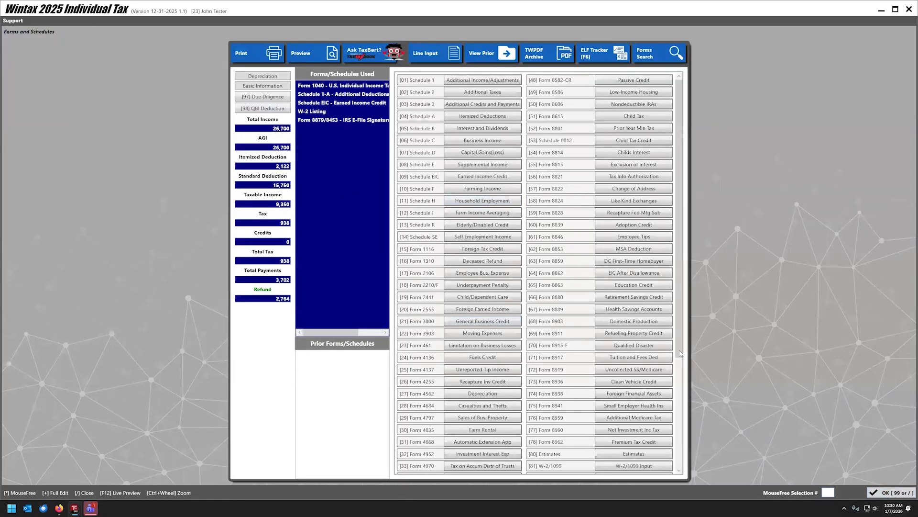
Go from the return summary through Forms & Schedules to the Schedule C Business Income screen.
key(slash)
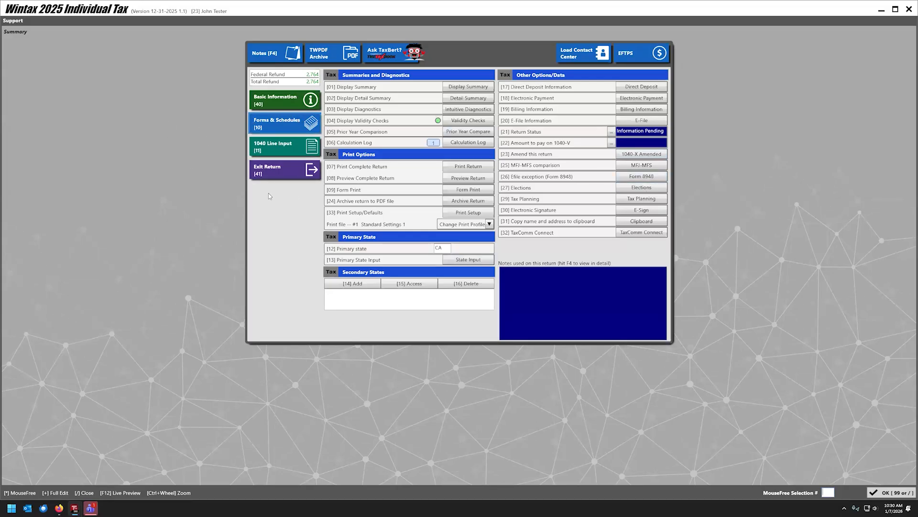
click(291, 124)
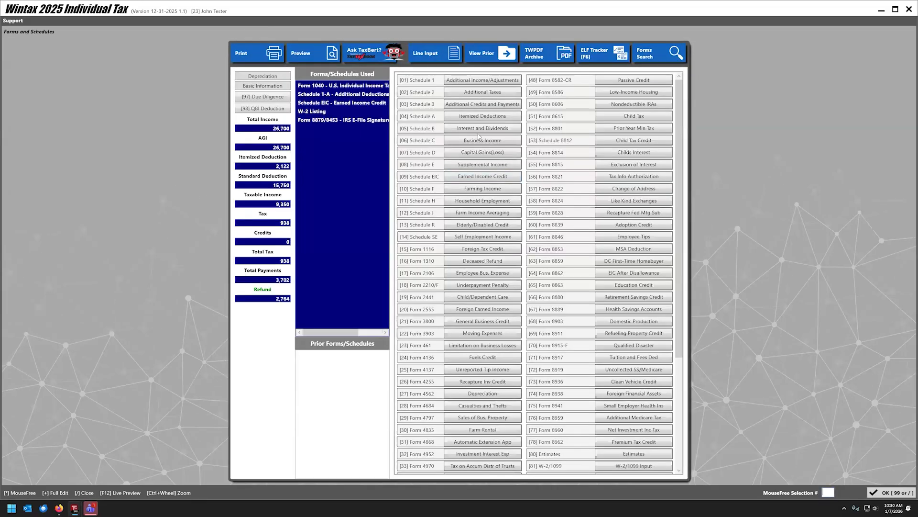
click(480, 139)
Add a Schedule C business with the carried-over taxpayer address and 50,000 gross receipts.
click(284, 98)
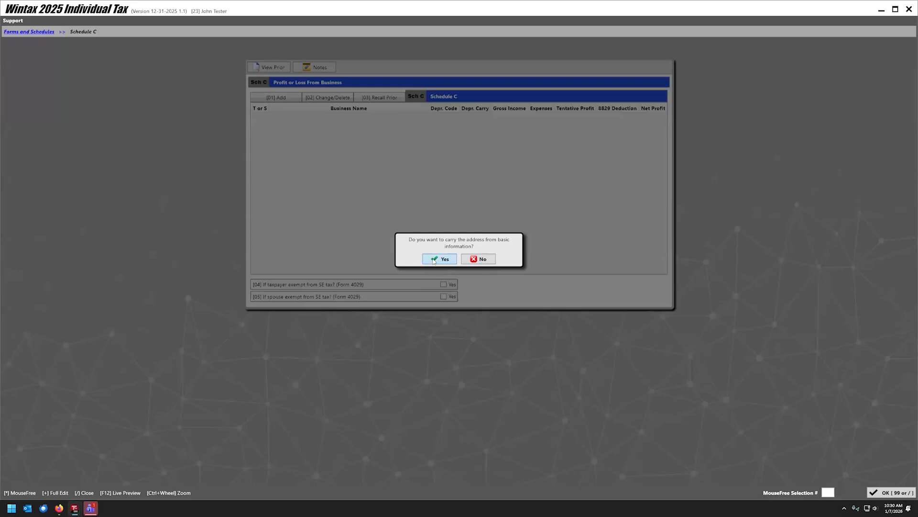
click(434, 263)
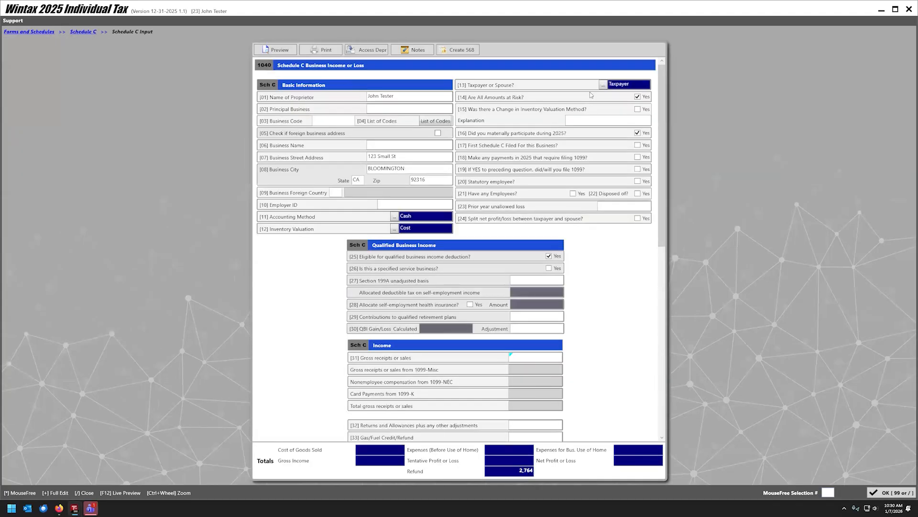
scroll(345, 264, down, 4)
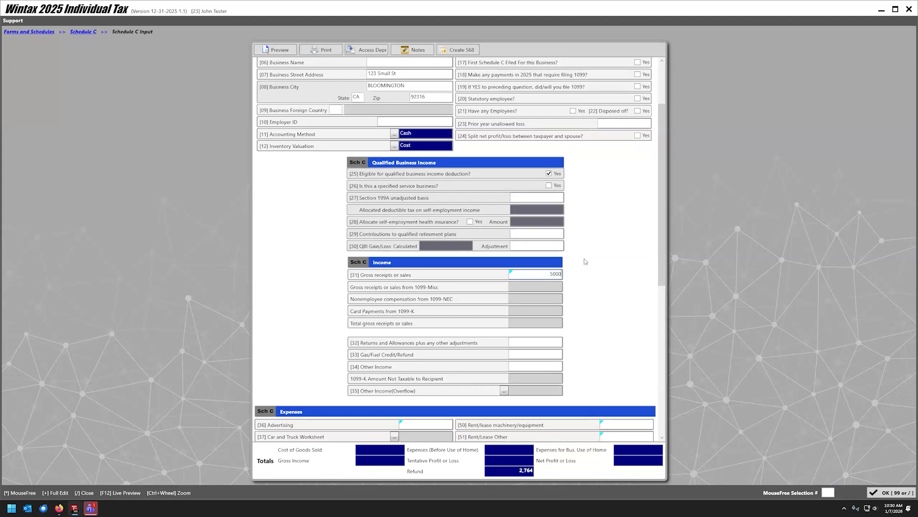
text(0)
scroll(569, 258, up, 1)
click(543, 258)
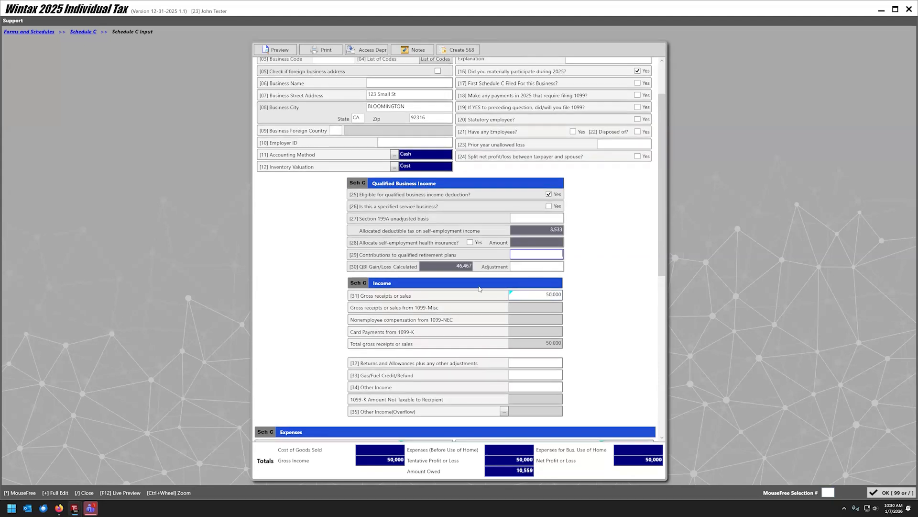
scroll(480, 282, down, 15)
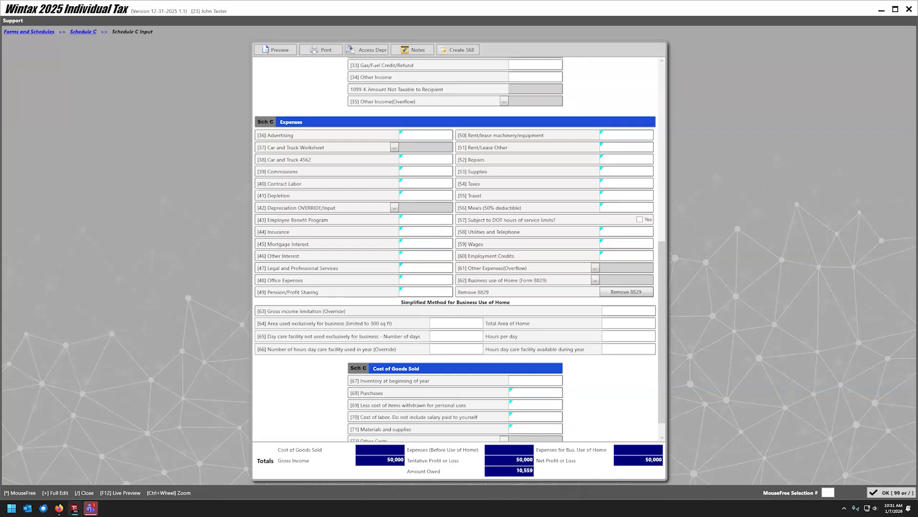
scroll(382, 321, down, 1)
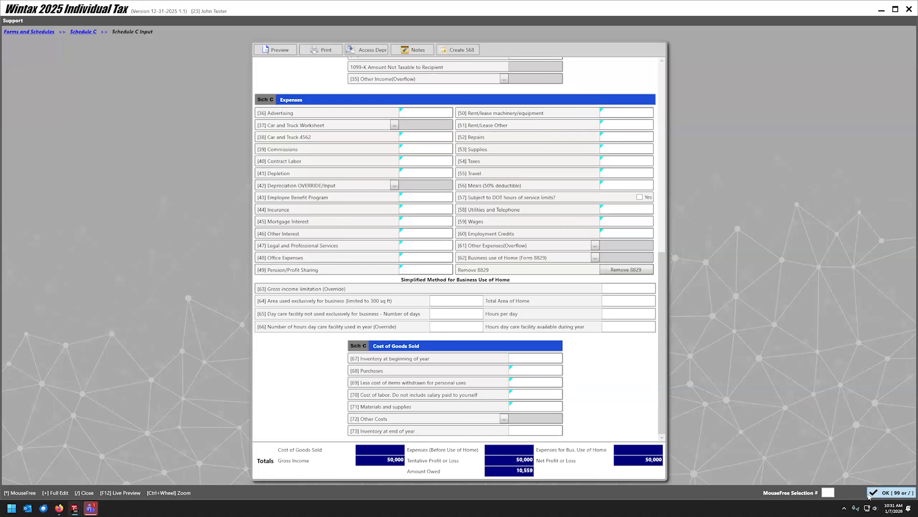
click(879, 496)
Return to Forms and Schedules, now listing Schedule C with an 8,708 balance due.
click(882, 489)
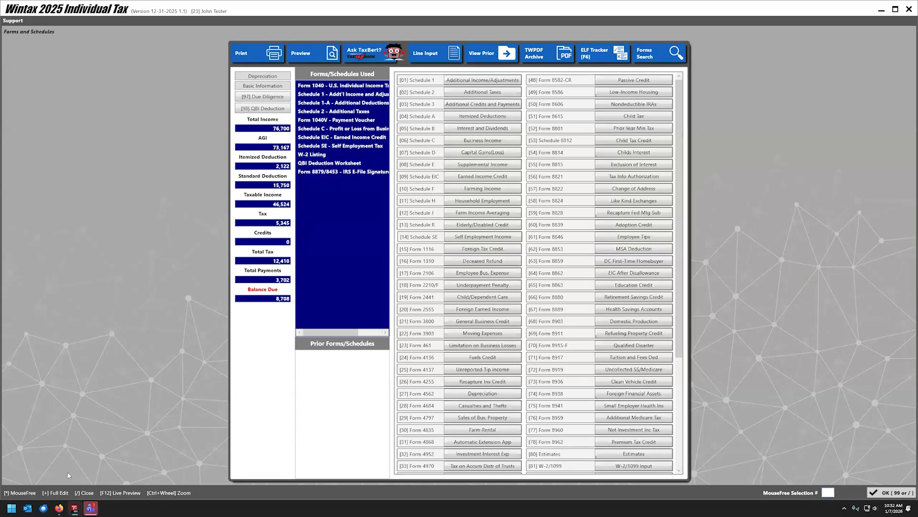
click(11, 508)
Compute 5345 − 3702 = 1,643 in Calculator, then open Schedule SE in Wintax.
click(24, 307)
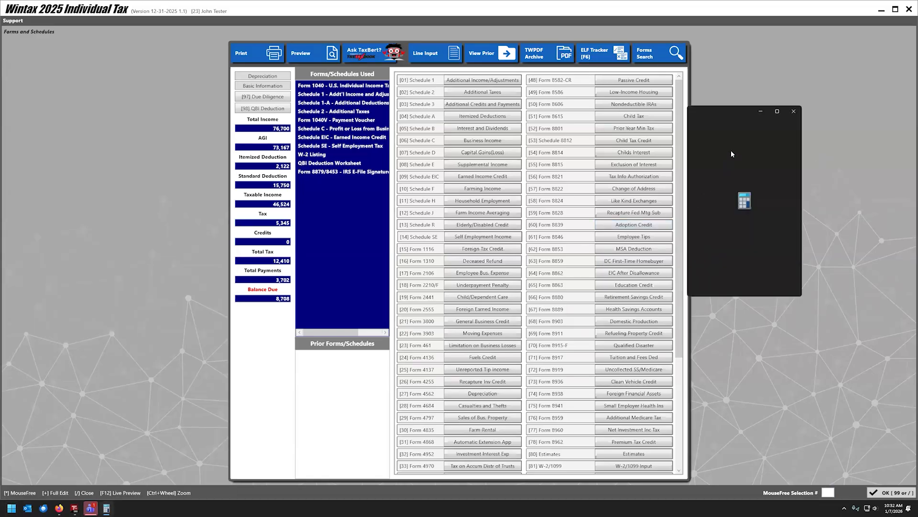
text(5345-3)
text(702)
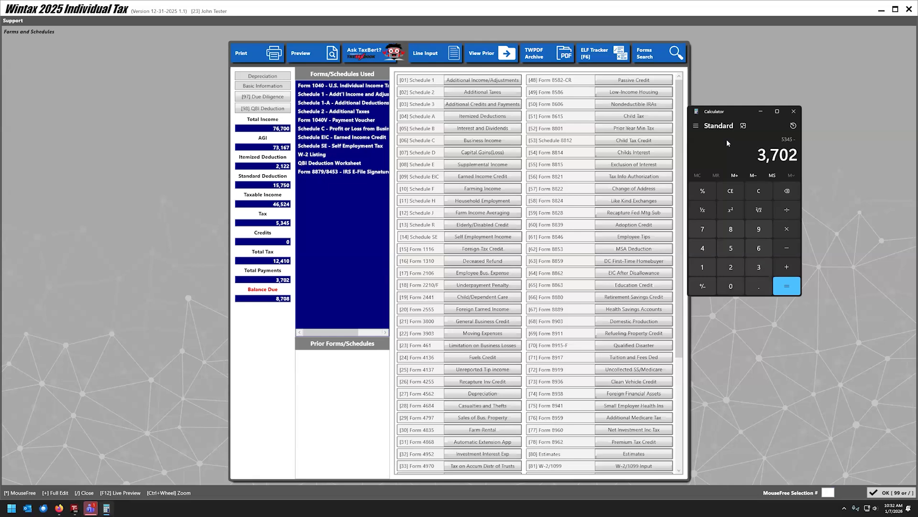
key(Return)
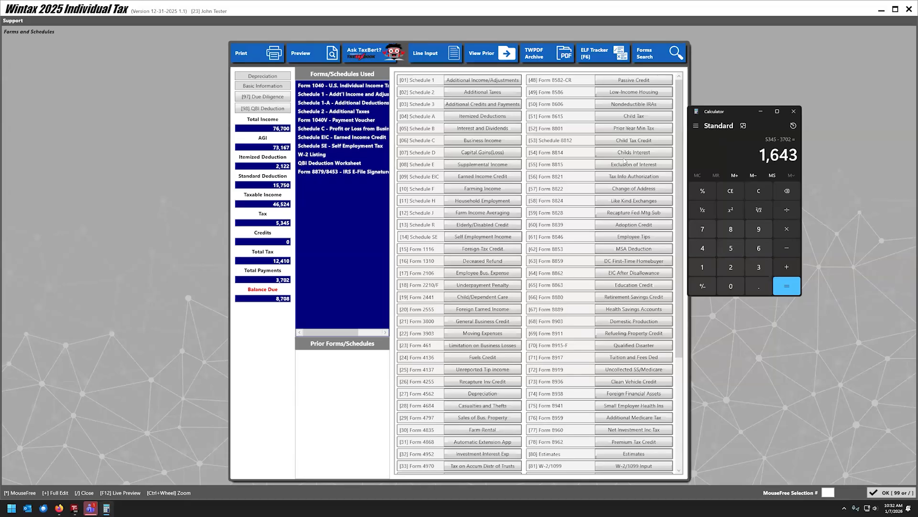
double_click(344, 144)
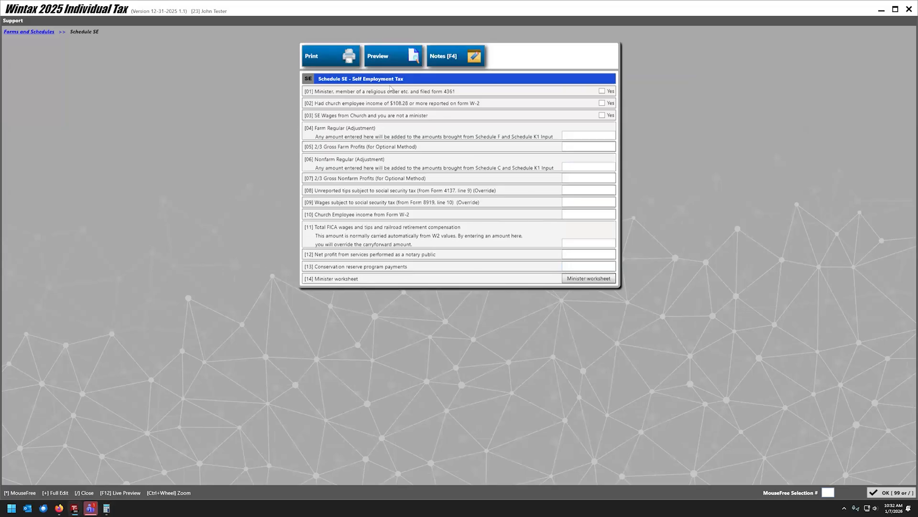
Preview the Schedule SE PDF showing 7,065 self-employment tax, then close Schedule SE.
click(388, 58)
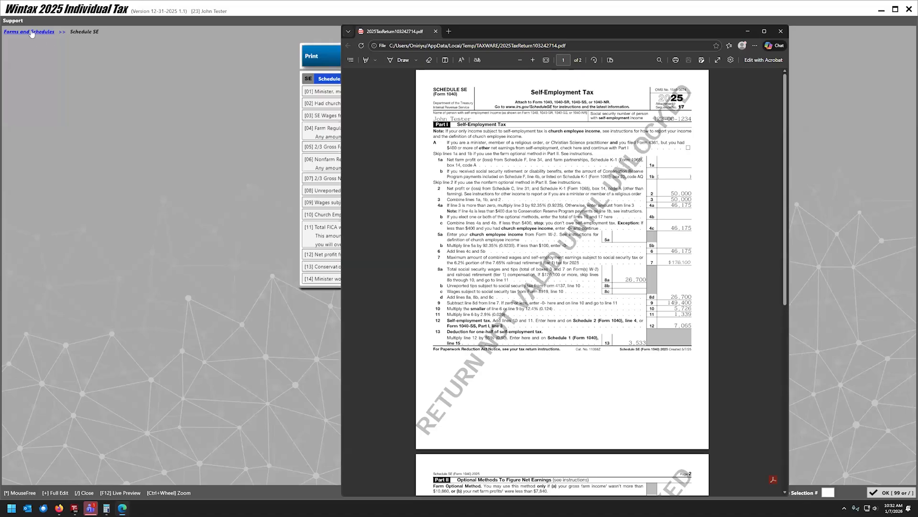
click(164, 117)
key(slash)
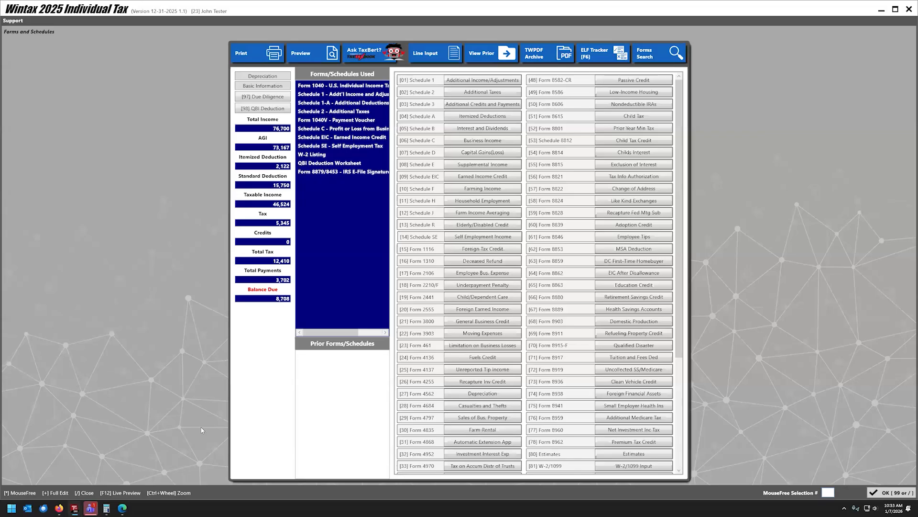
Review the 1,643 Calculator result, then launch the TaxBert assistant from Wintax.
click(106, 508)
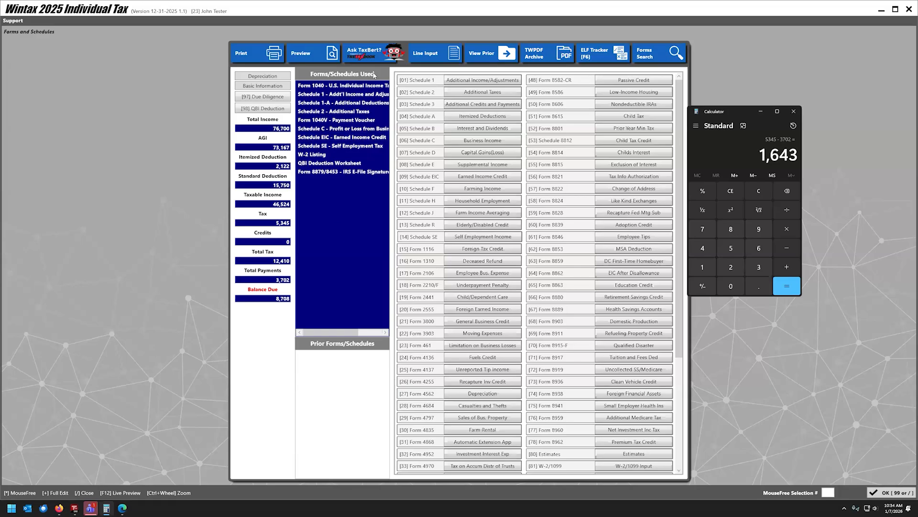
click(362, 55)
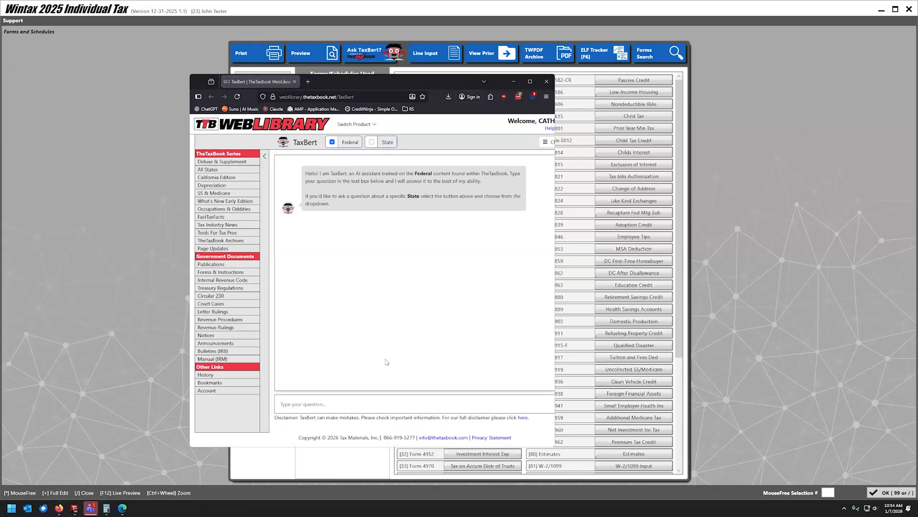
Ask TaxBert how much of 4,987.50 overtime, worked over 190 hours at 26.25, is excludable.
click(305, 409)
text(if i have a client that made 4,987.50 dollars of overtime they get paid at 17.50 normal rate their overtime rate is 26.25 how much of that 4,987.50 if they worked 190 hours of overtime can be excluded)
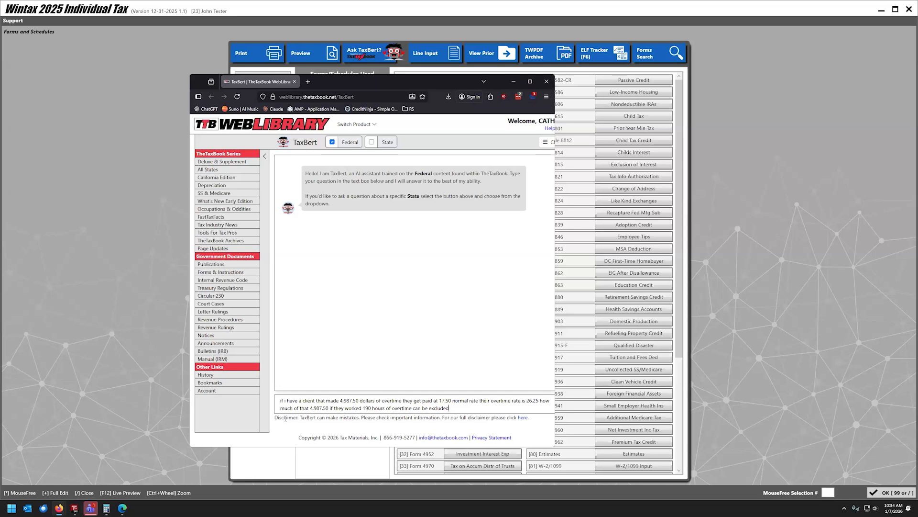
key(Return)
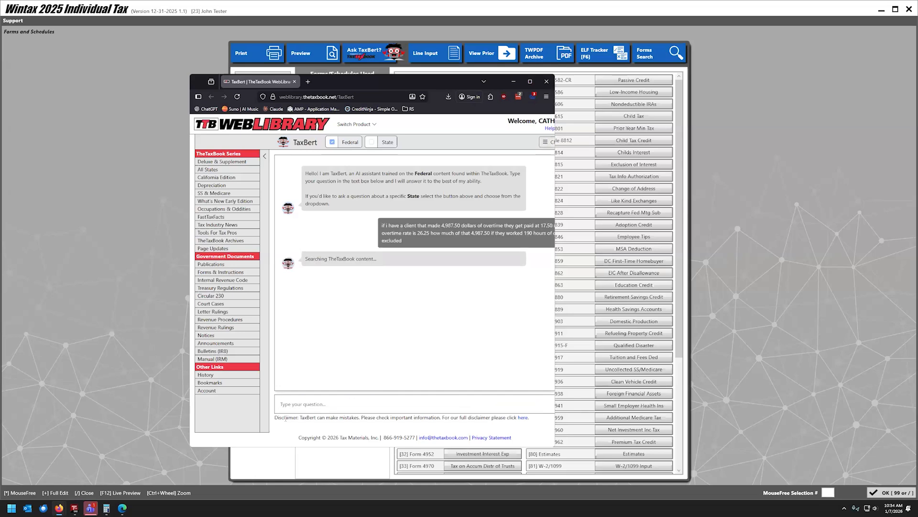
click(530, 82)
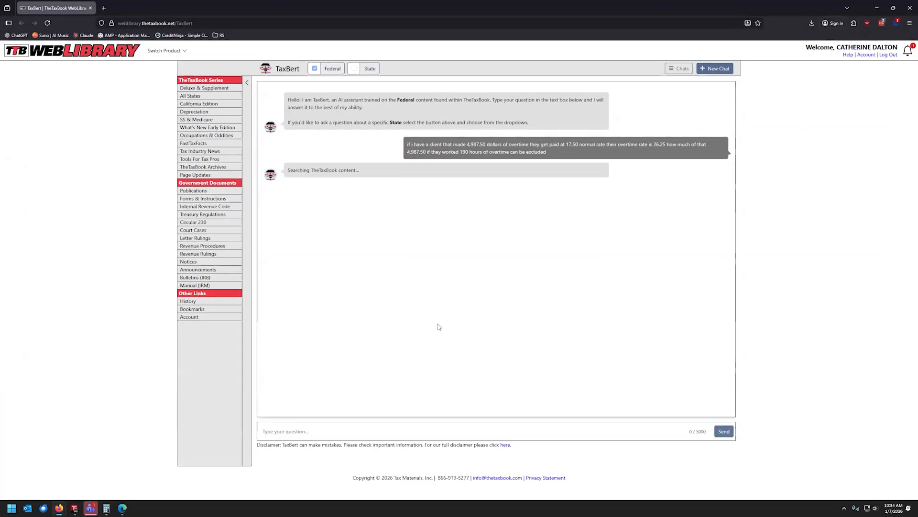
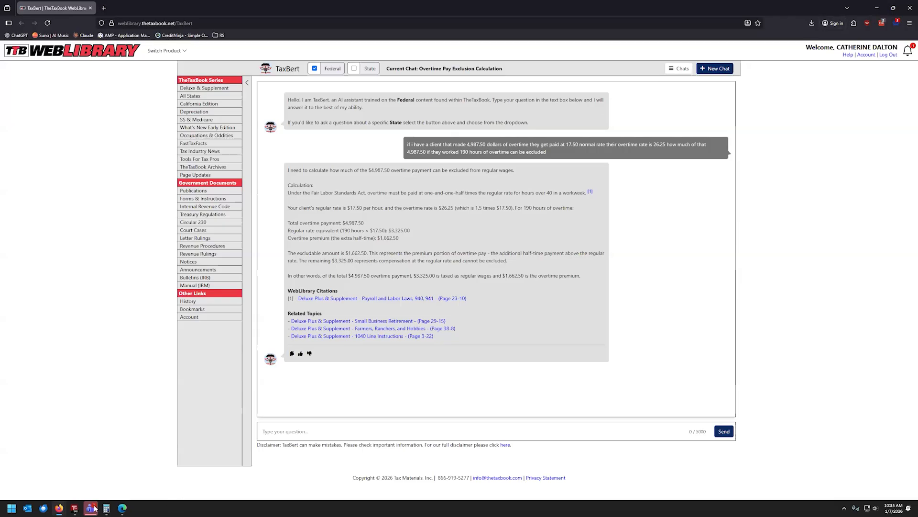
View the Taxware landing page, minimize it, and restore the Wintax return window.
mouse_move(65, 508)
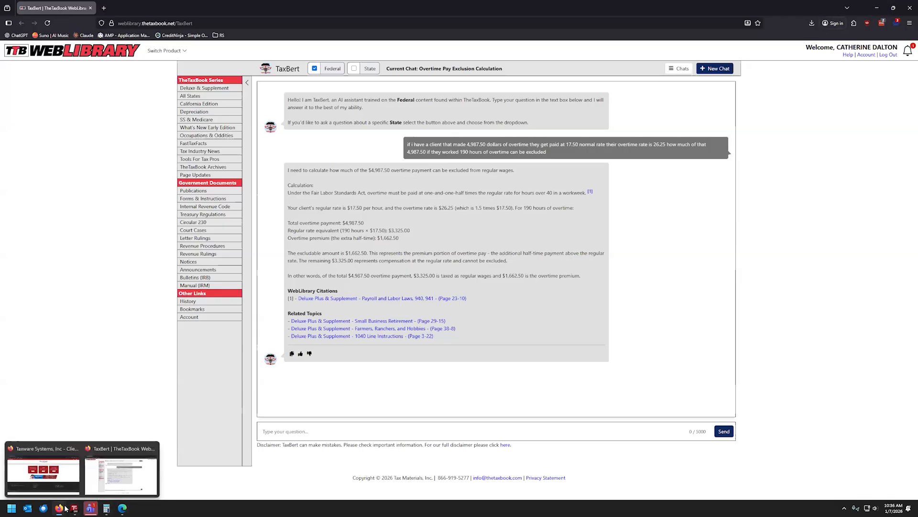
click(71, 476)
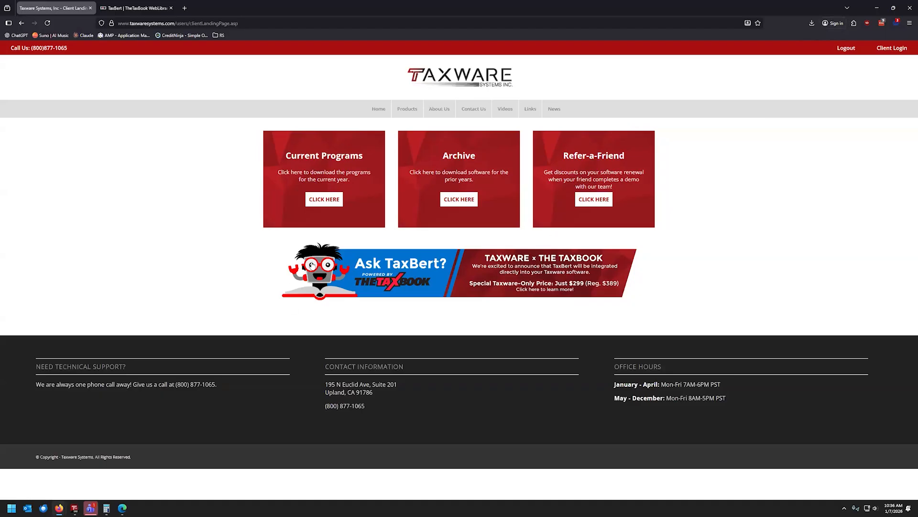
click(878, 10)
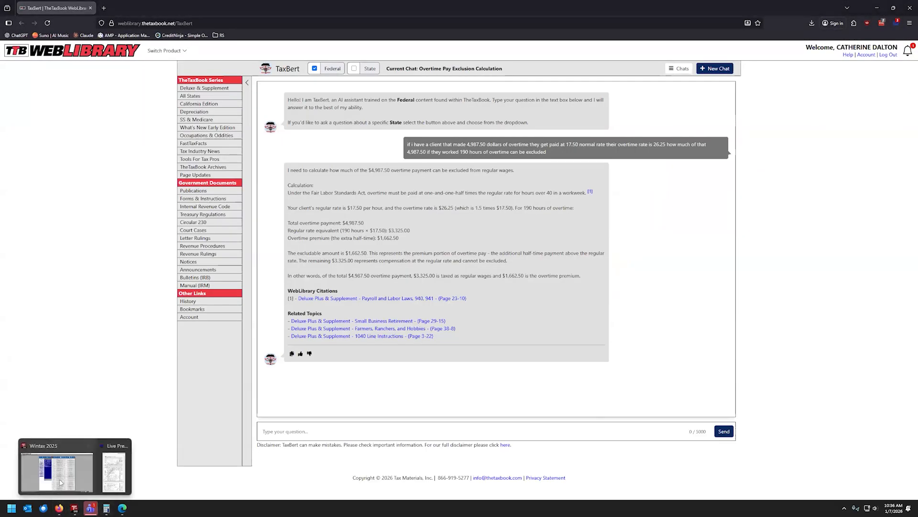
click(75, 508)
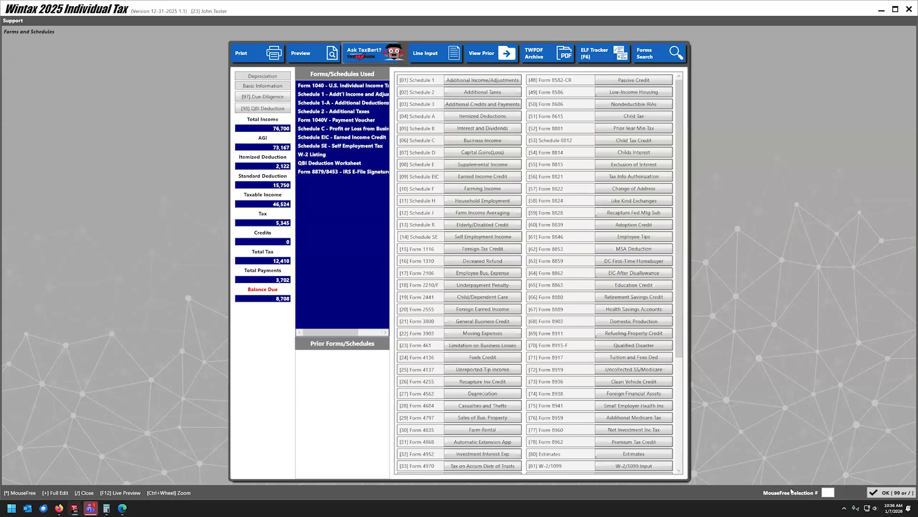
Close Forms & Schedules, decline Form 2210, and run validity checks flagging two Schedule C code errors.
click(890, 492)
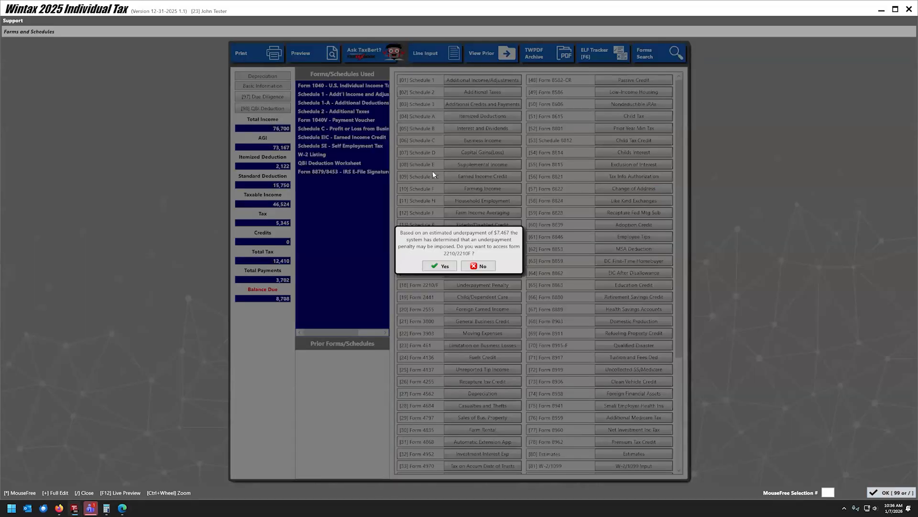
click(478, 266)
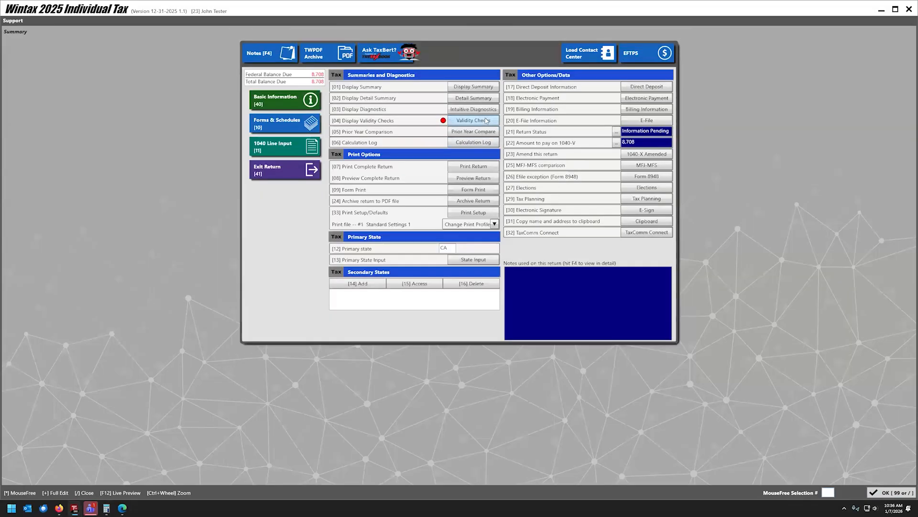
click(473, 121)
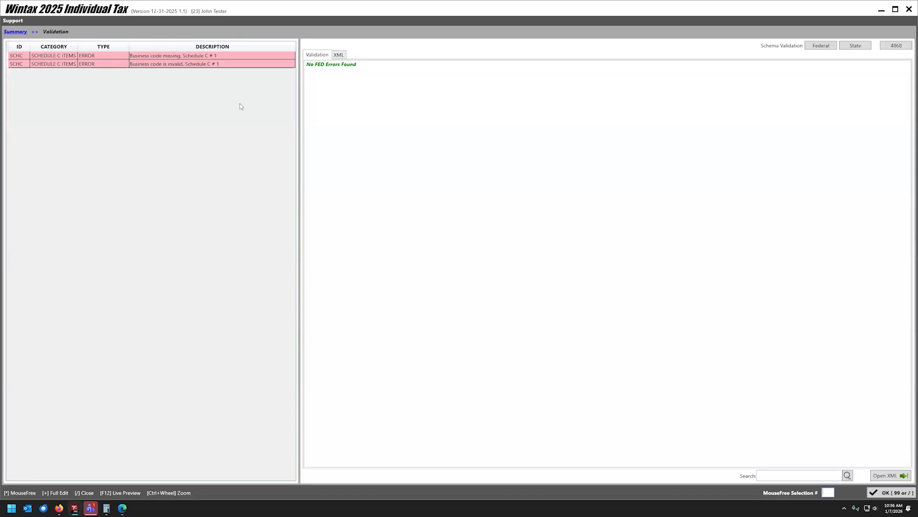
Assign business code 327300 (Cement & concrete product mfg.) to the taxpayer's Schedule C.
double_click(165, 57)
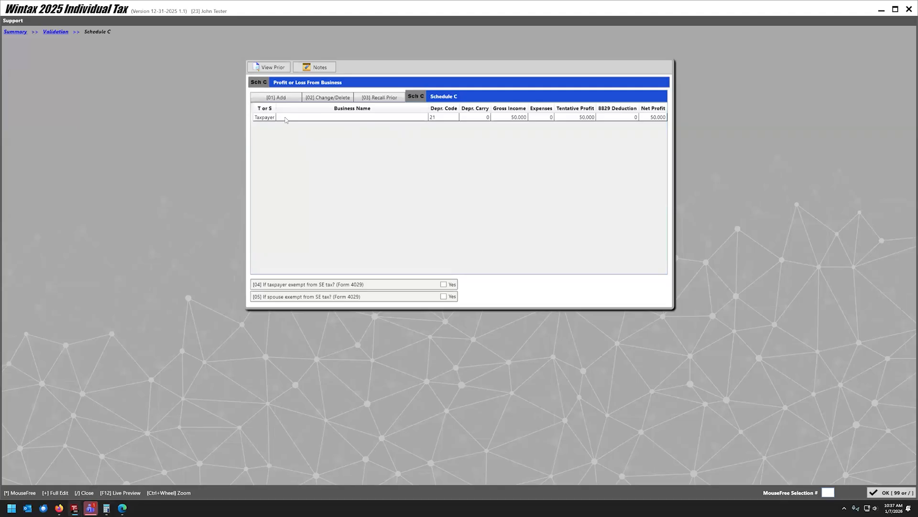
double_click(285, 119)
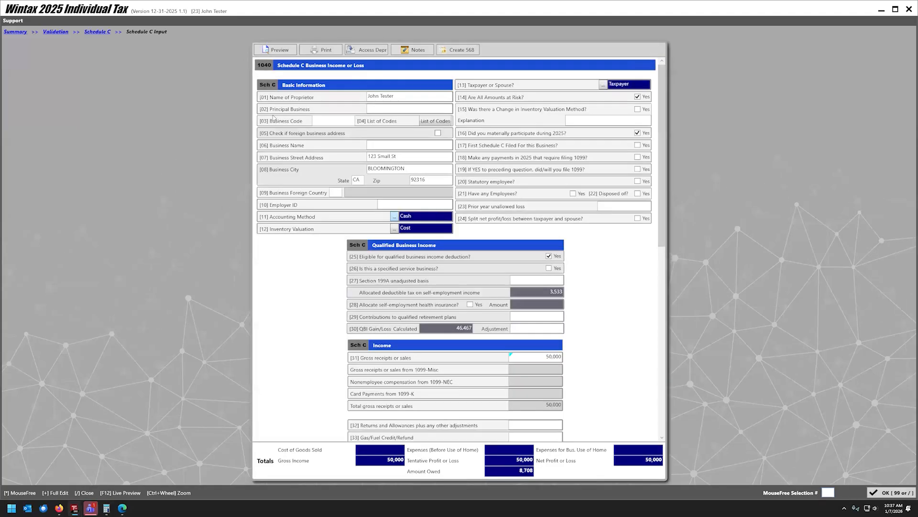
click(433, 121)
scroll(518, 268, down, 20)
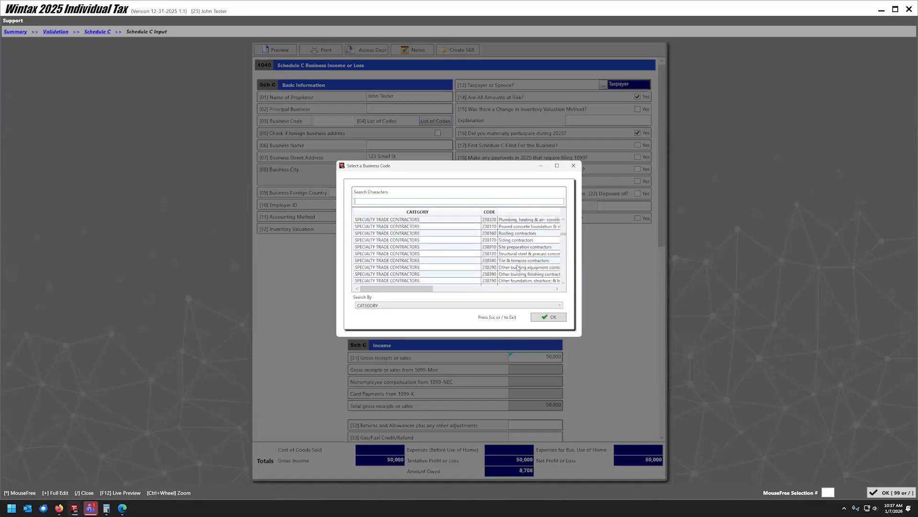
scroll(518, 267, down, 15)
drag(416, 288, 462, 284)
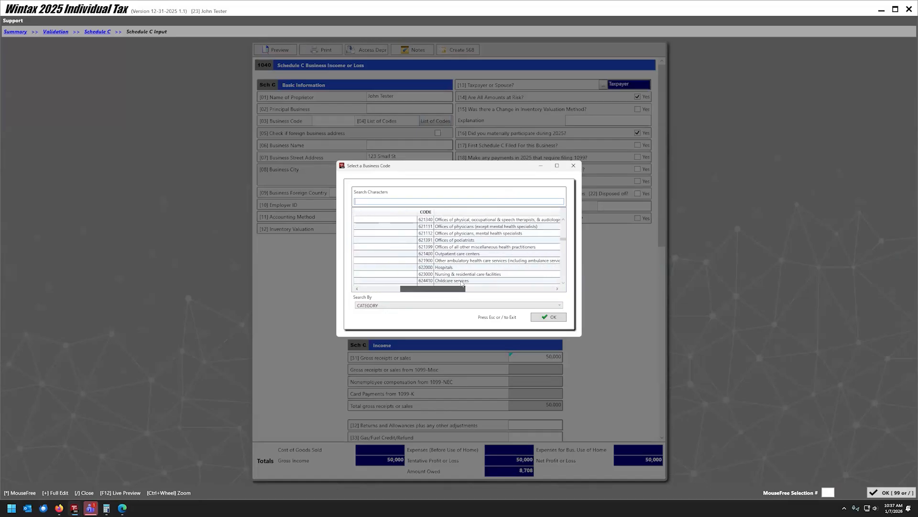
scroll(459, 260, down, 10)
scroll(459, 261, down, 6)
scroll(449, 269, down, 1)
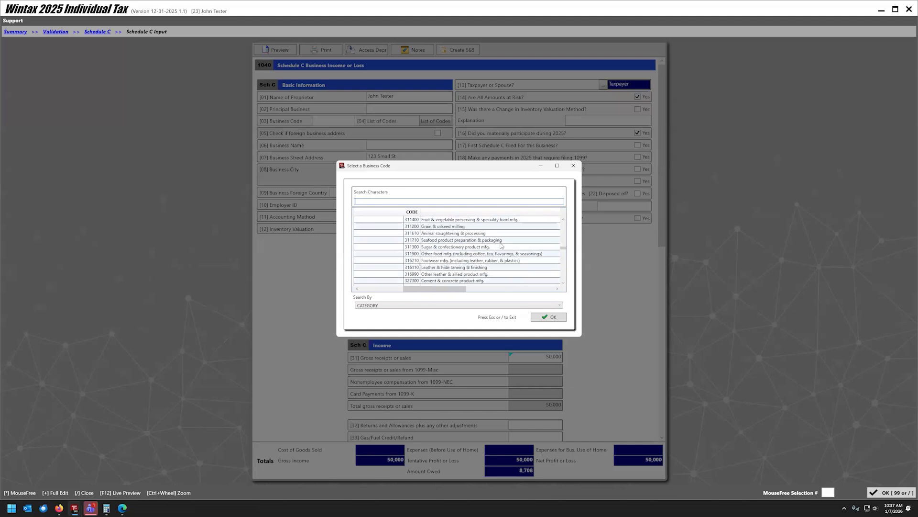
double_click(447, 282)
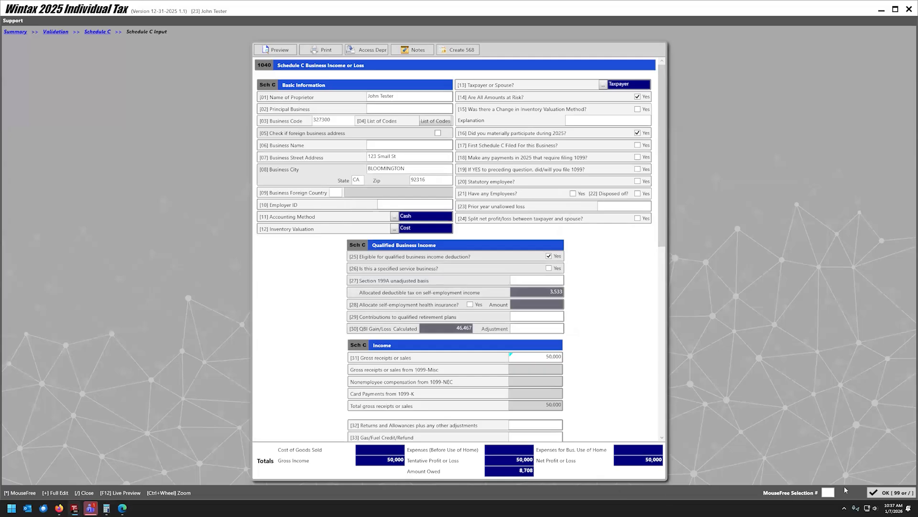
click(877, 493)
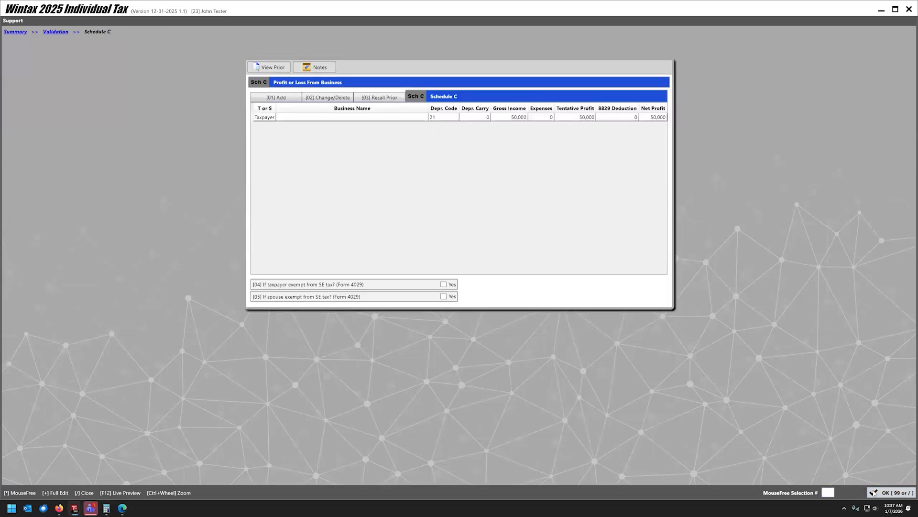
click(874, 493)
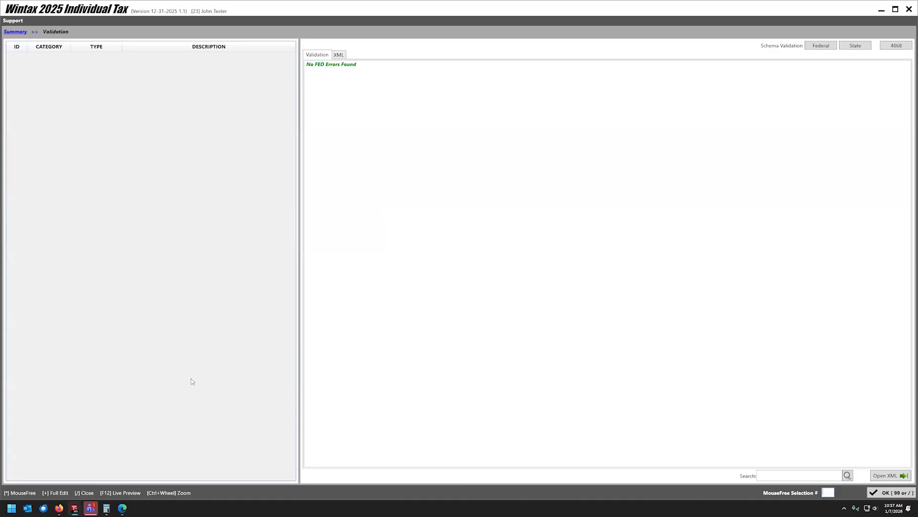
Bring up the Schedule C live preview beside the return and go back to Summary.
key(F12)
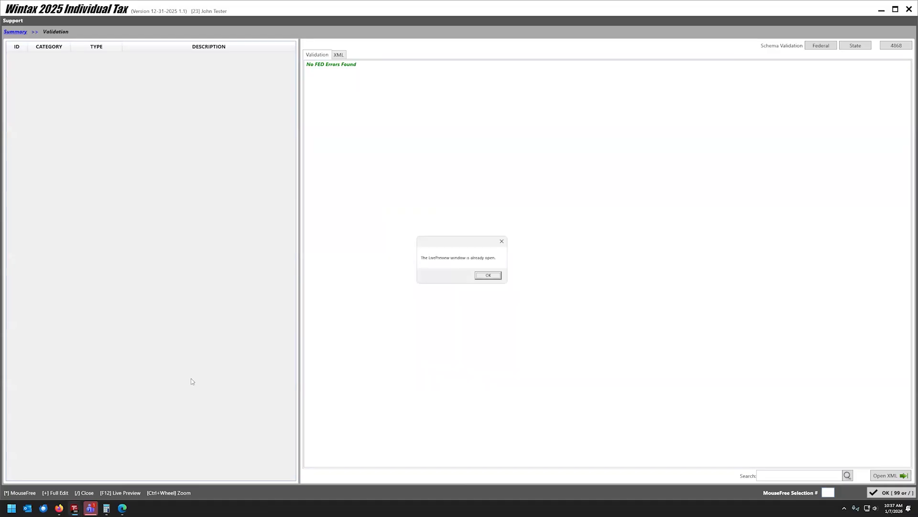
click(488, 275)
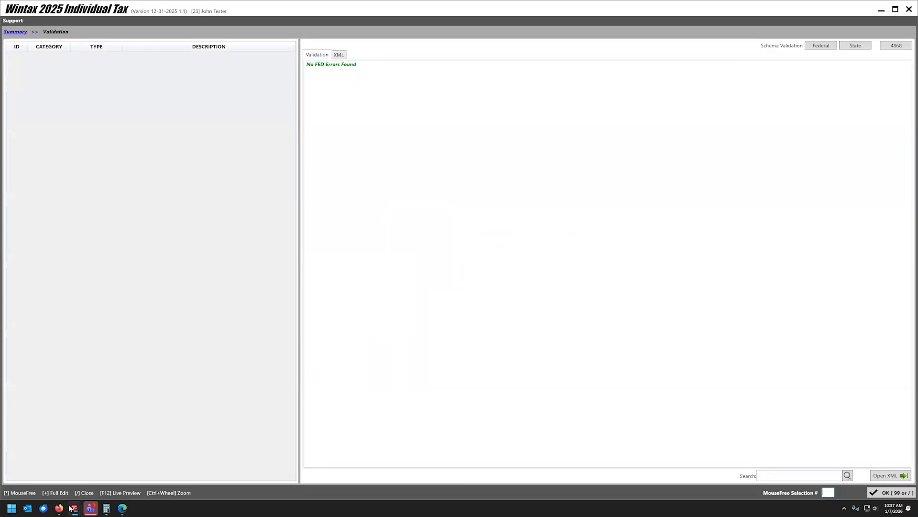
click(119, 464)
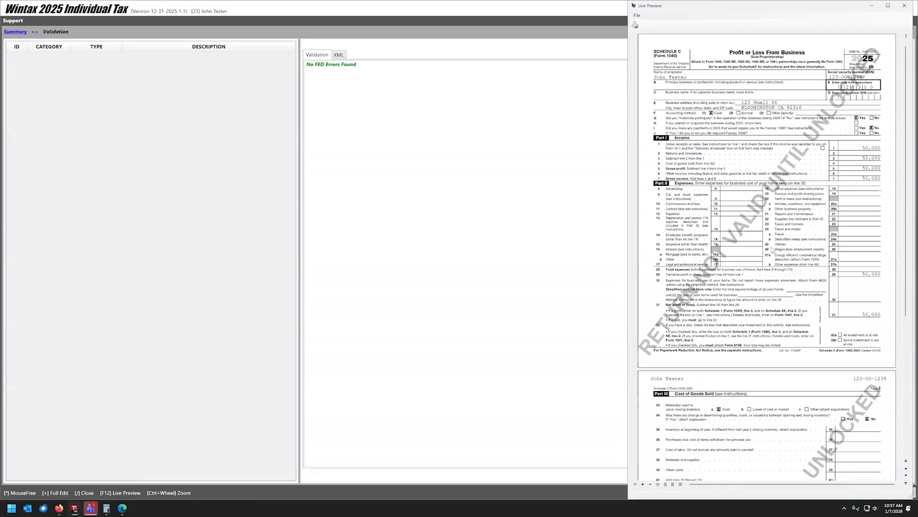
scroll(746, 249, down, 5)
scroll(734, 252, up, 5)
click(510, 143)
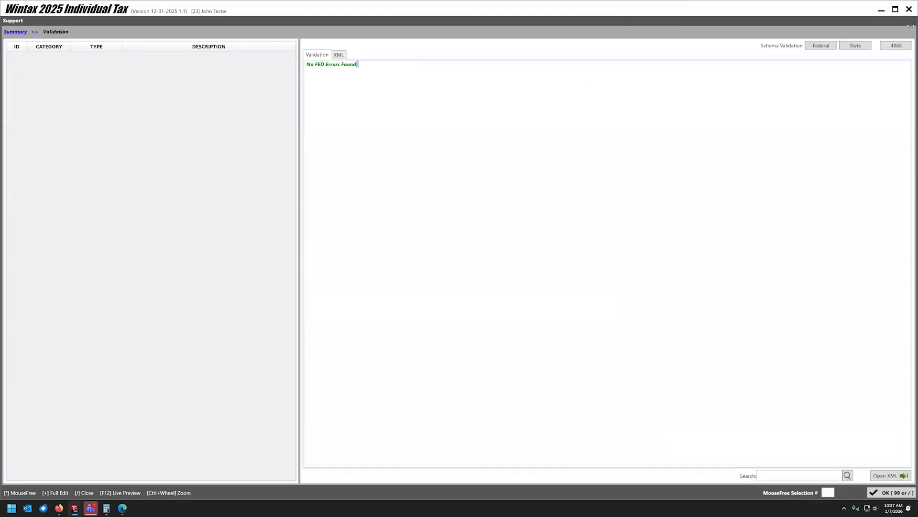
key(F12)
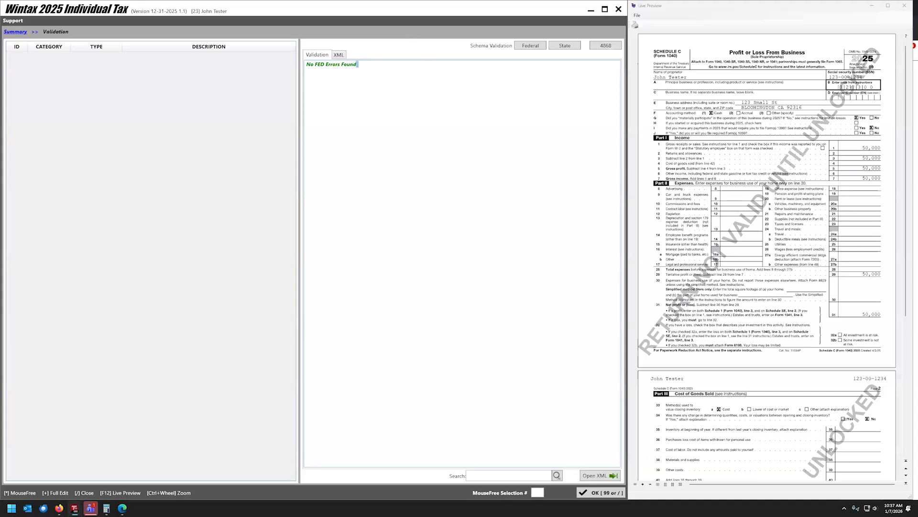
click(20, 34)
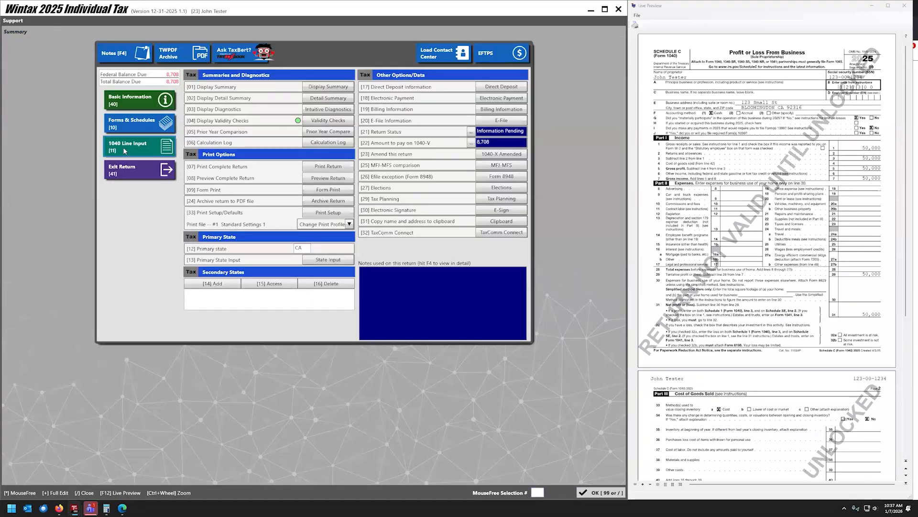
Review Form 1040 and Schedule 1 in the live preview, showing $73,167 adjusted gross income.
click(140, 135)
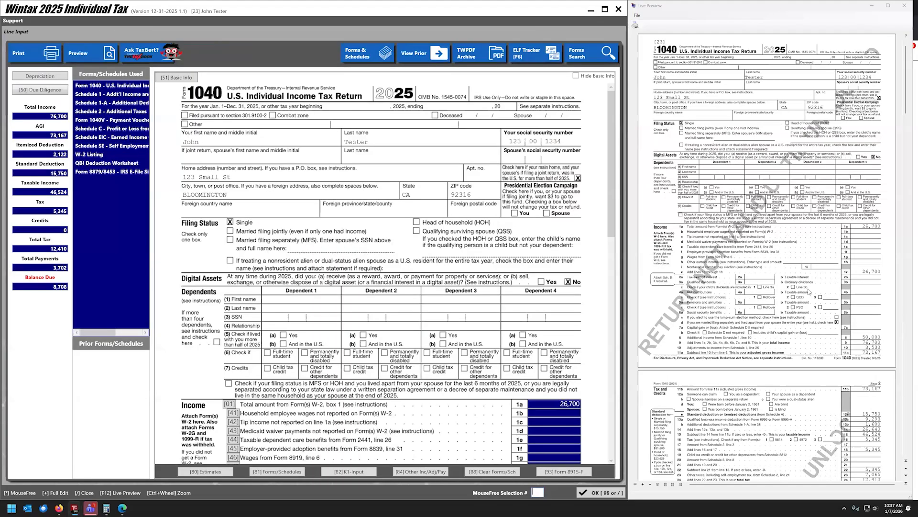
scroll(168, 286, down, 8)
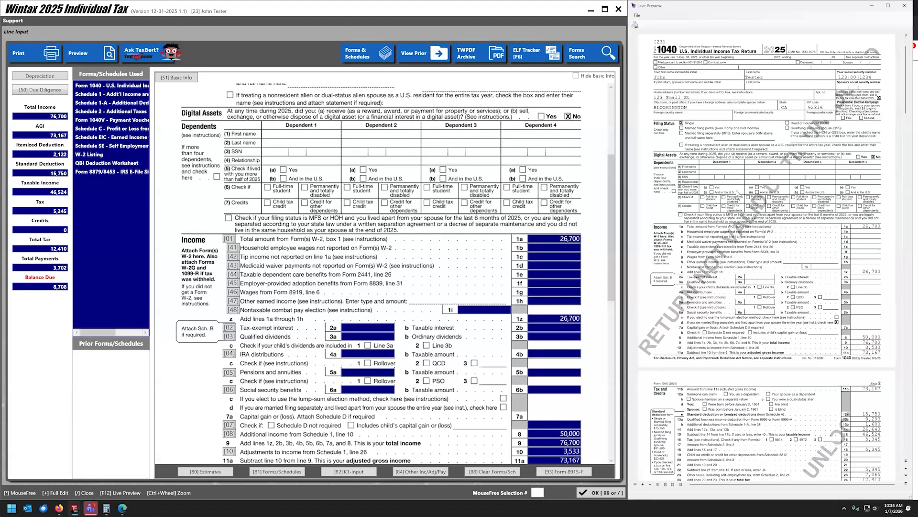
scroll(739, 196, down, 10)
scroll(764, 276, up, 10)
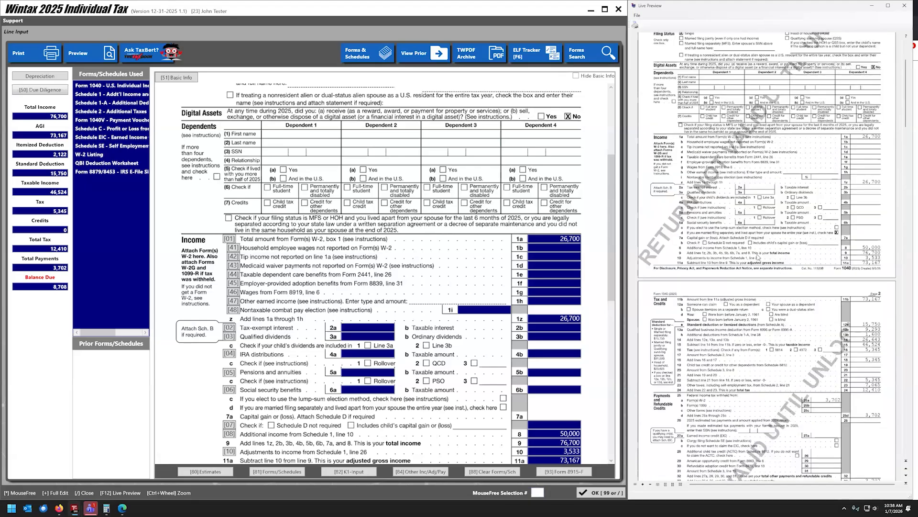
scroll(757, 257, down, 3)
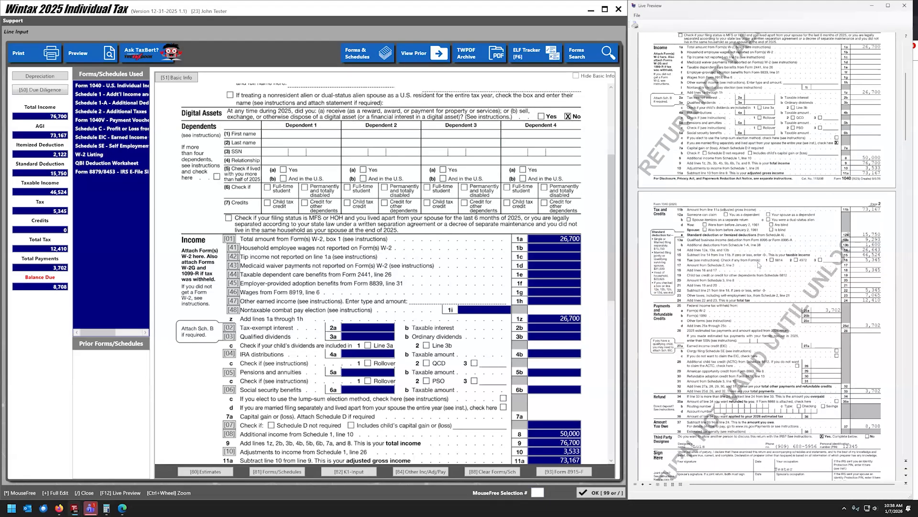
scroll(669, 271, down, 10)
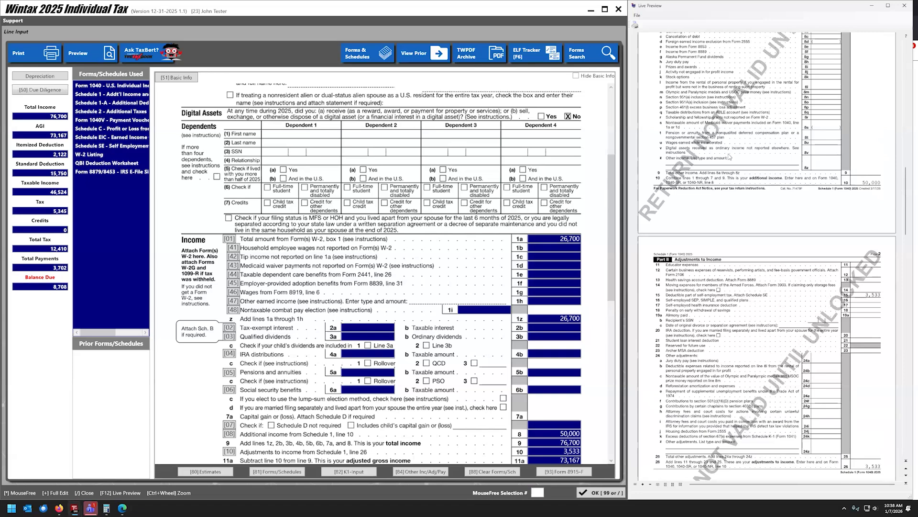
scroll(753, 252, up, 5)
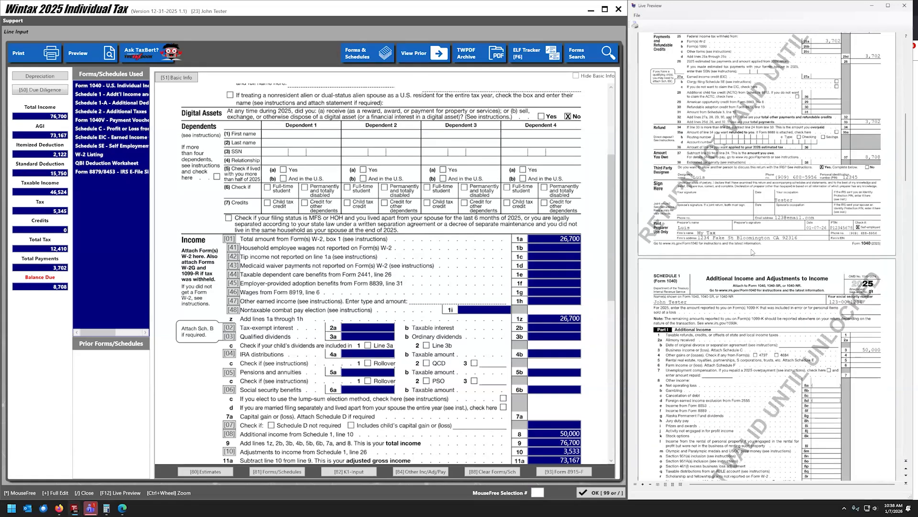
scroll(752, 252, up, 7)
scroll(447, 310, up, 3)
scroll(446, 310, down, 4)
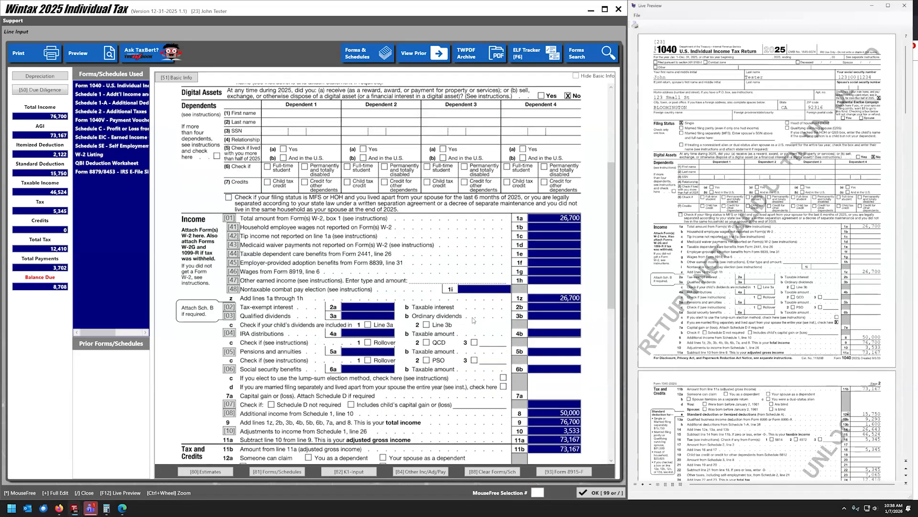
click(88, 154)
Change the BIG Company W-2 box 1 wages to 26,700, bringing total income to 76,700.
double_click(153, 86)
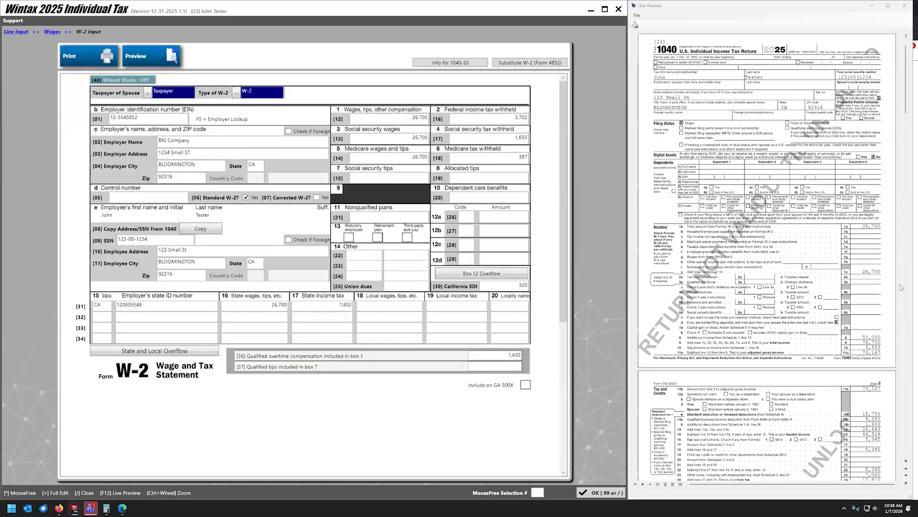
text(1)
click(598, 489)
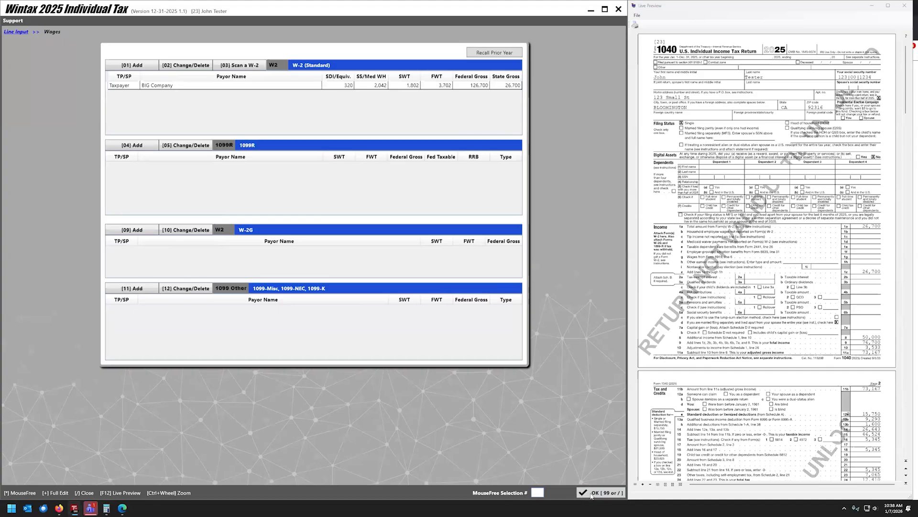
click(591, 494)
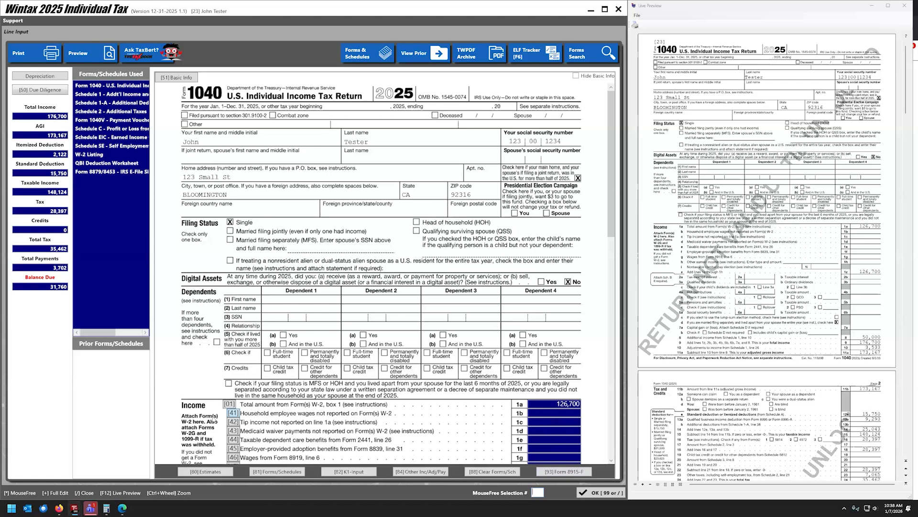
click(230, 404)
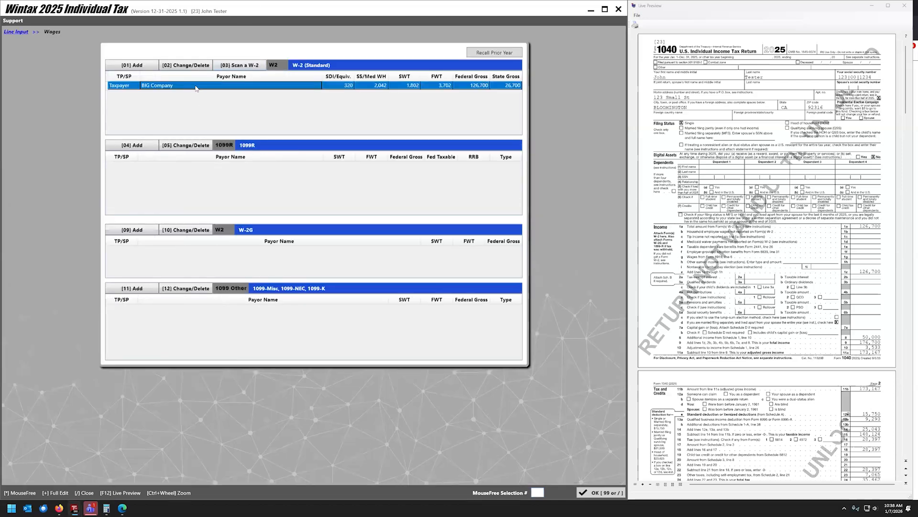
double_click(413, 85)
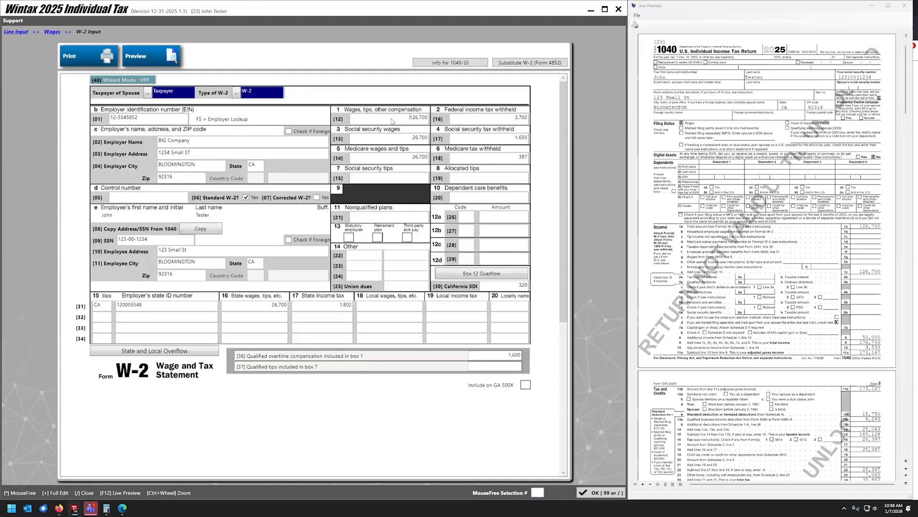
click(601, 492)
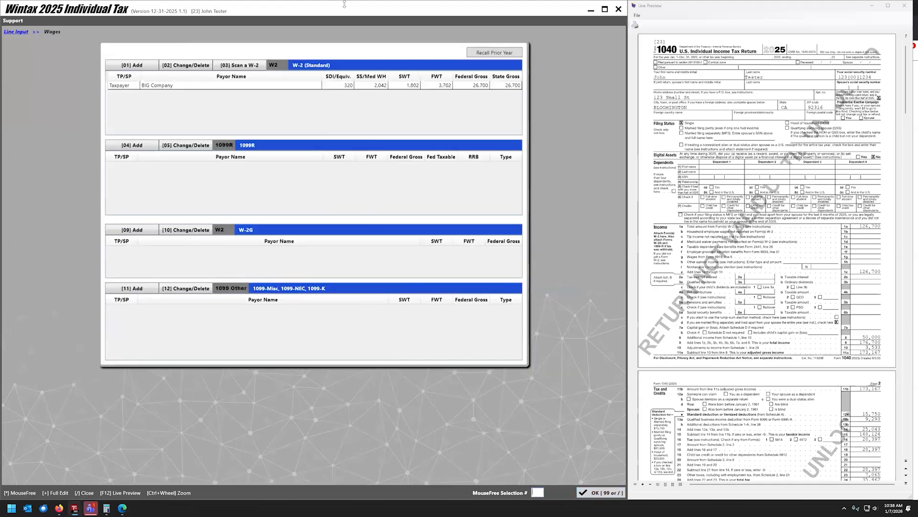
click(602, 492)
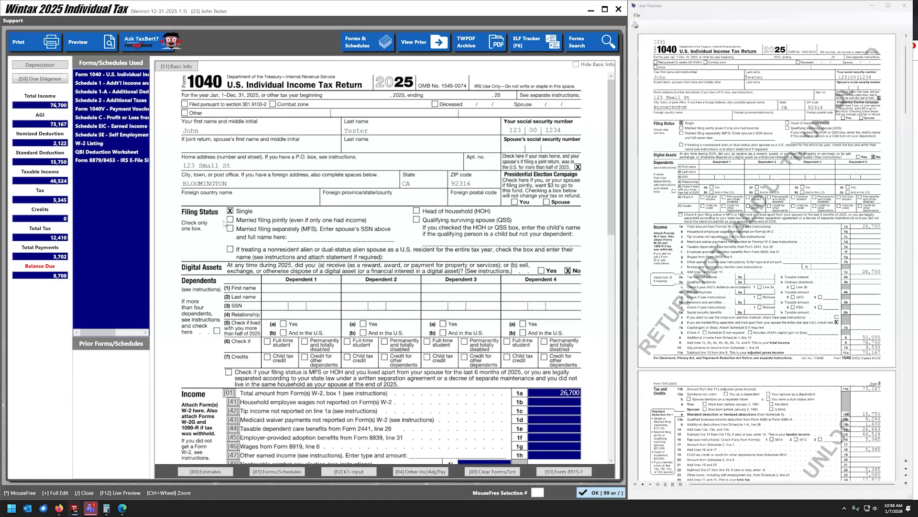
In Electronic Payment, clear the bank name, routing number, account number and payment date.
click(600, 492)
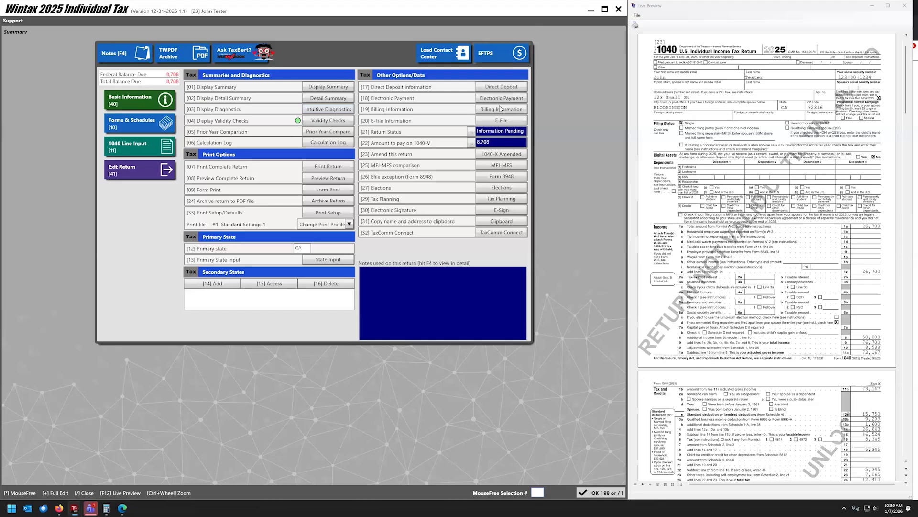
click(483, 102)
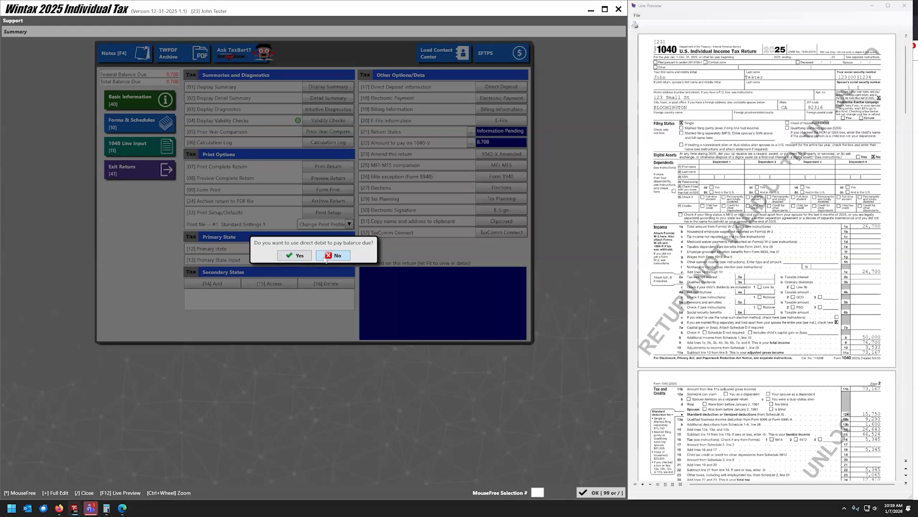
key(Return)
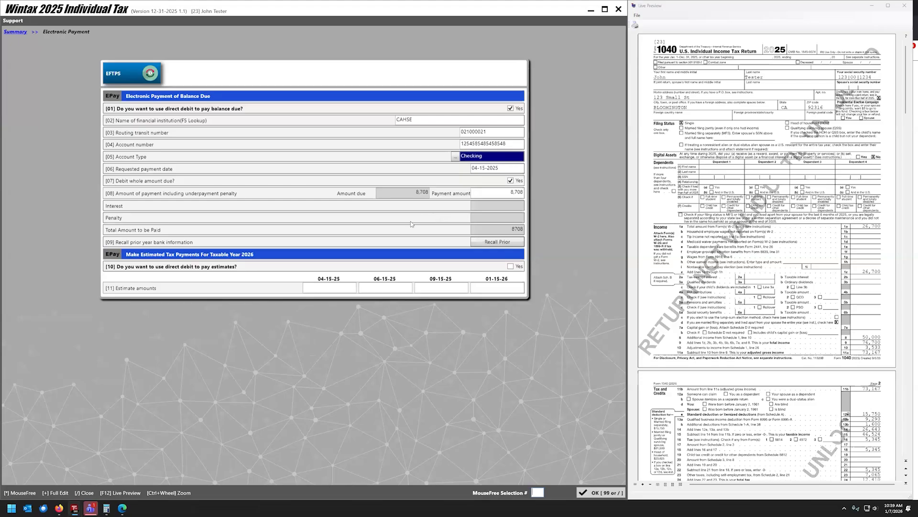
double_click(405, 119)
key(BackSpace)
double_click(492, 132)
key(BackSpace)
double_click(500, 144)
key(BackSpace)
double_click(496, 168)
key(BackSpace)
Uncheck the direct-debit boxes, dismiss the missing-bank warning, and show the $8,708 1040-V amount.
click(510, 180)
click(510, 108)
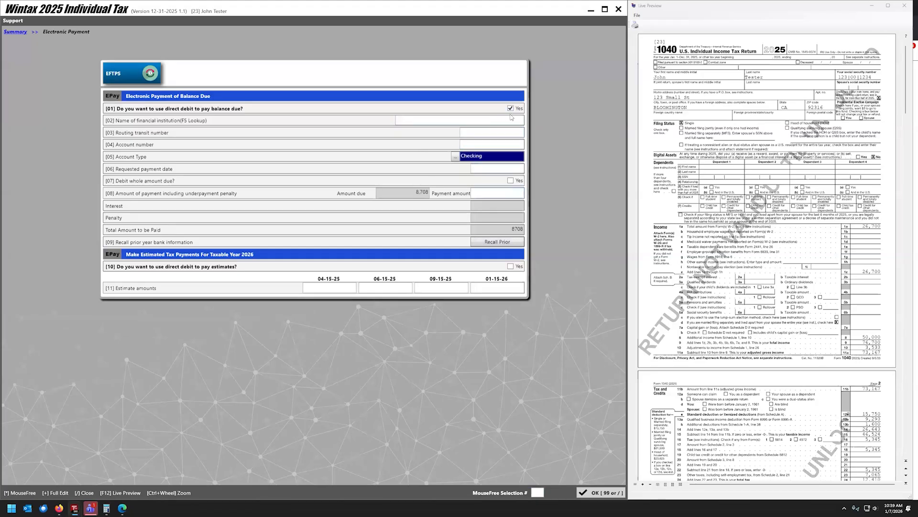
click(602, 492)
click(519, 278)
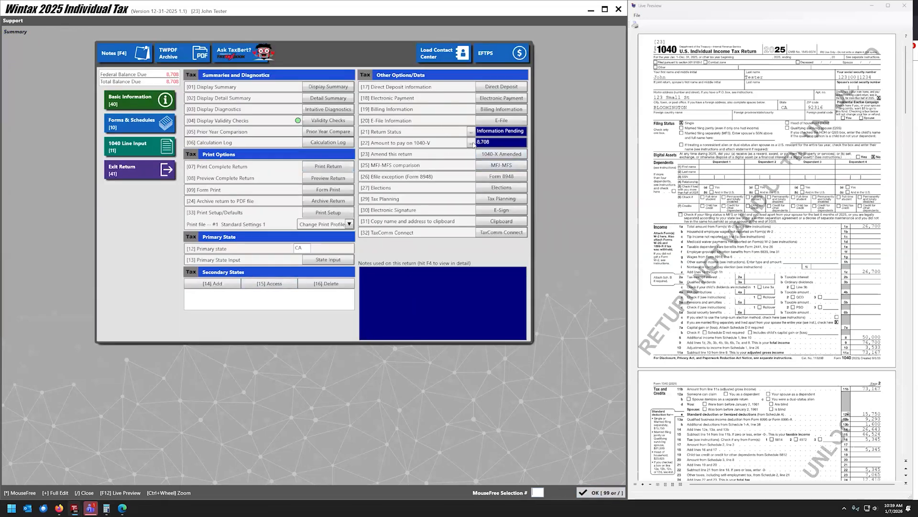
click(471, 142)
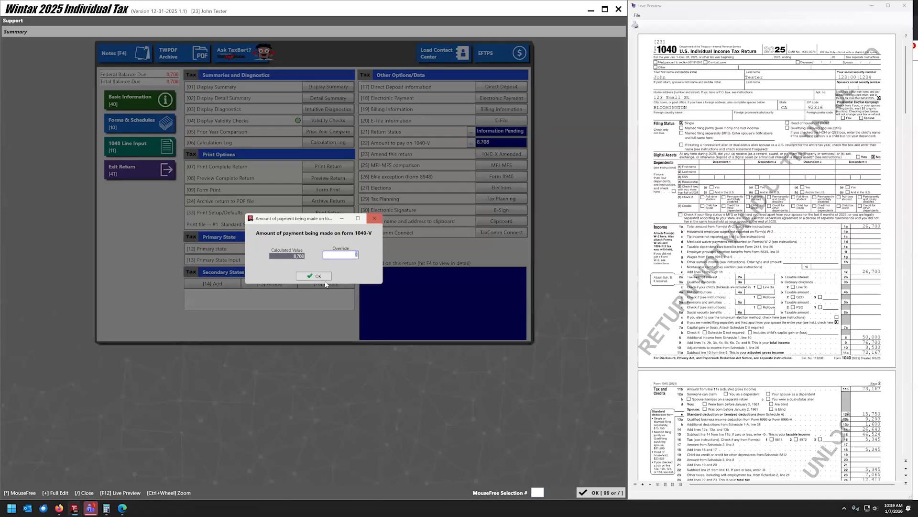
Preview the e-file confirmation while declining direct debit of the balance due.
click(372, 219)
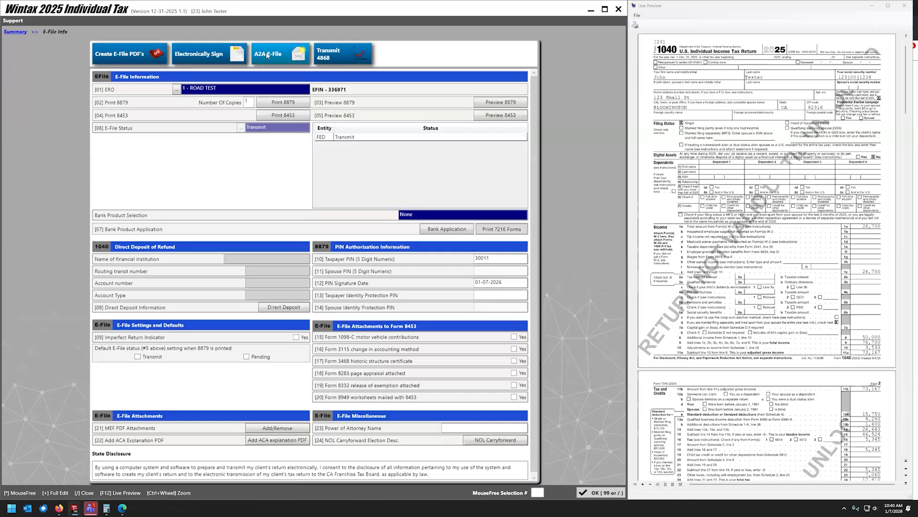
click(271, 55)
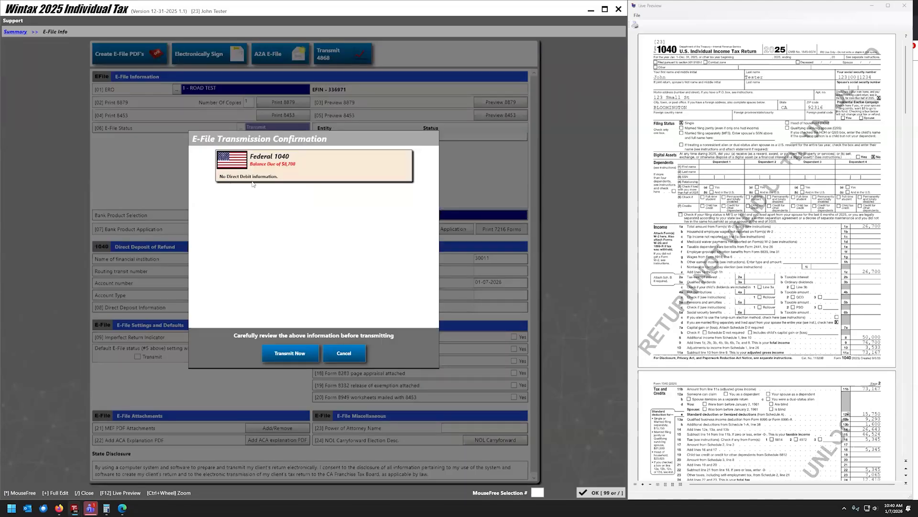
click(343, 359)
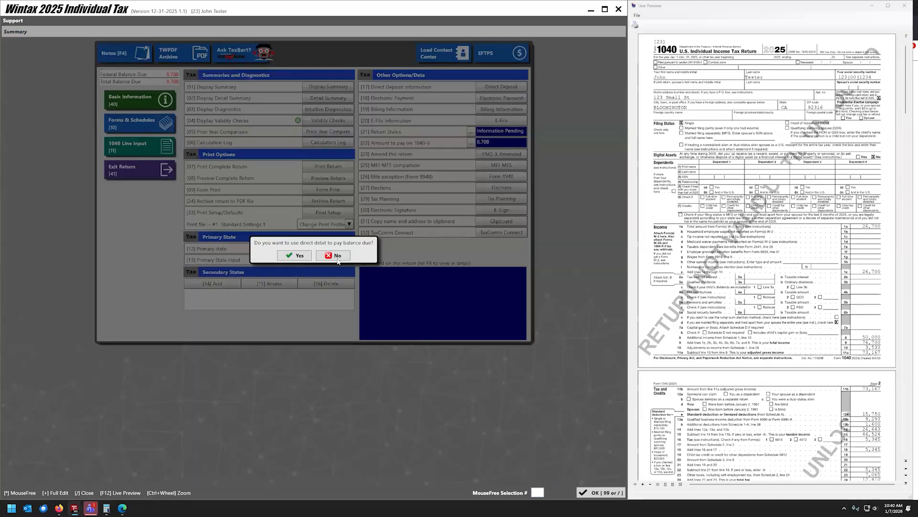
click(336, 256)
click(18, 33)
Turn direct debit back on and compare the e-file confirmation again.
click(501, 98)
click(295, 311)
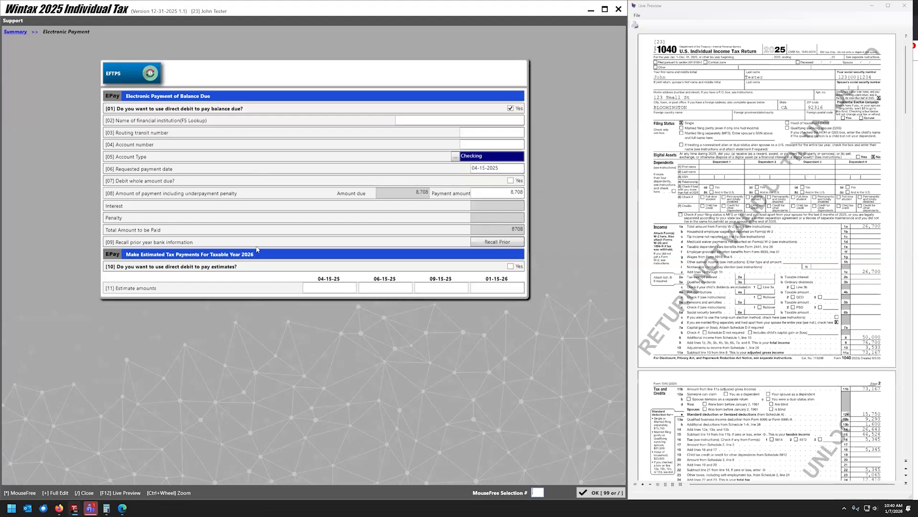
click(14, 33)
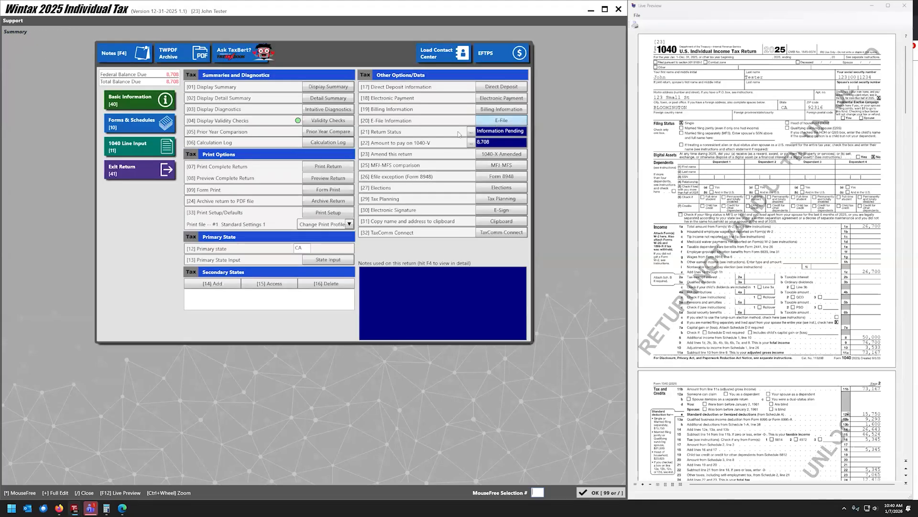
click(501, 120)
click(280, 53)
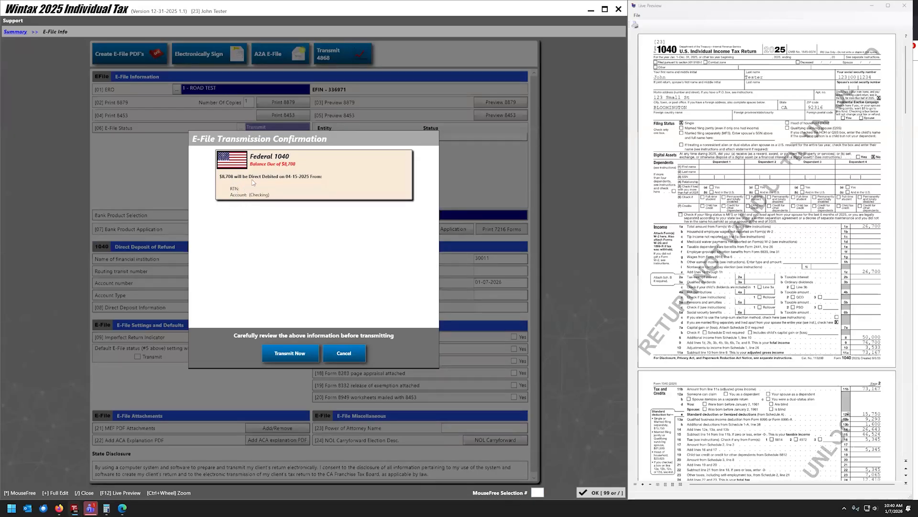
click(357, 358)
key(slash)
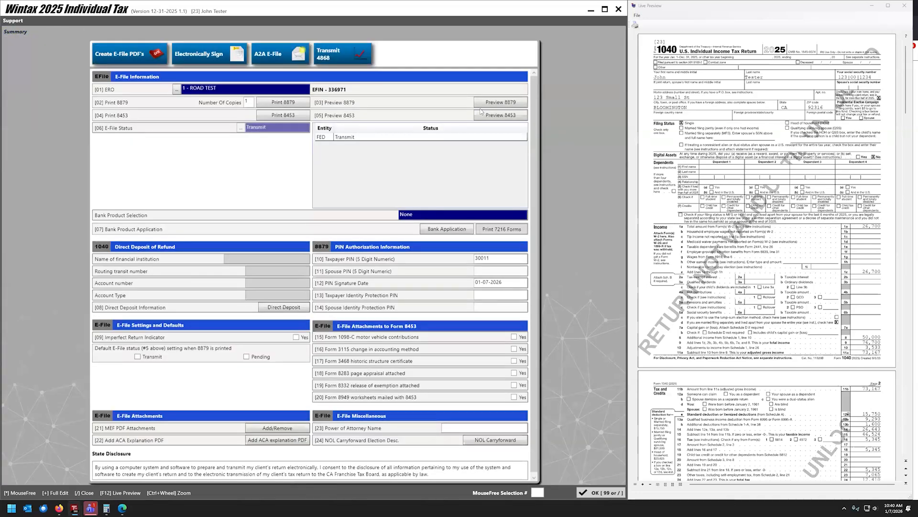
Switch direct debit off and delete the payment amount.
click(500, 100)
click(510, 108)
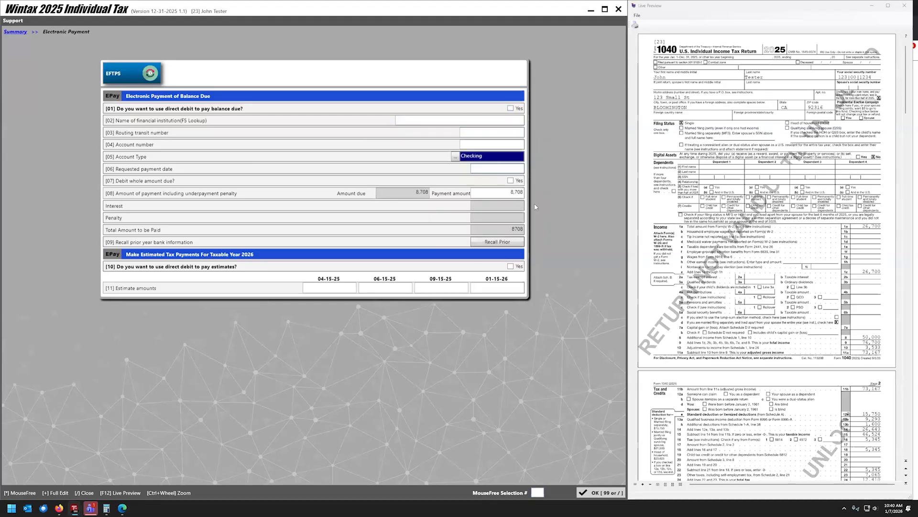
key(Delete)
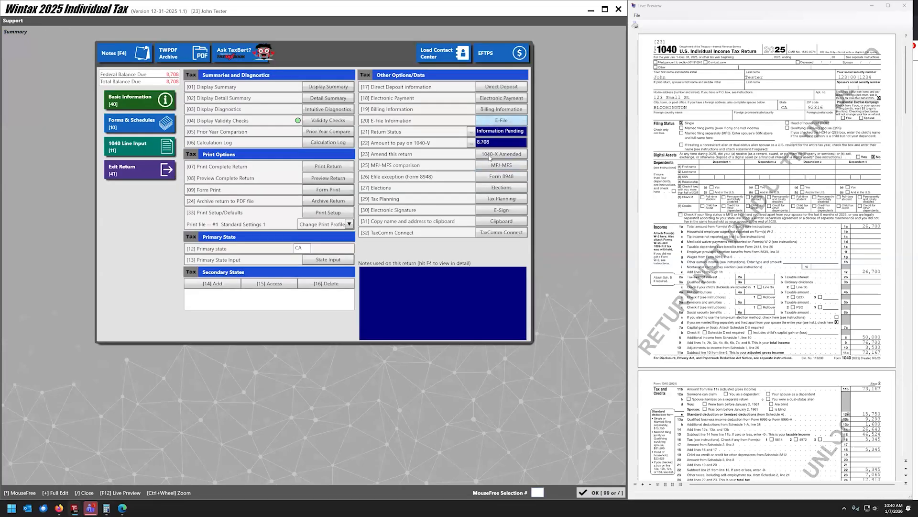
Confirm the e-file page shows no direct debit, then go to Forms & Schedules.
click(487, 121)
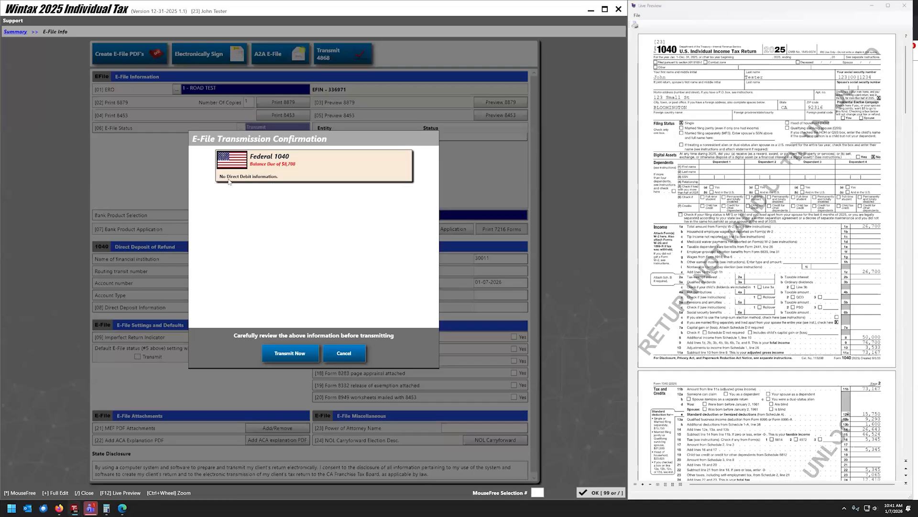
click(344, 352)
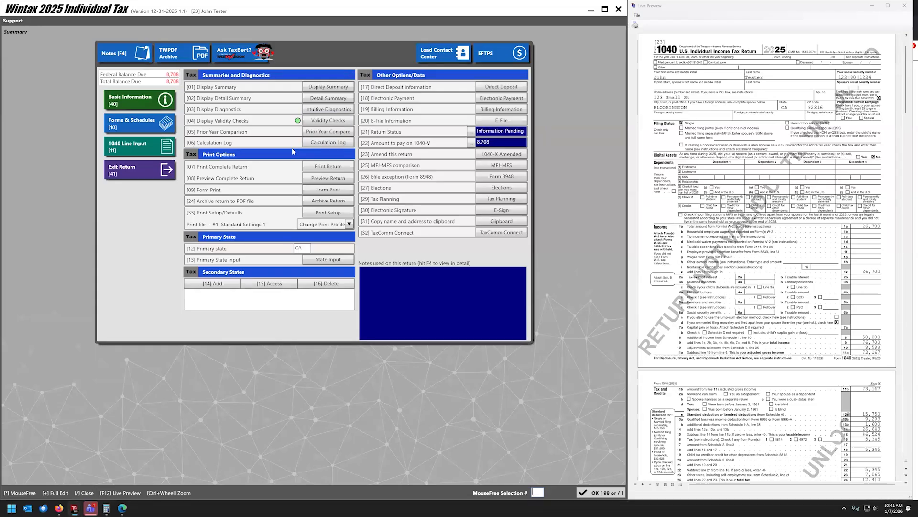
click(174, 122)
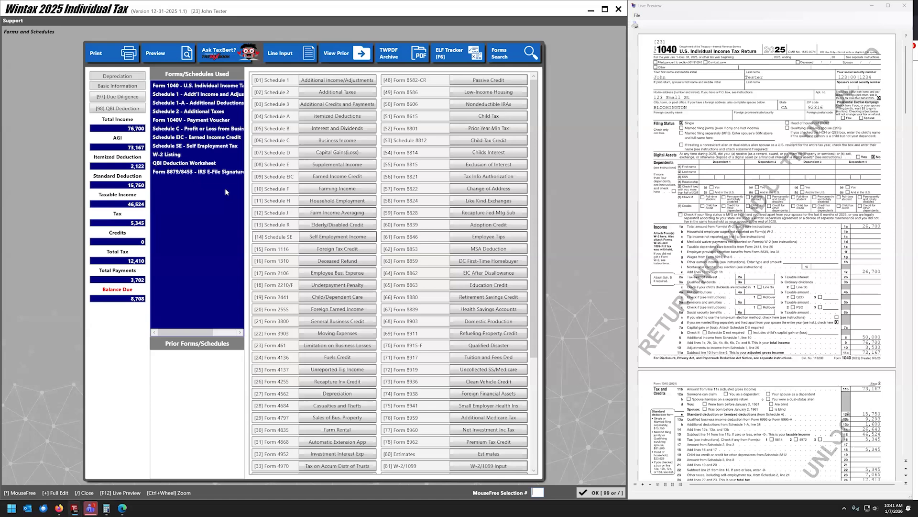
Remove the taxpayer's Schedule C business row, leaving $938 tax and a $2,764 refund.
click(167, 129)
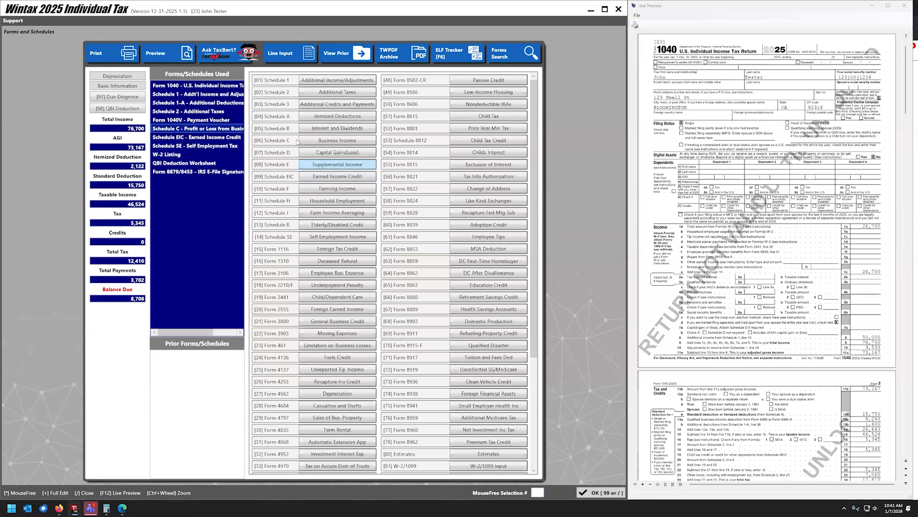
click(337, 140)
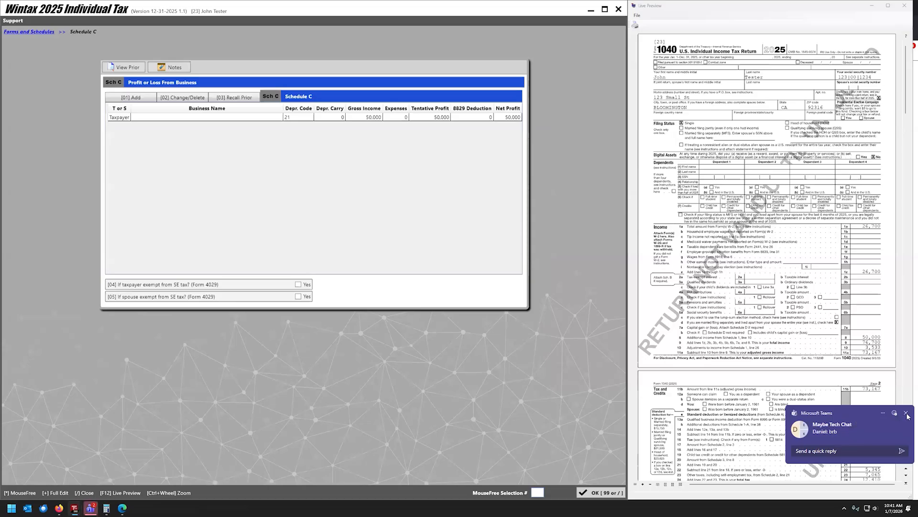
click(178, 119)
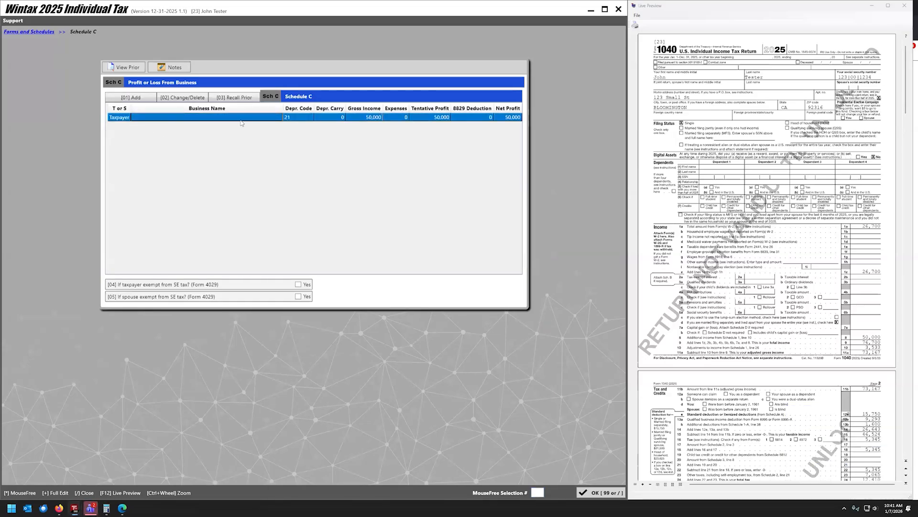
key(Delete)
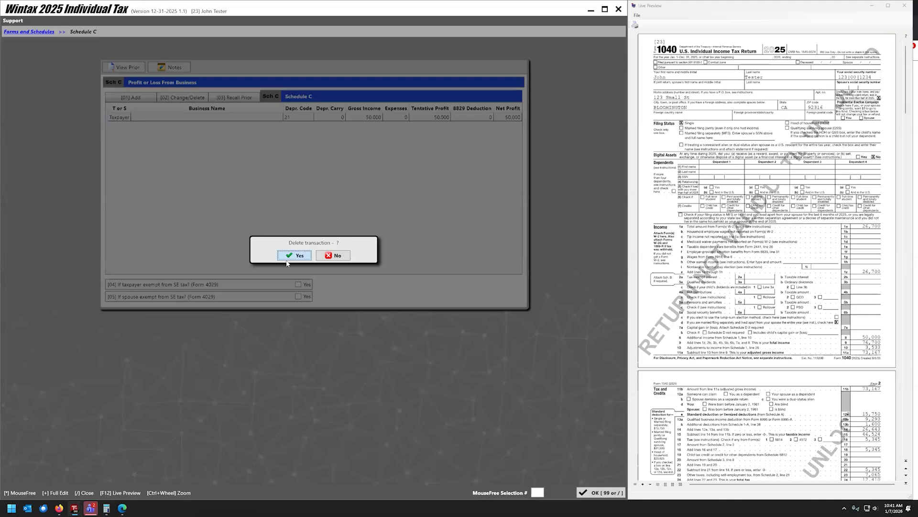
click(293, 254)
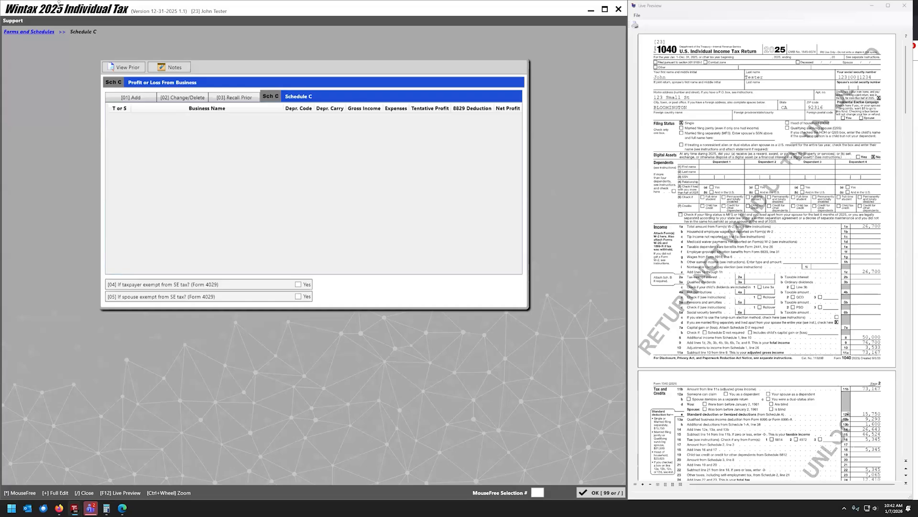
click(31, 34)
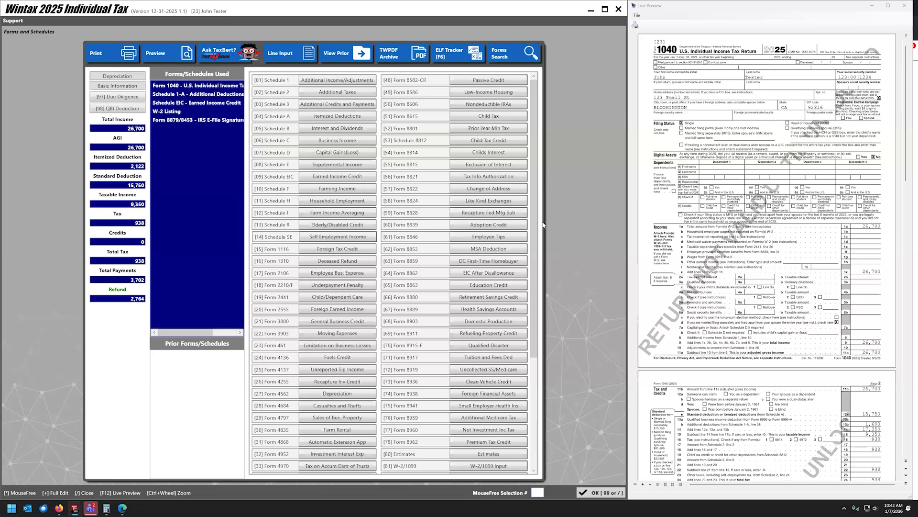
Review the 1040 Line Input entries, then bring up the Forms & Schedules grid of forms in use.
drag(534, 216, 533, 335)
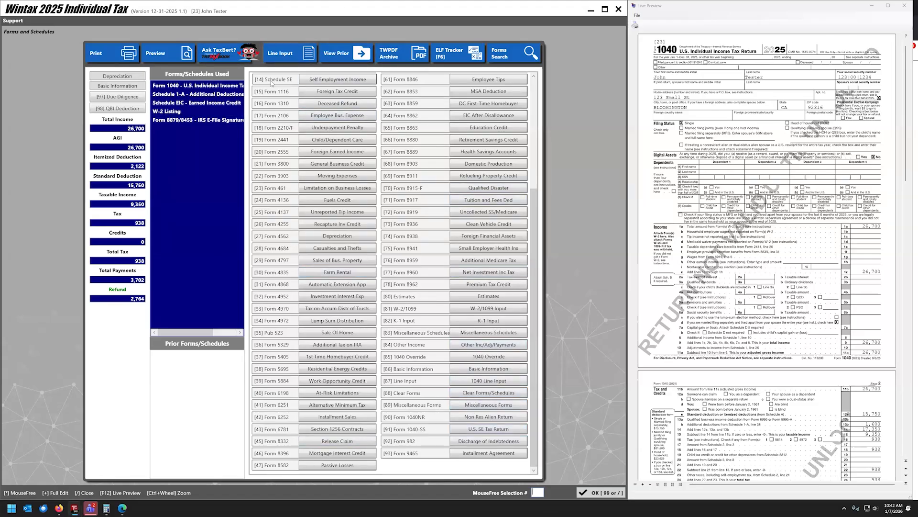
click(280, 50)
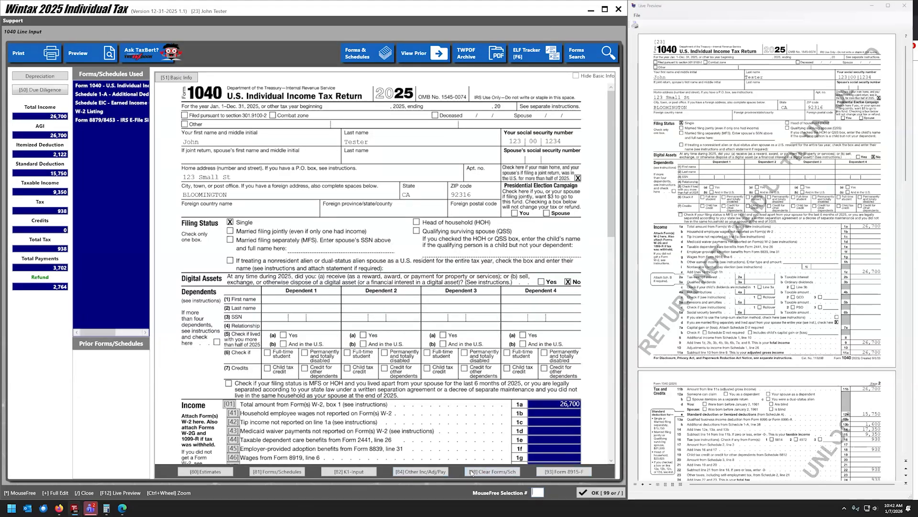
scroll(237, 359, down, 2)
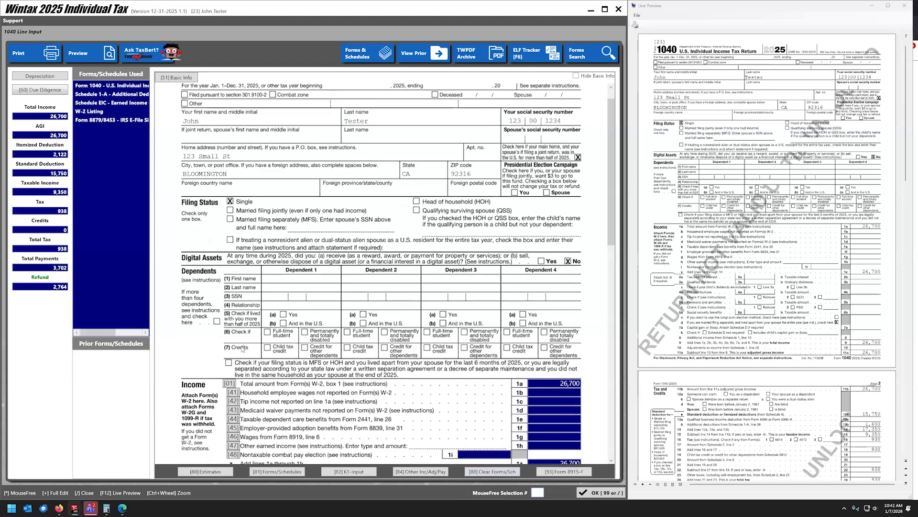
scroll(236, 388, down, 3)
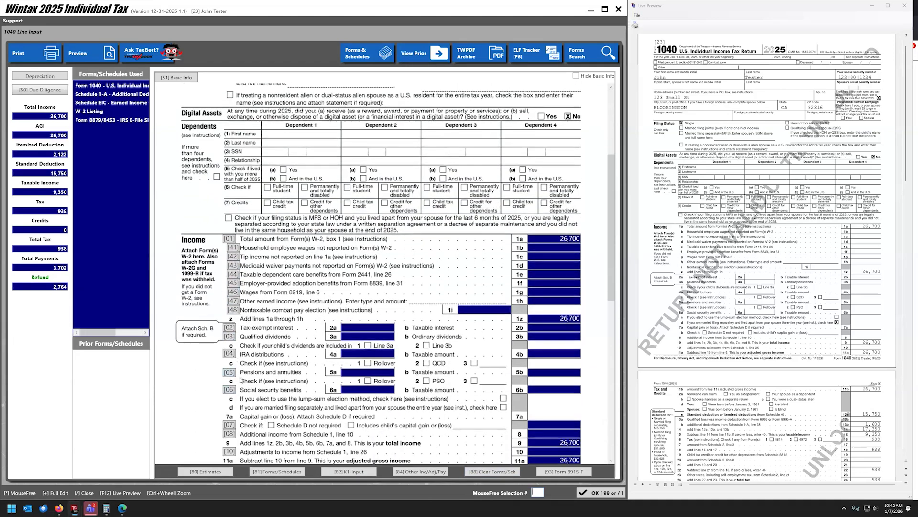
scroll(246, 236, up, 3)
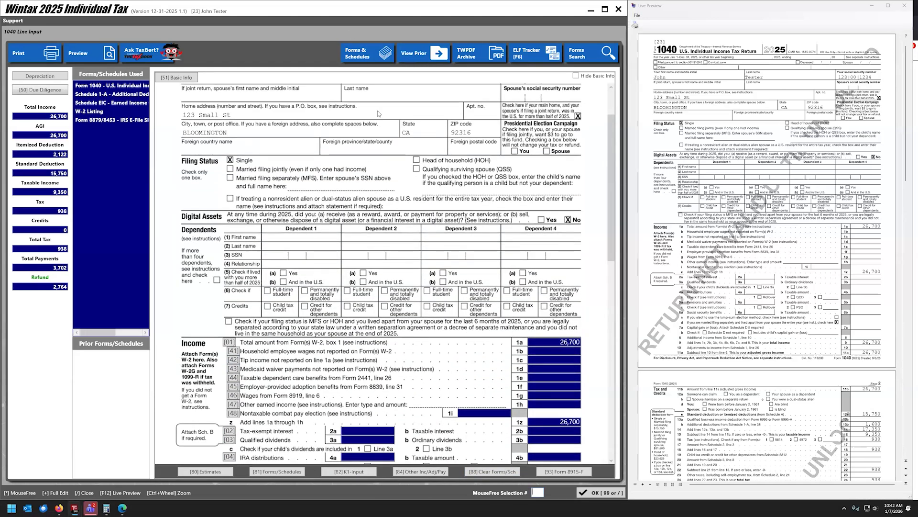
click(282, 471)
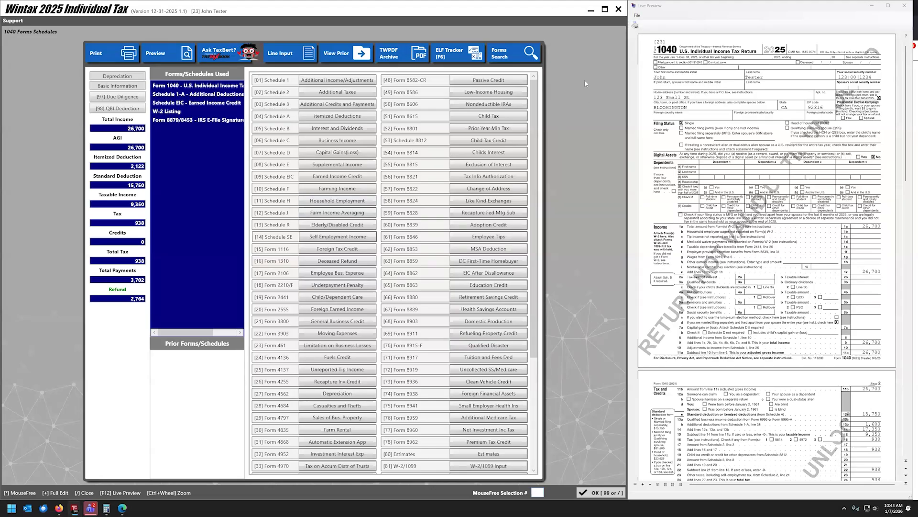
Clear Schedule EIC via Clear Forms (option 8) and close back to the summary showing a $2,764 refund.
text(8)
key(Return)
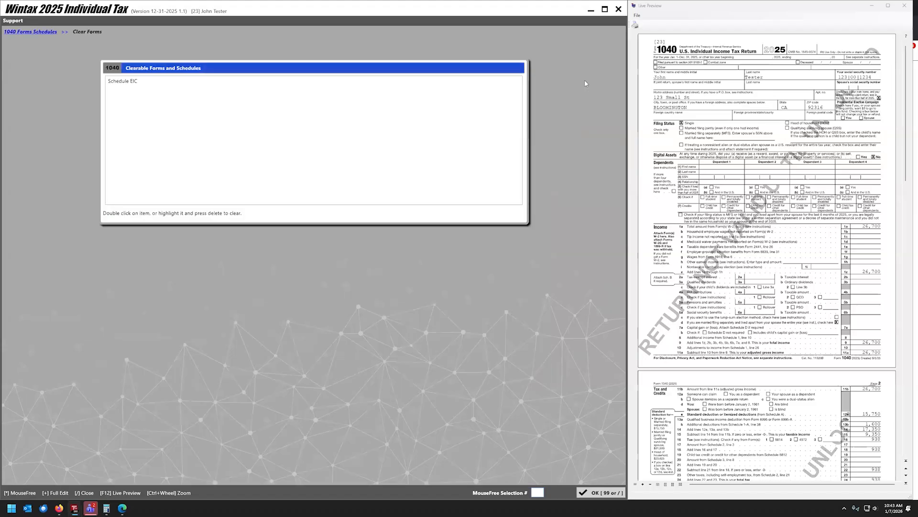
double_click(176, 81)
click(38, 32)
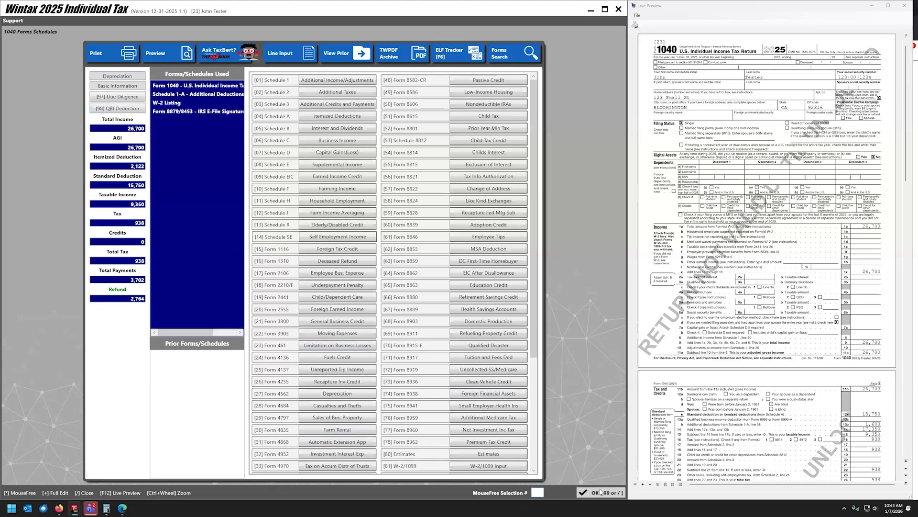
key(slash)
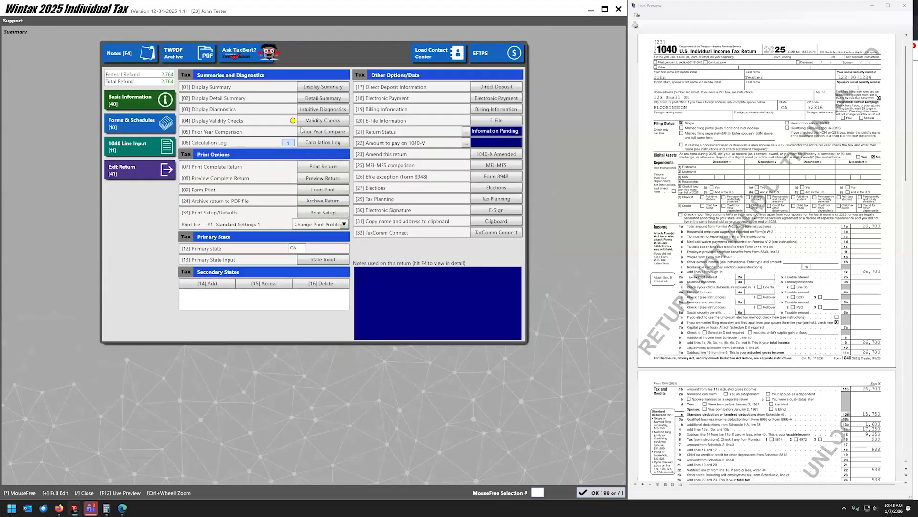
Run validity checks, then set up refund direct deposit with a bank picked from the routing lookup.
click(324, 121)
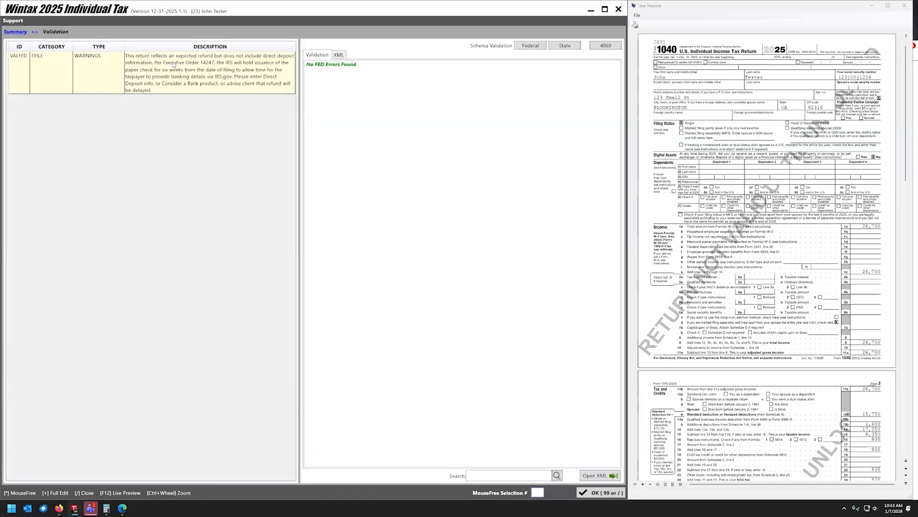
click(15, 32)
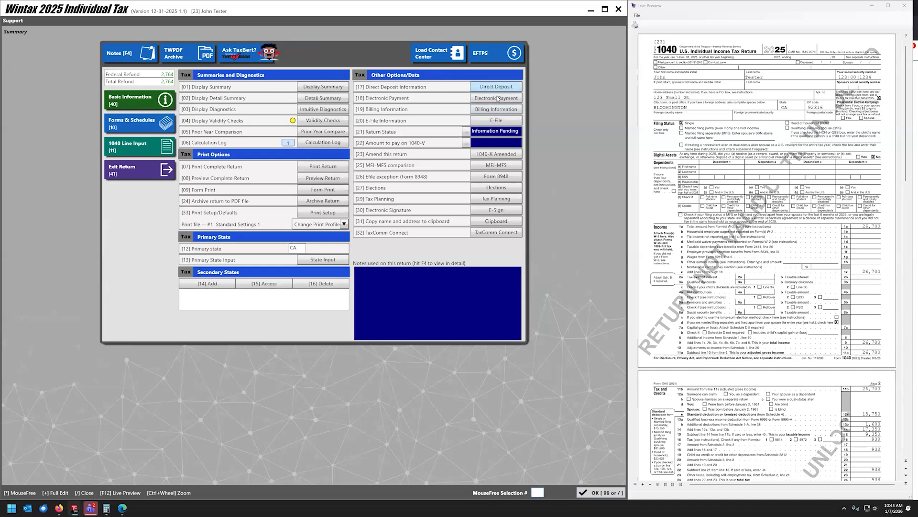
click(496, 87)
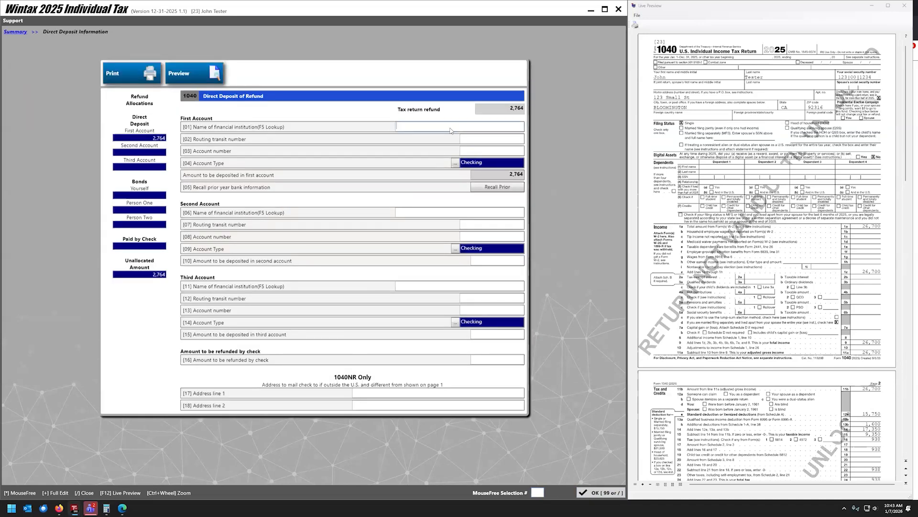
key(F5)
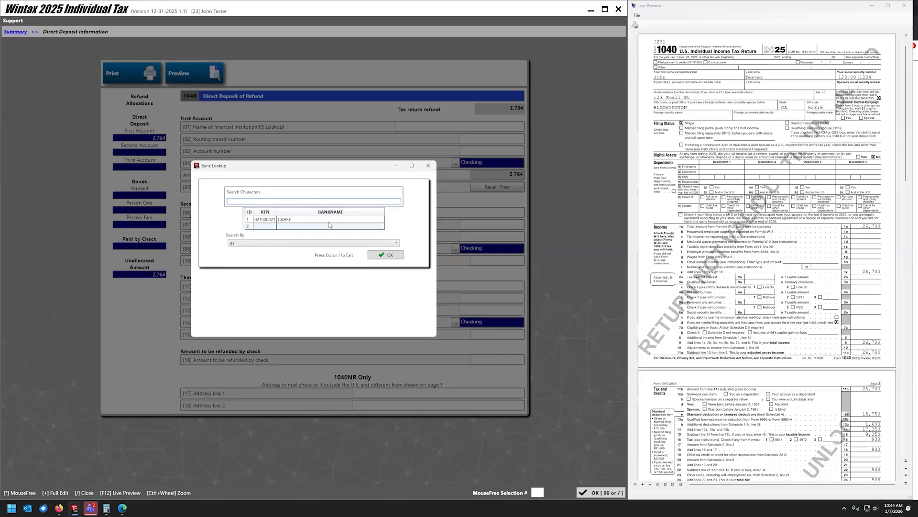
double_click(297, 220)
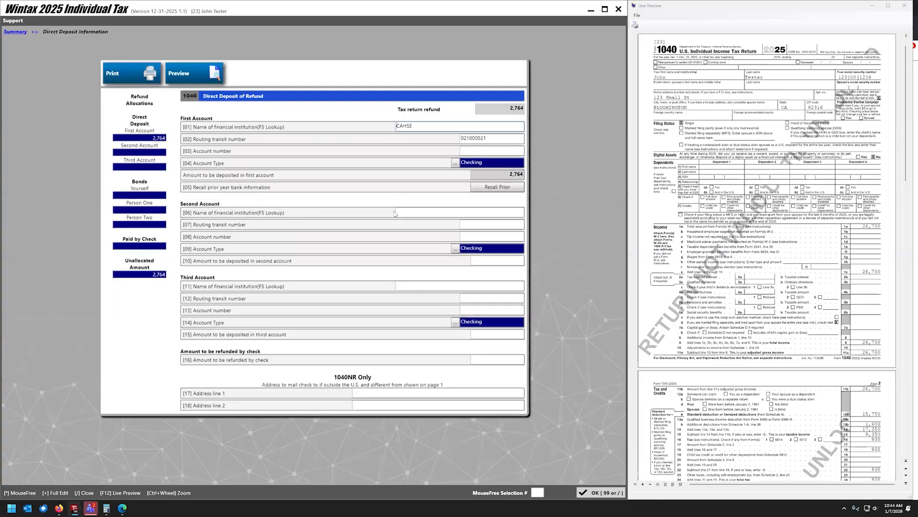
Correct the bank name to CHASE, enter the checking account number, and save the deposit details.
double_click(417, 131)
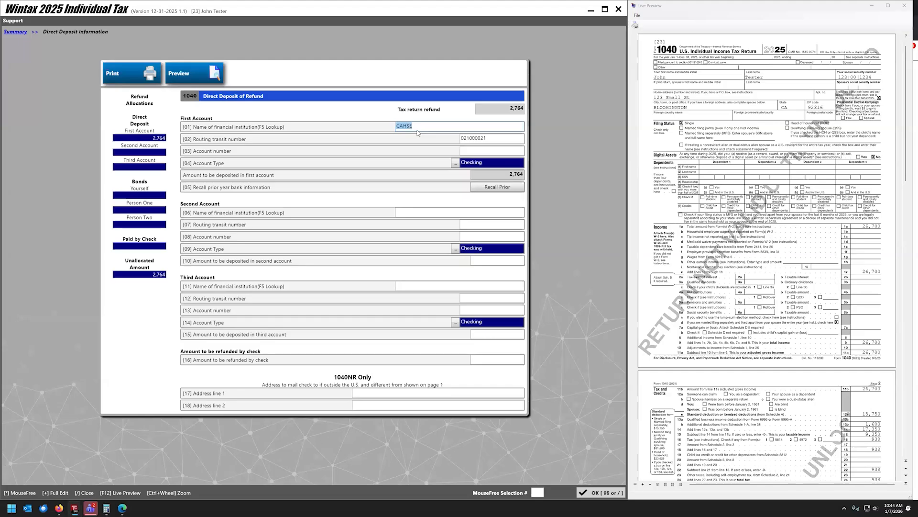
text(CHASE)
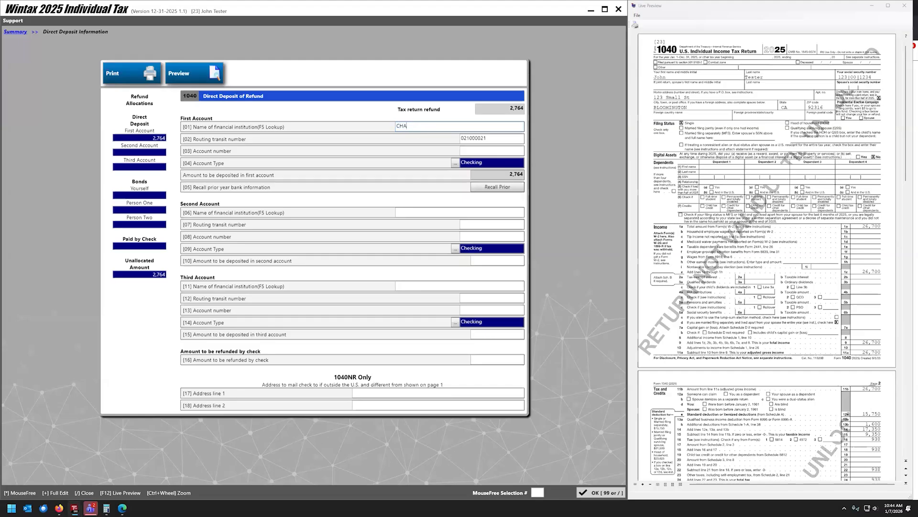
click(493, 152)
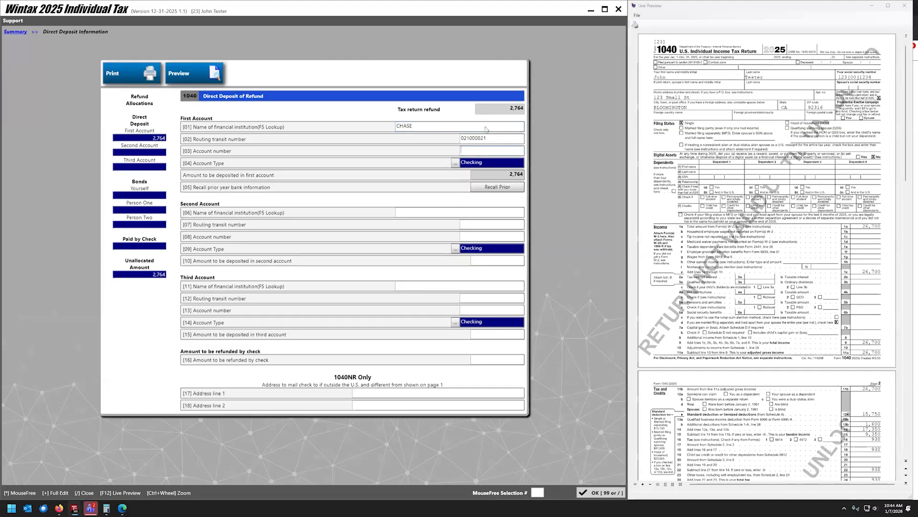
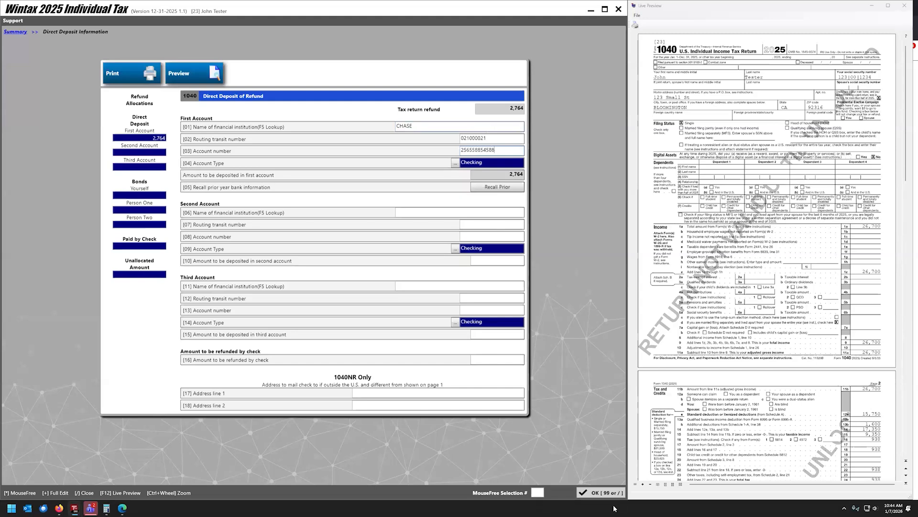
click(600, 493)
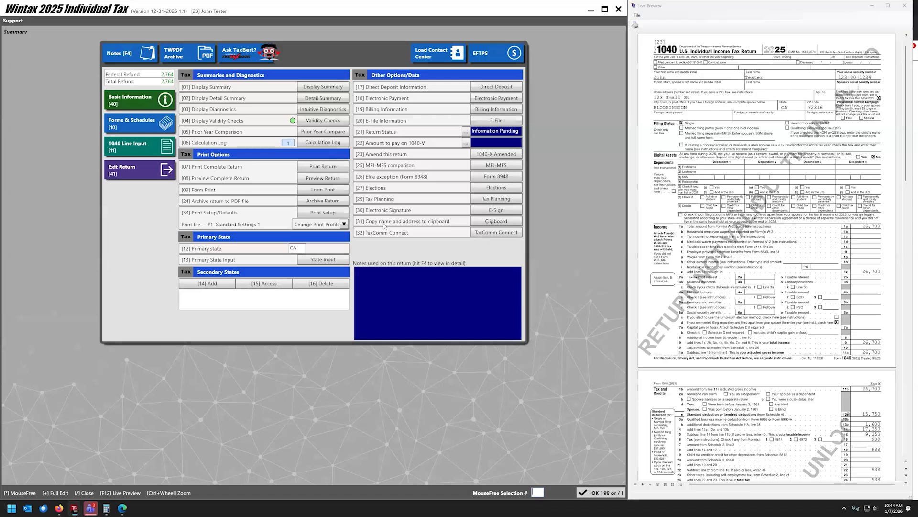
Start a new W-2 in the W-2 Listing with BIG Company chosen as employer from the lookup.
click(142, 133)
double_click(166, 102)
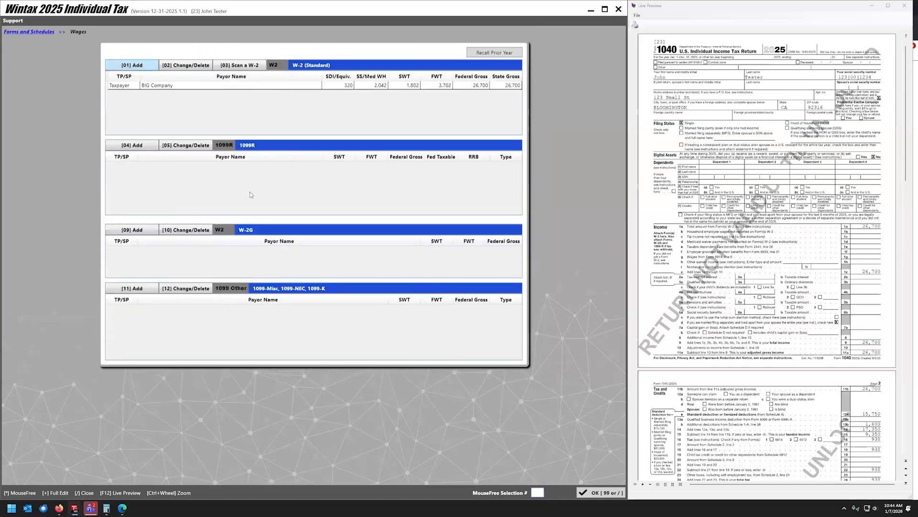
key(Return)
key(F5)
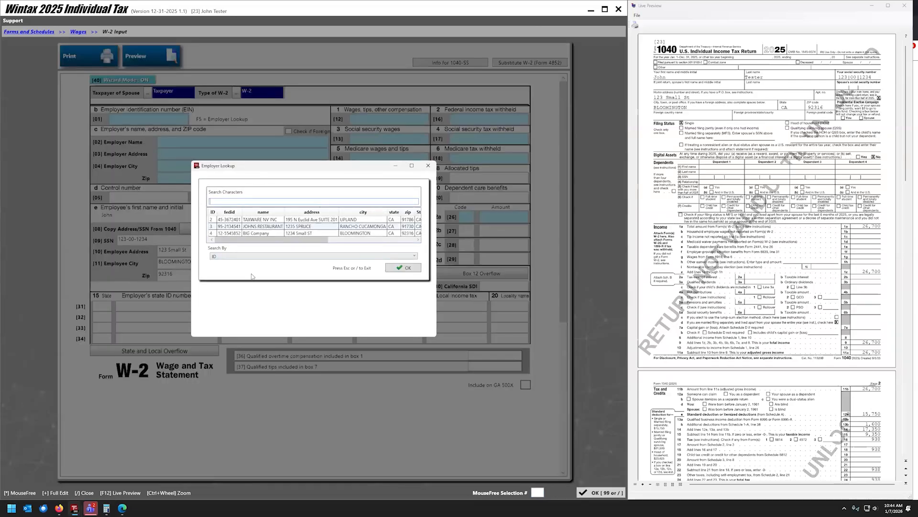
click(428, 166)
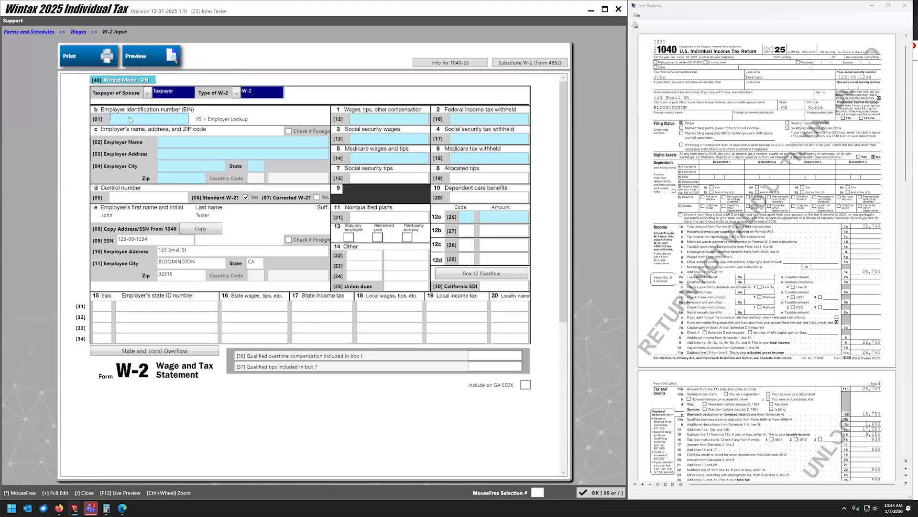
key(F5)
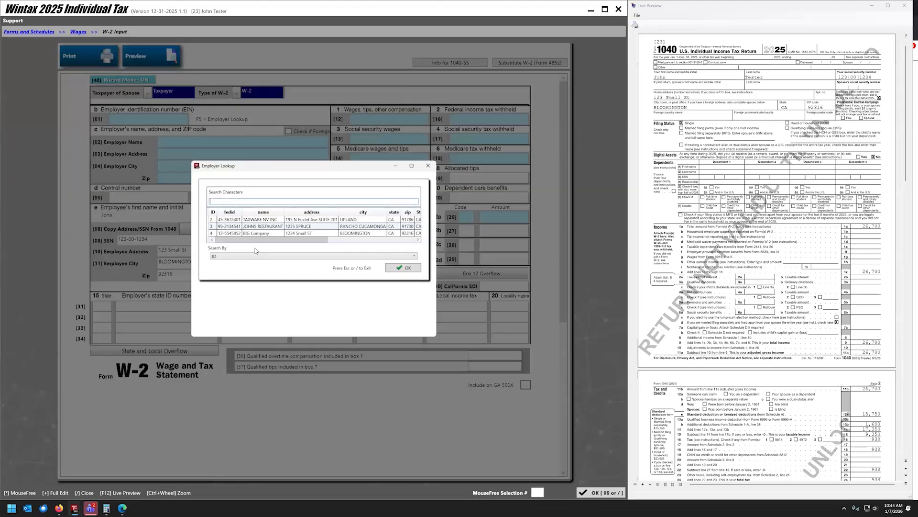
double_click(252, 235)
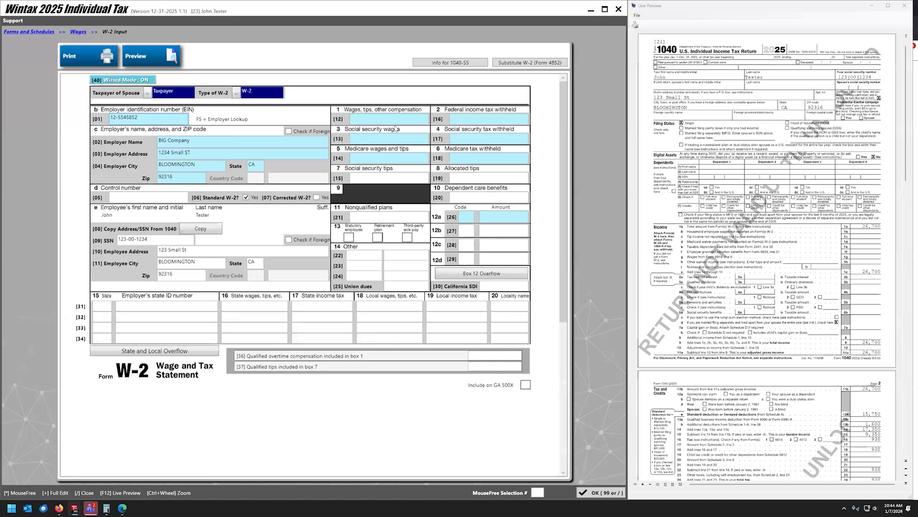
Enter box 1 wages of 55,000 and box 2 federal withholding of 5,000, and save the W-2.
text(55.000)
key(Tab)
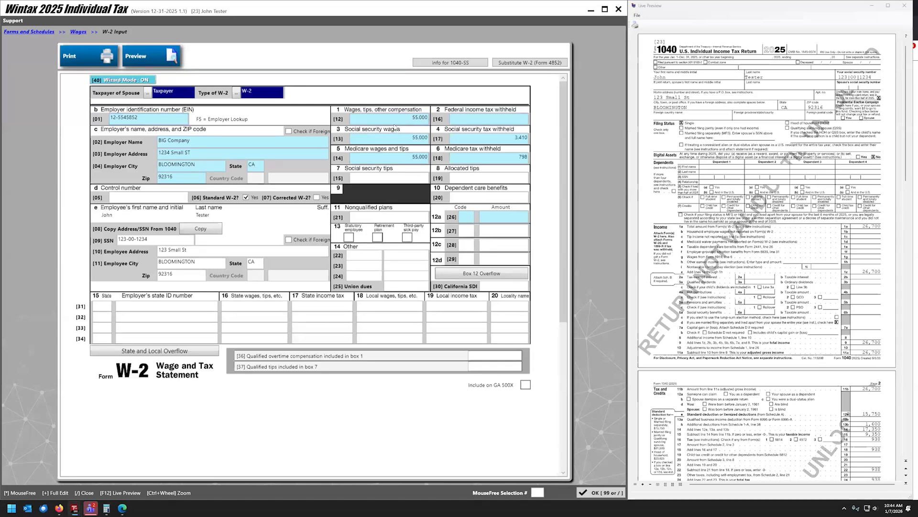
text(5000)
click(585, 495)
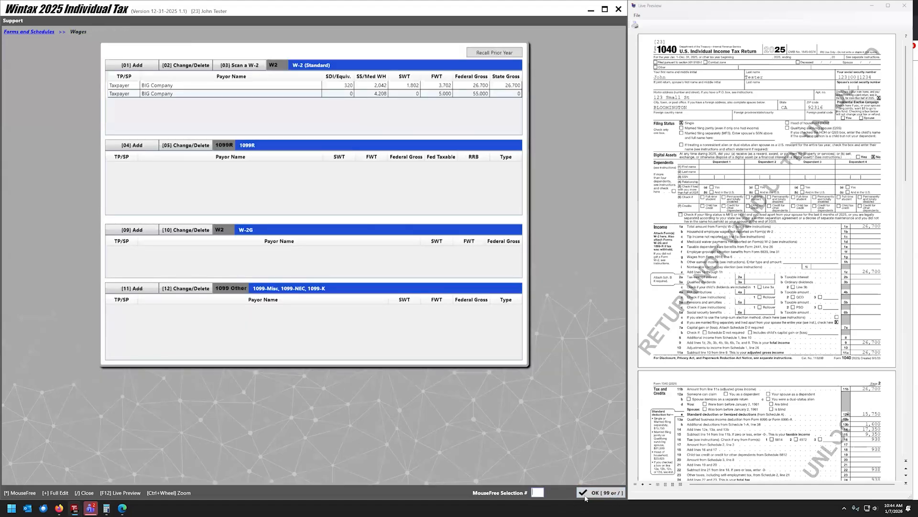
Delete the second BIG Company W-2 from the W-2 Listing and close the Wages screen.
key(slash)
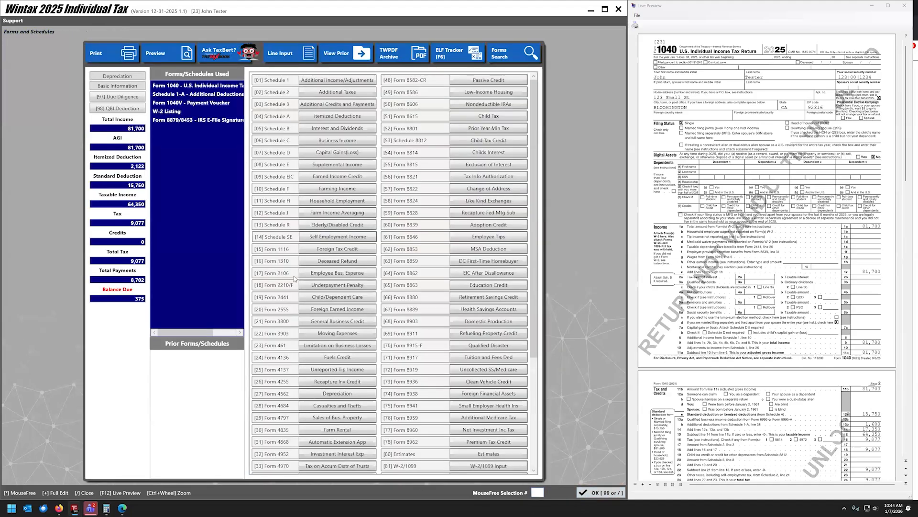
double_click(171, 113)
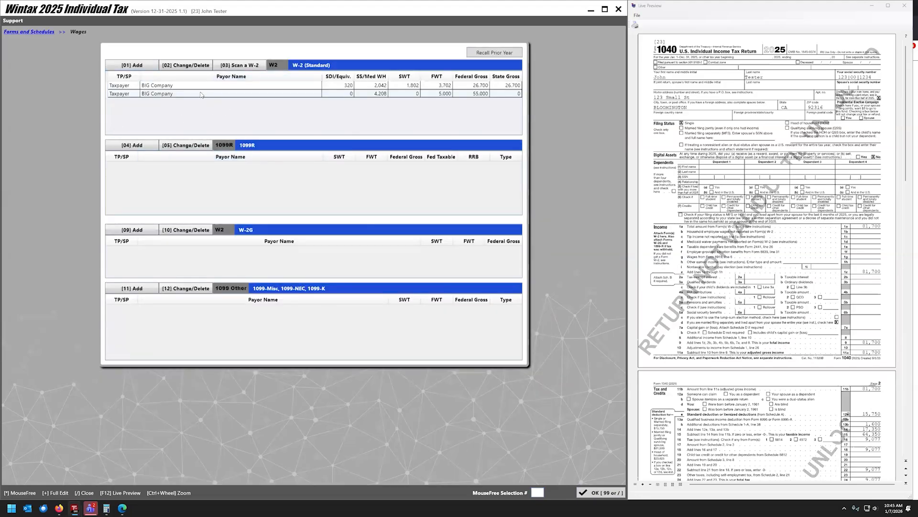
click(200, 94)
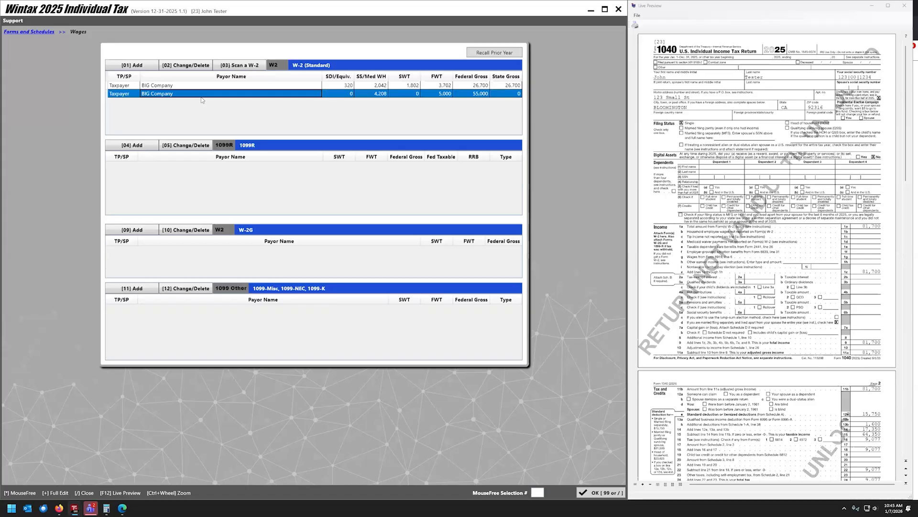
key(Delete)
click(299, 255)
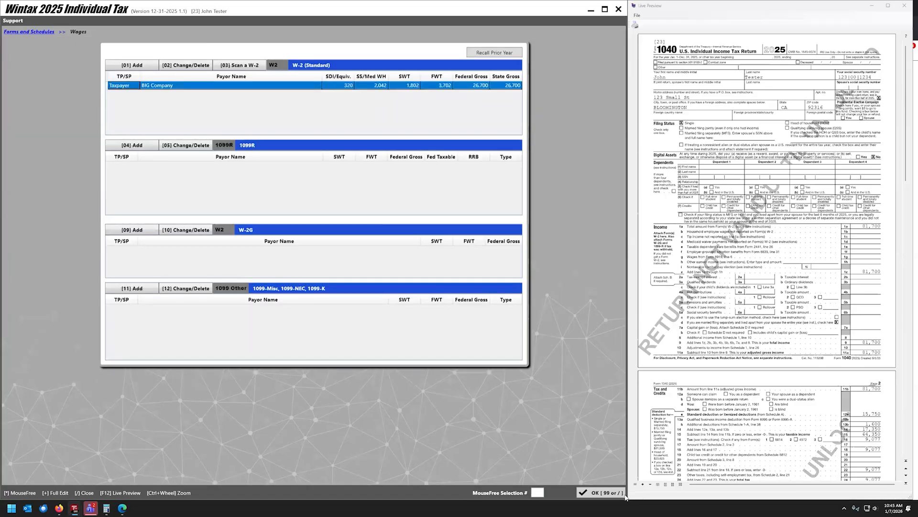
click(600, 492)
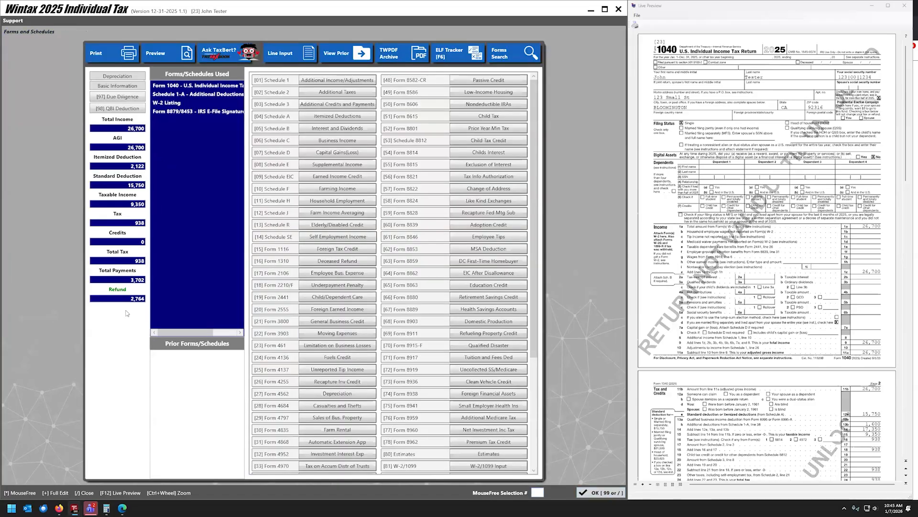
Close Forms and Schedules to get back to the summary showing a $2,764 total refund.
click(598, 487)
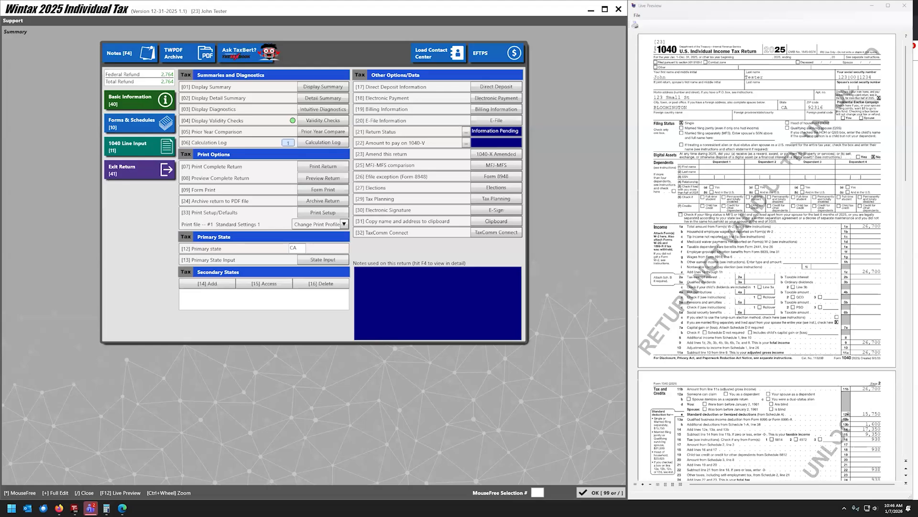
Exit the return and open the Bank RTN database under Misc Features > Edit Lookup Records.
click(120, 171)
click(374, 307)
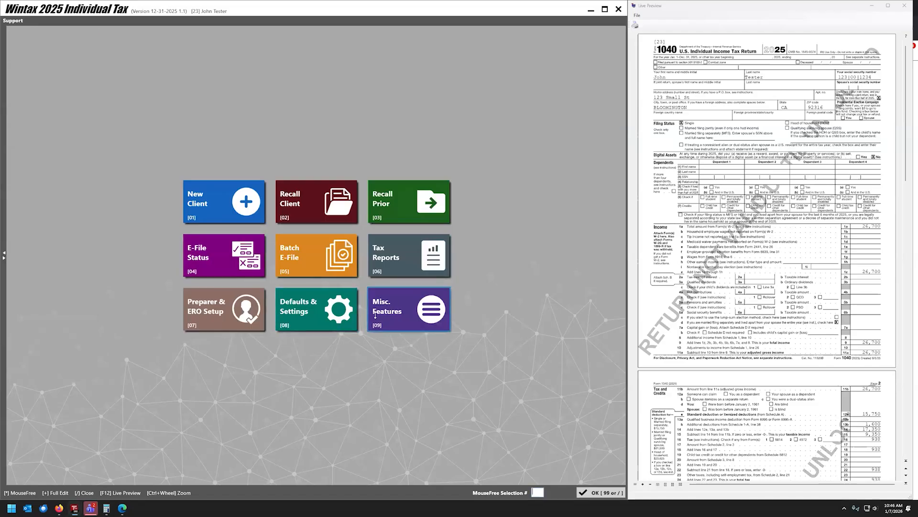
scroll(395, 351, down, 2)
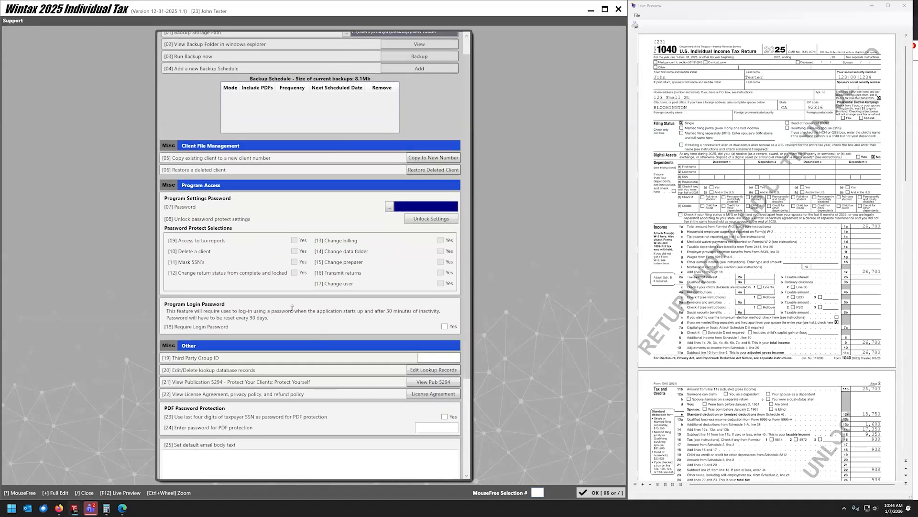
click(395, 351)
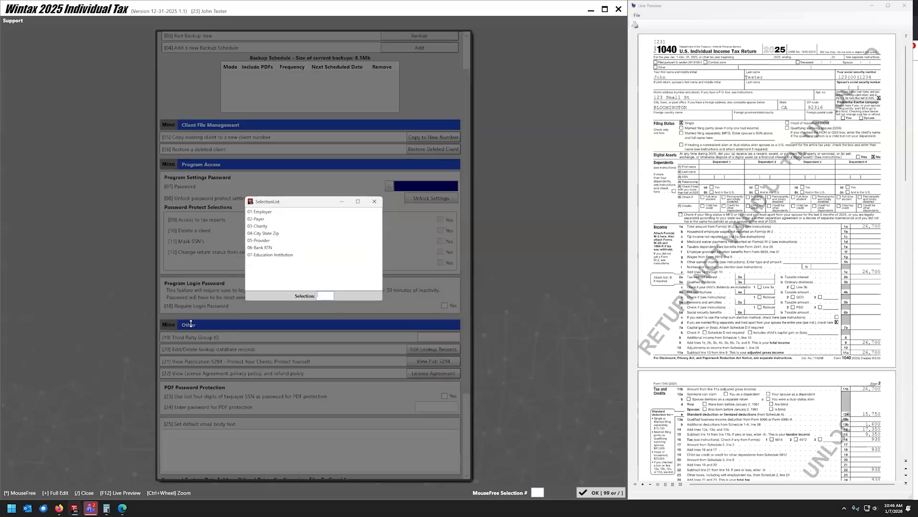
double_click(268, 248)
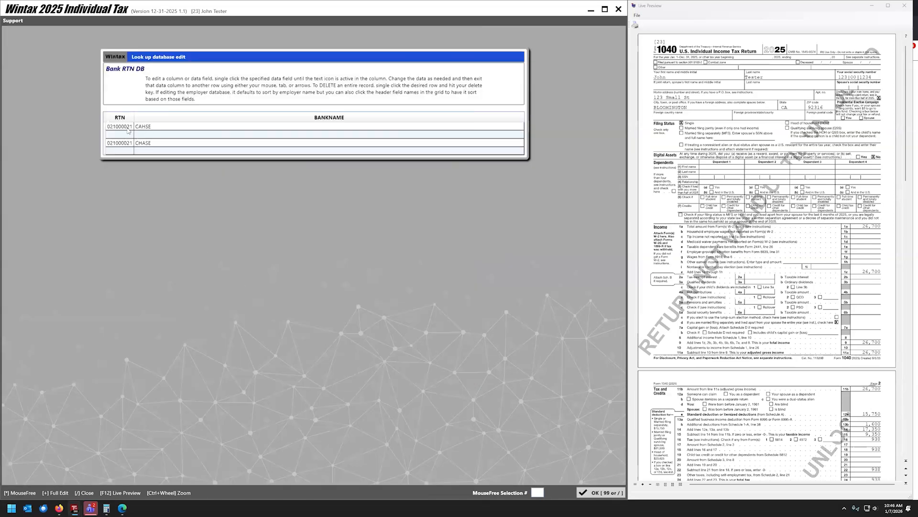
Delete the misspelled CAHSE bank record, keep CHASE, and close back to the main menu.
click(132, 126)
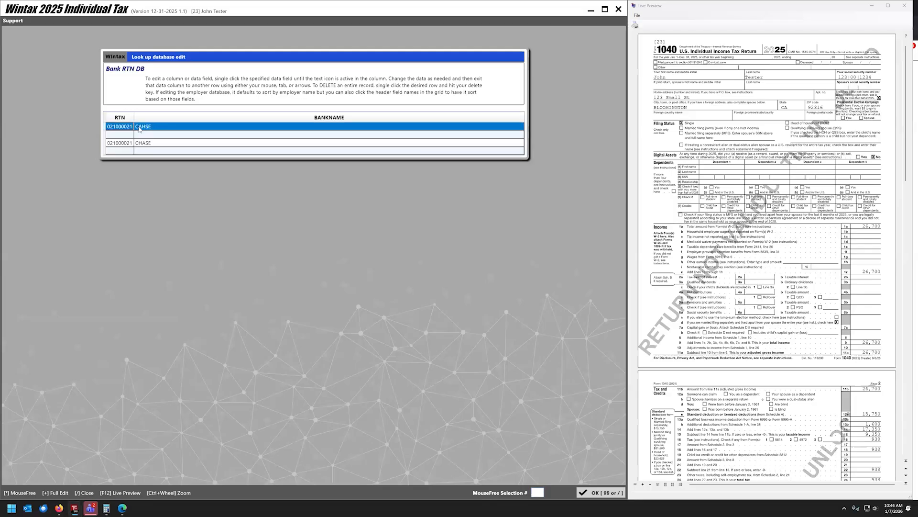
key(Delete)
click(279, 258)
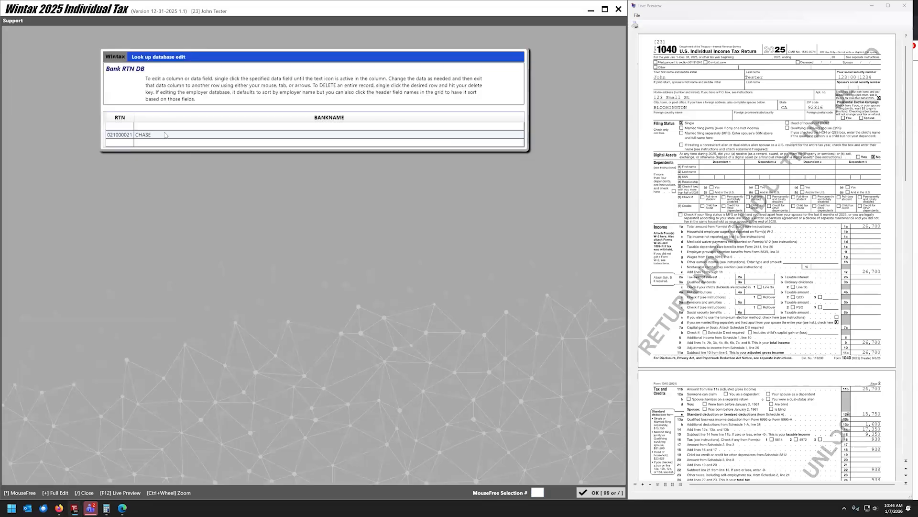
key(Delete)
click(295, 256)
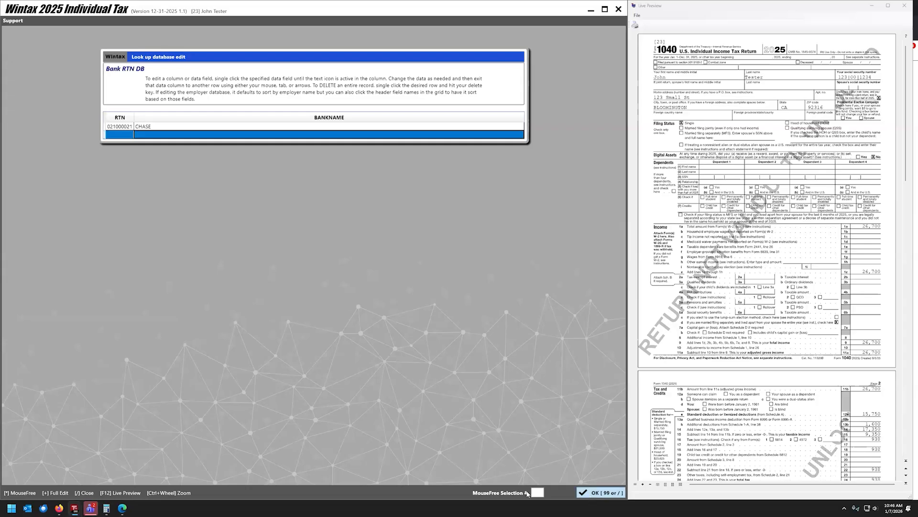
click(589, 495)
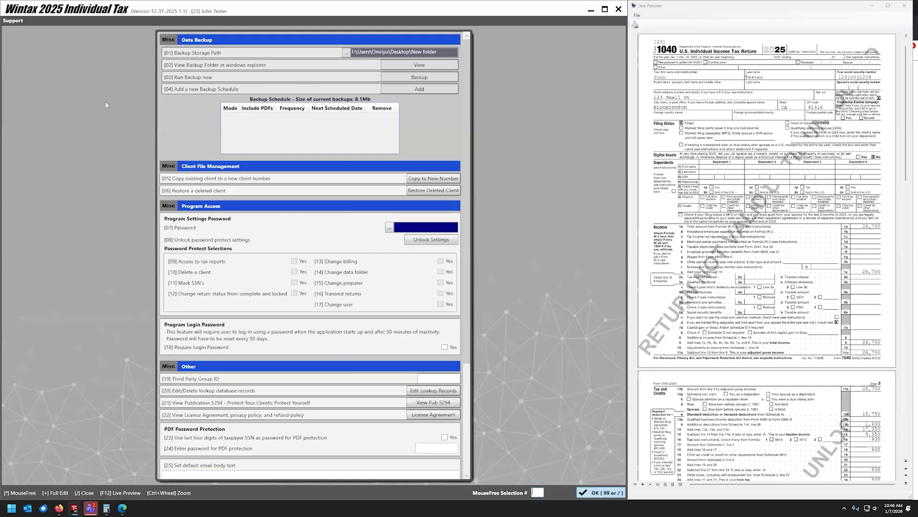
click(607, 493)
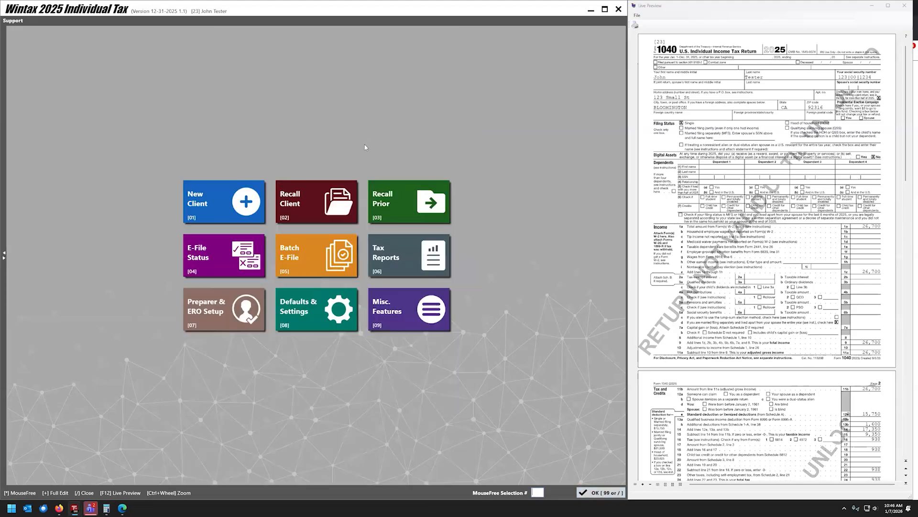
Recall the test client's return and change the birth year from 1984 to 1955.
click(280, 197)
click(191, 125)
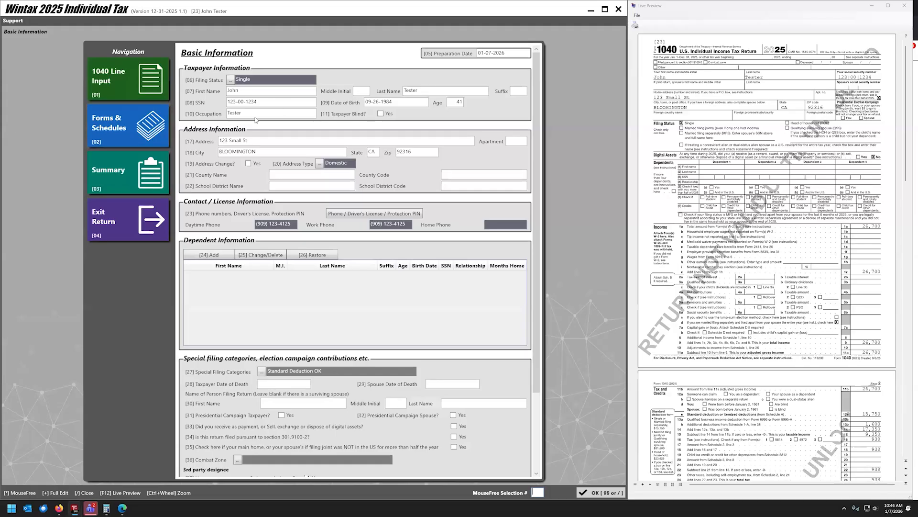
click(388, 102)
drag(391, 102, 387, 101)
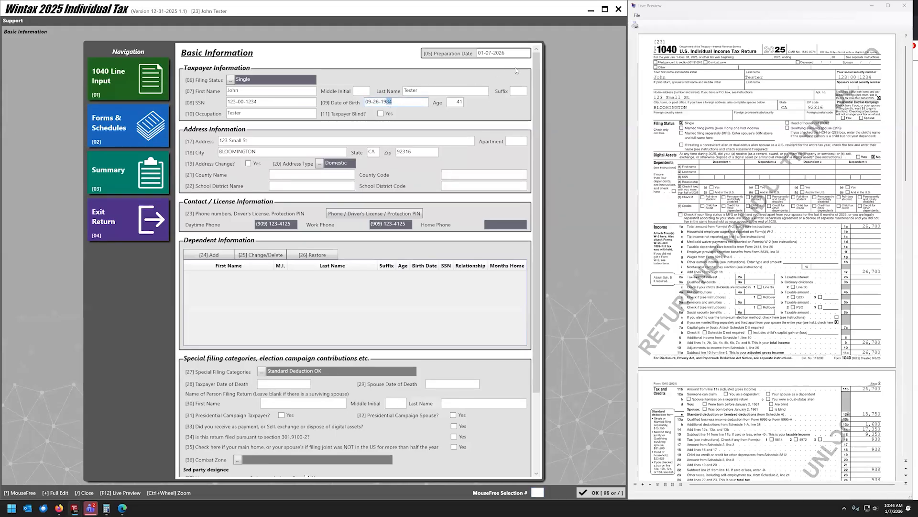
text(55)
Recalculate the taxpayer's age to 70 and continue to the 1040 Line Input screen.
scroll(818, 429, down, 10)
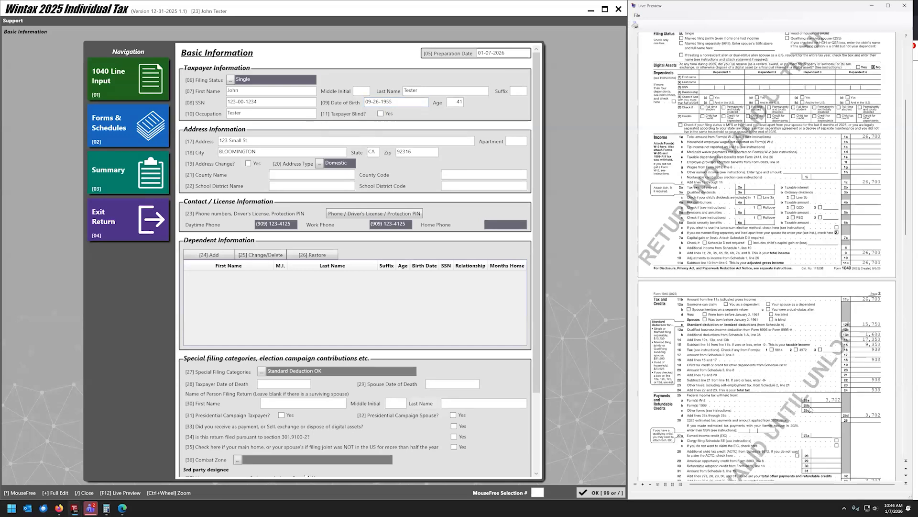
scroll(807, 409, down, 5)
scroll(798, 406, down, 5)
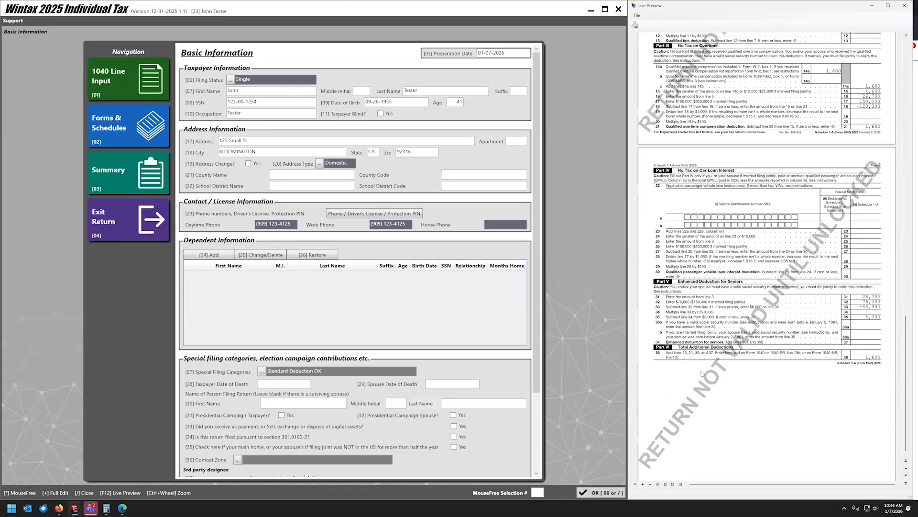
scroll(841, 359, up, 10)
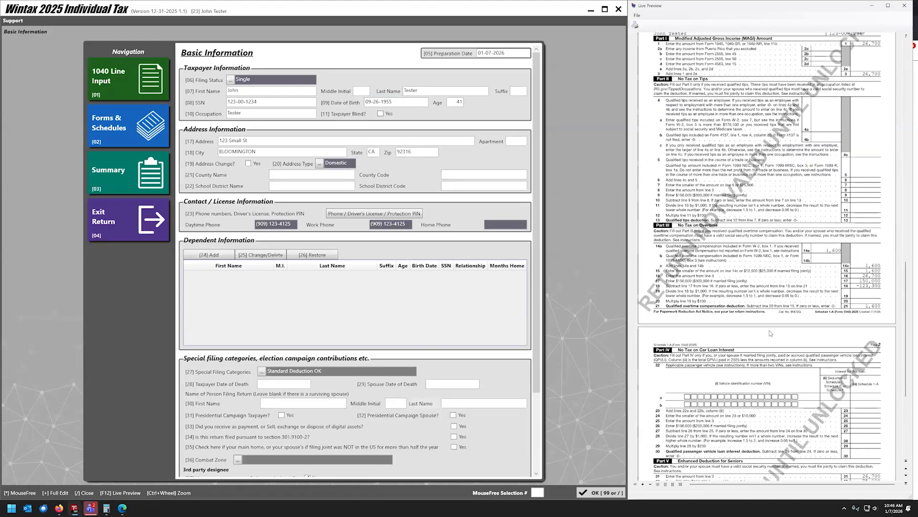
scroll(770, 334, up, 5)
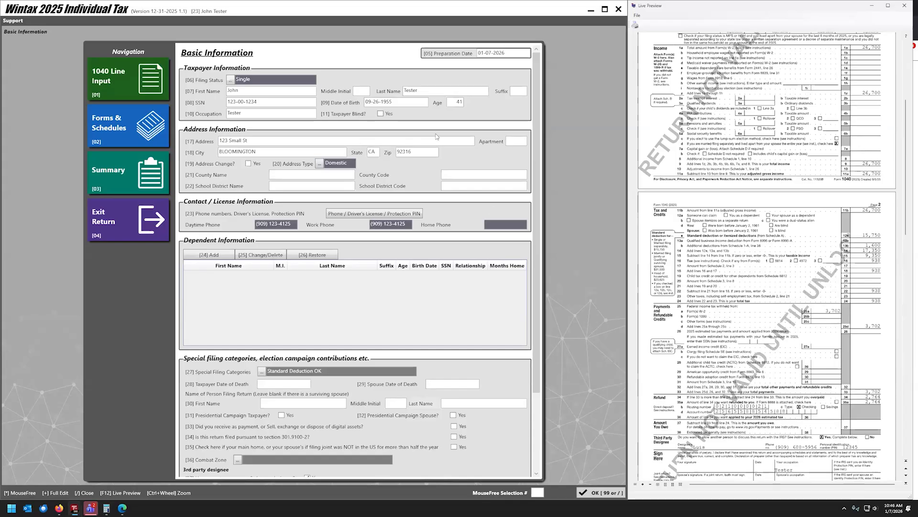
click(455, 104)
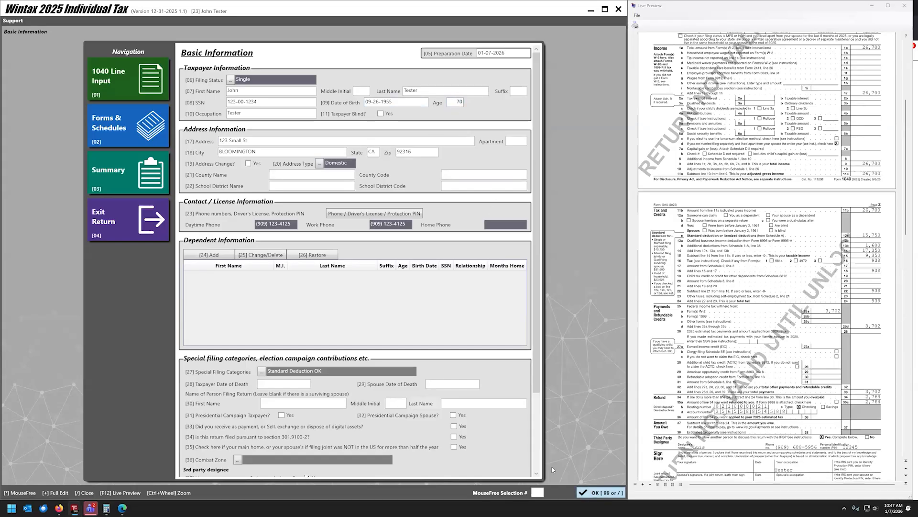
scroll(459, 439, down, 1)
click(600, 493)
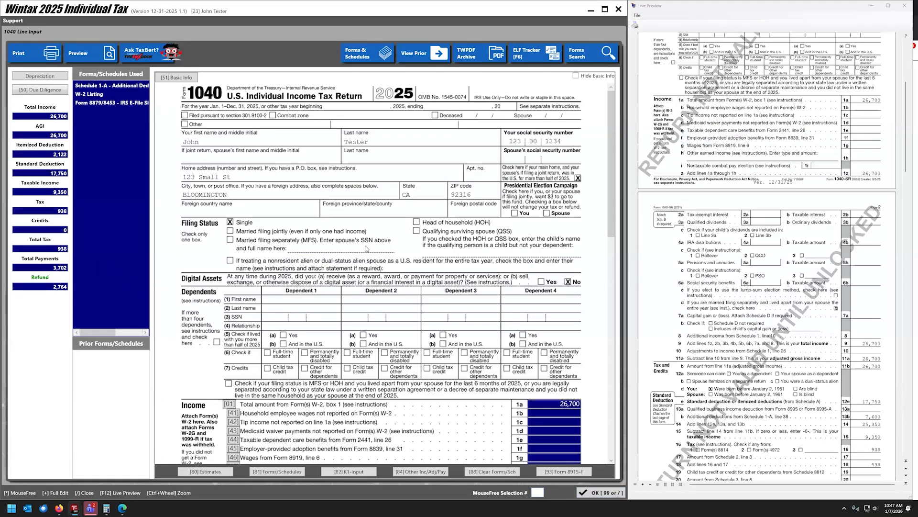
Check Tax and Credits shows born before January 2, 1961, then open Schedule 1 from Forms & Schedules.
scroll(368, 247, down, 1)
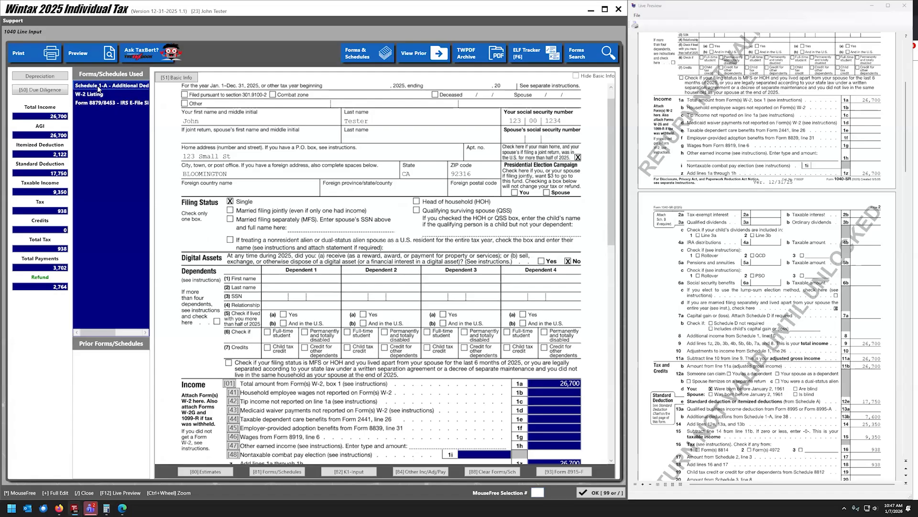
scroll(260, 414, down, 4)
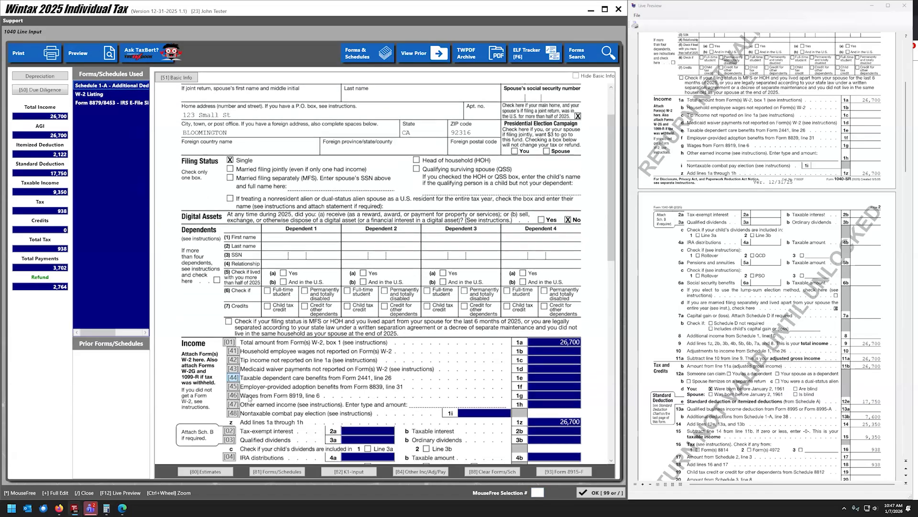
scroll(315, 376, down, 3)
scroll(316, 377, down, 5)
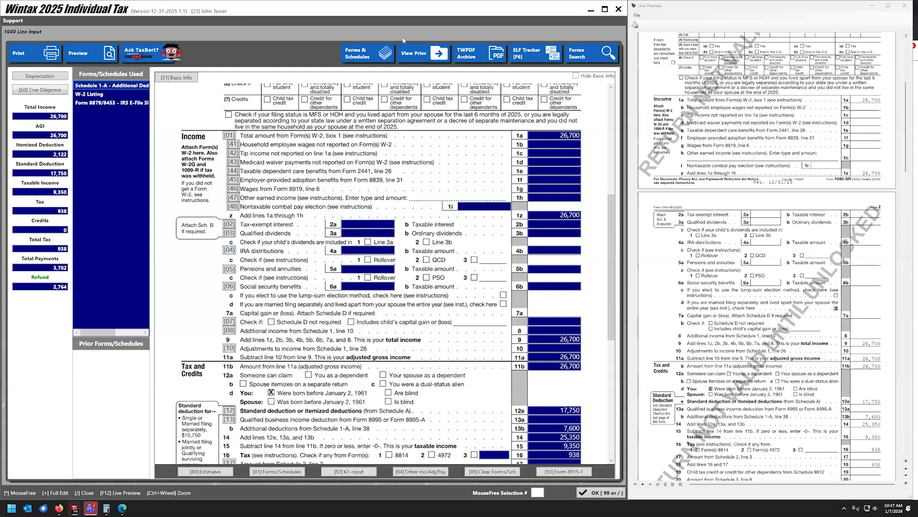
click(350, 55)
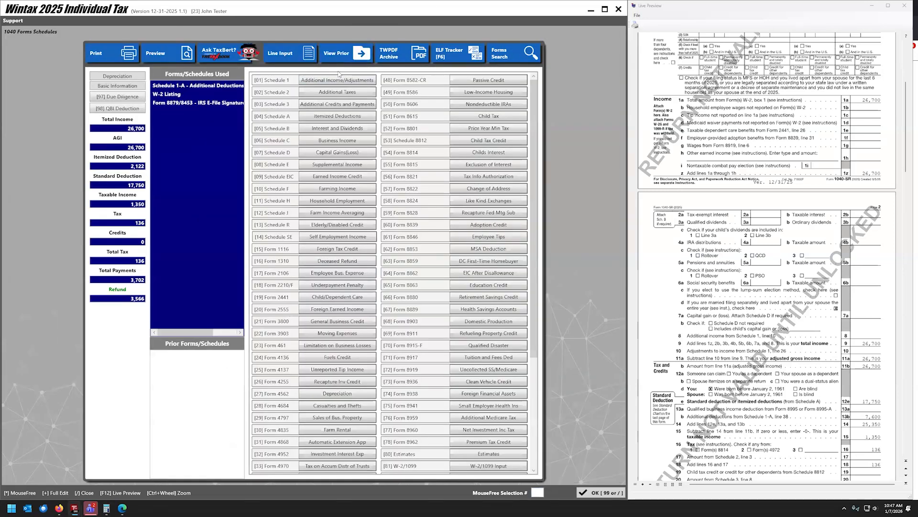
click(342, 80)
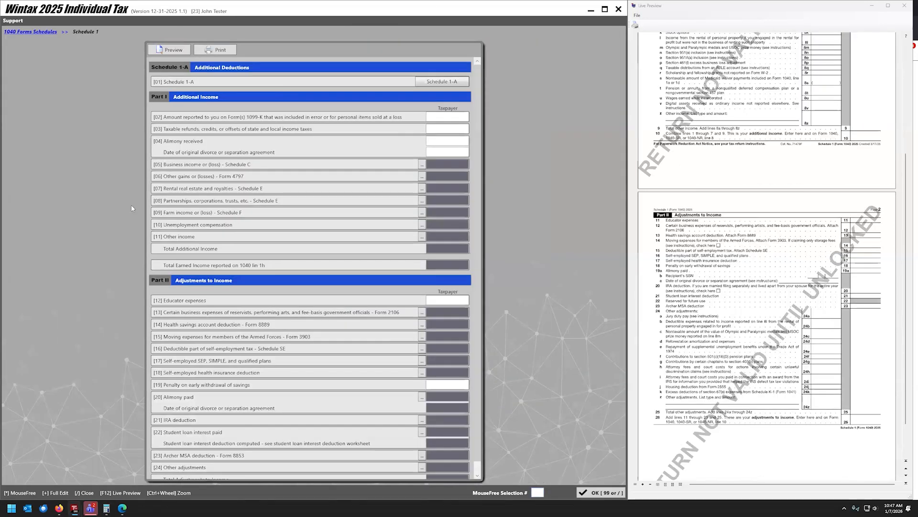
Preview Schedule 1-A PDF in Edge, verifying 1,600 overtime plus 6,000 senior deductions totalling 7,600.
click(430, 82)
click(170, 51)
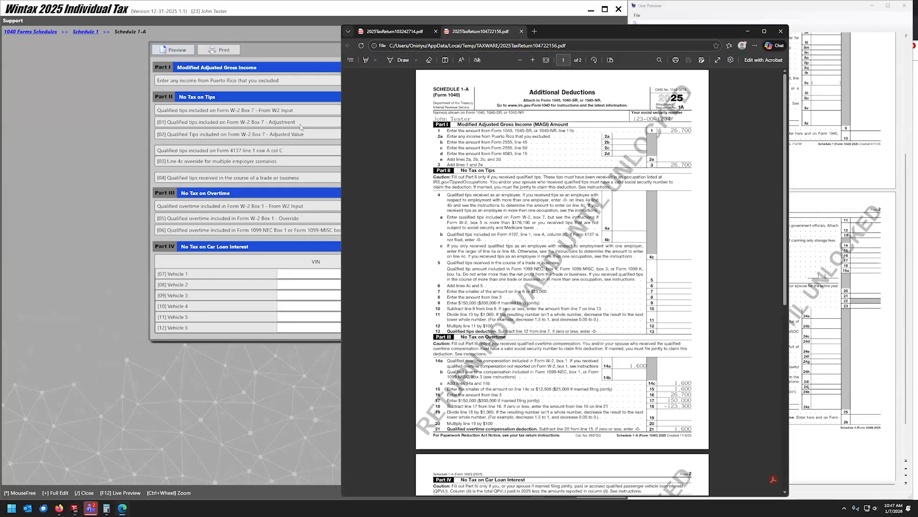
scroll(578, 181, down, 3)
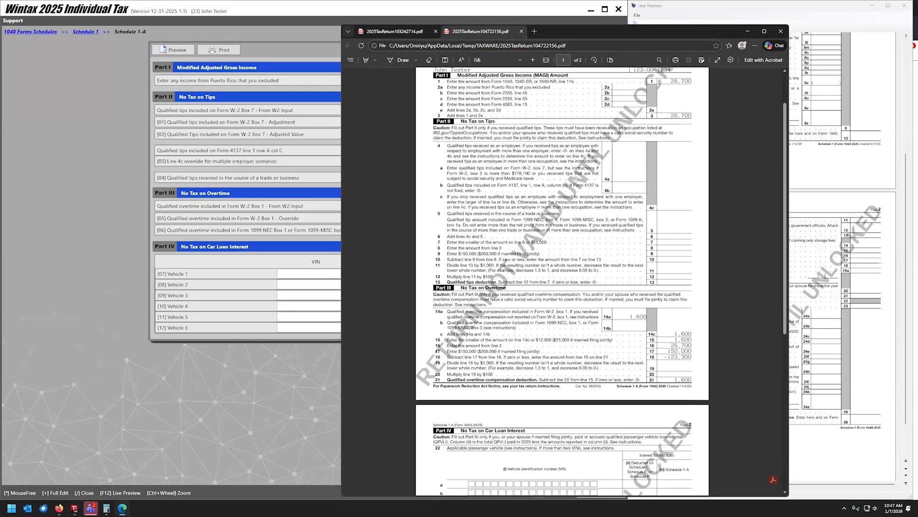
scroll(579, 184, down, 2)
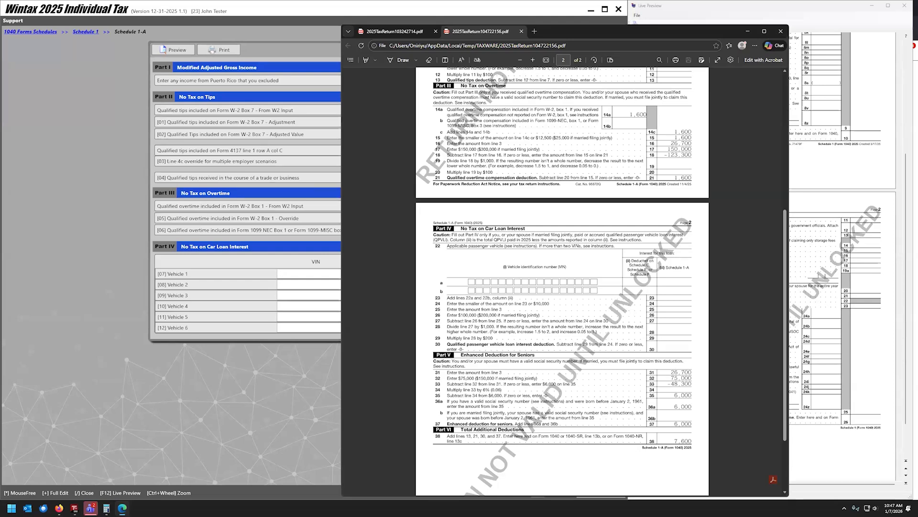
click(40, 31)
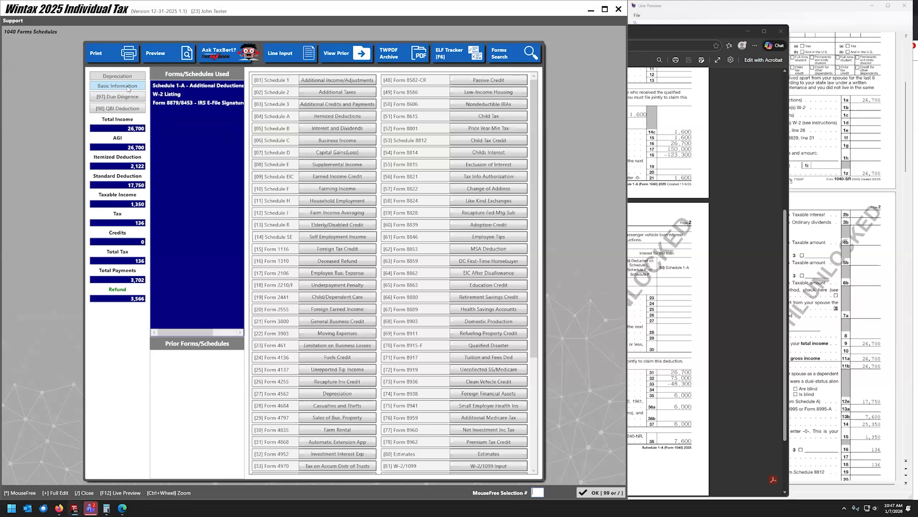
Go through Basic Information and 1040 Line Input to the W-2 Listing for the BIG Company W-2.
click(102, 87)
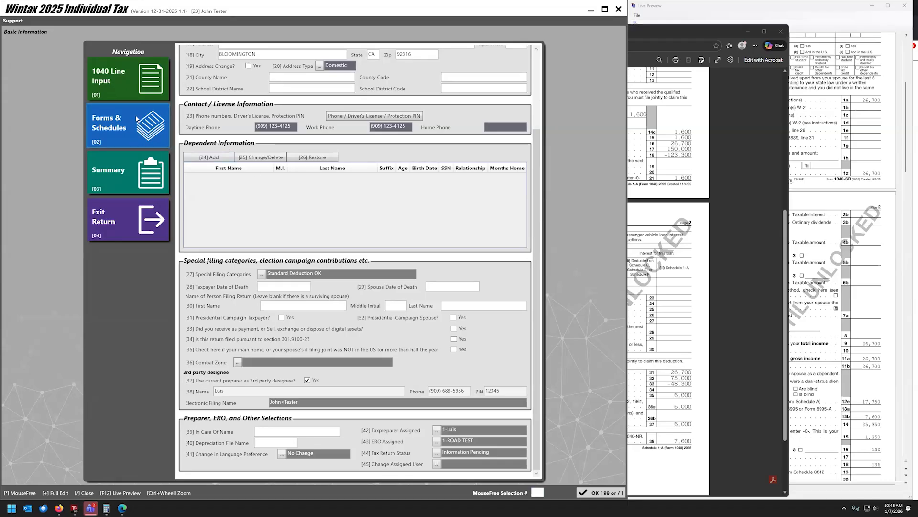
click(121, 79)
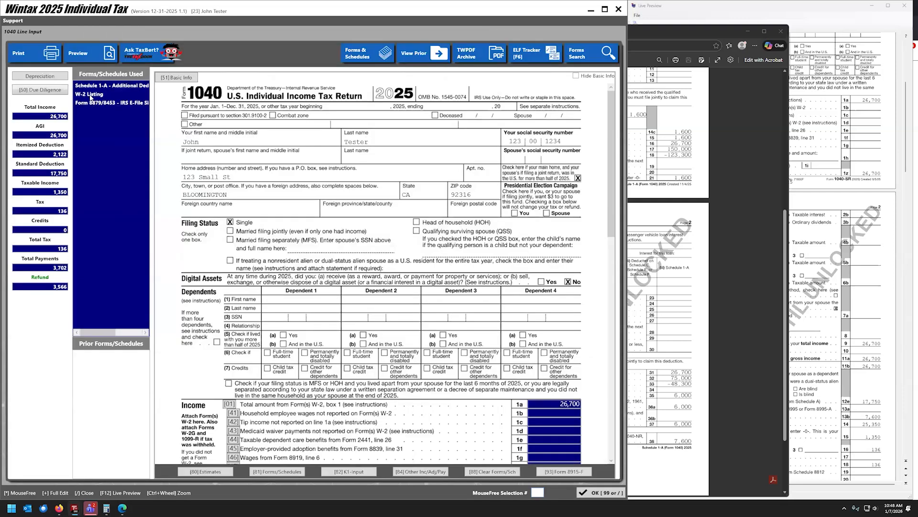
double_click(90, 95)
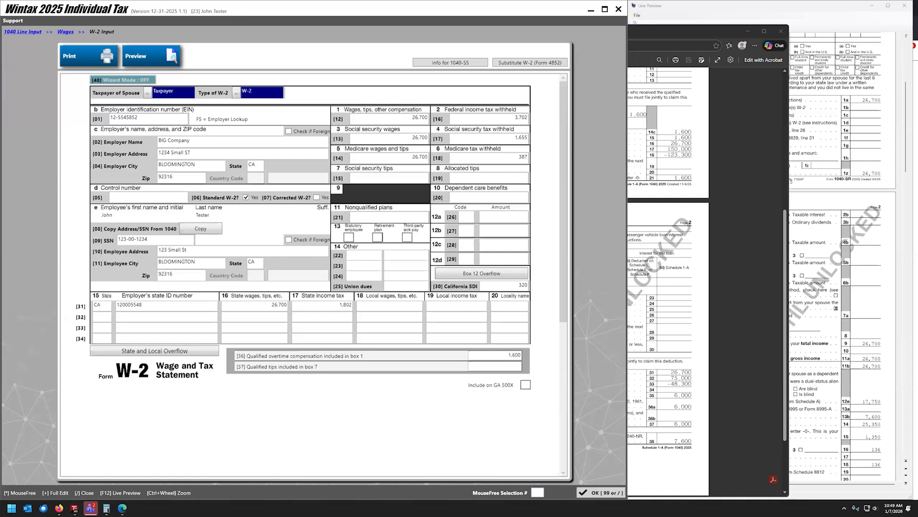
drag(0, 85, 326, 86)
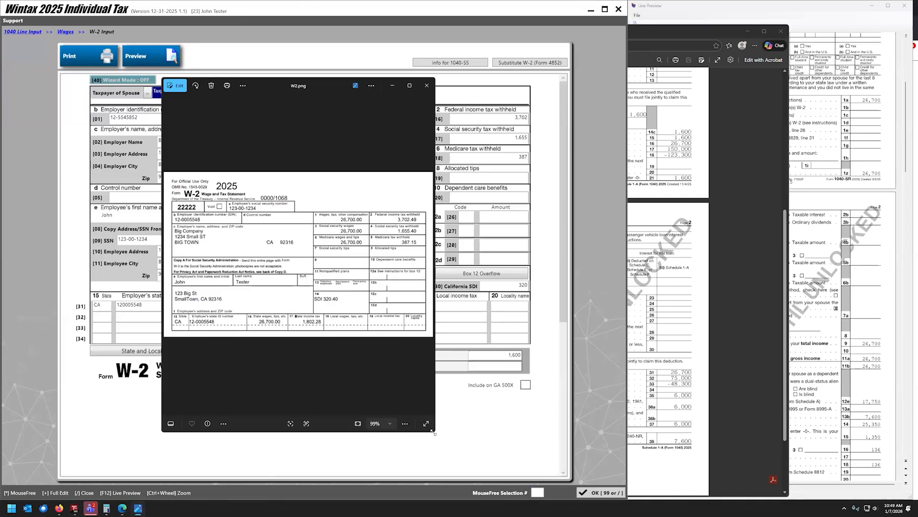
drag(433, 432, 638, 474)
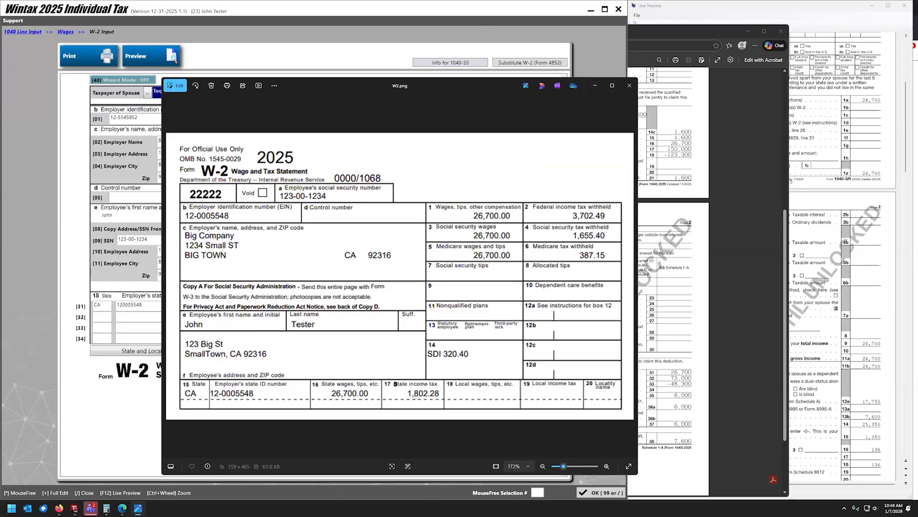
key(alt+F4)
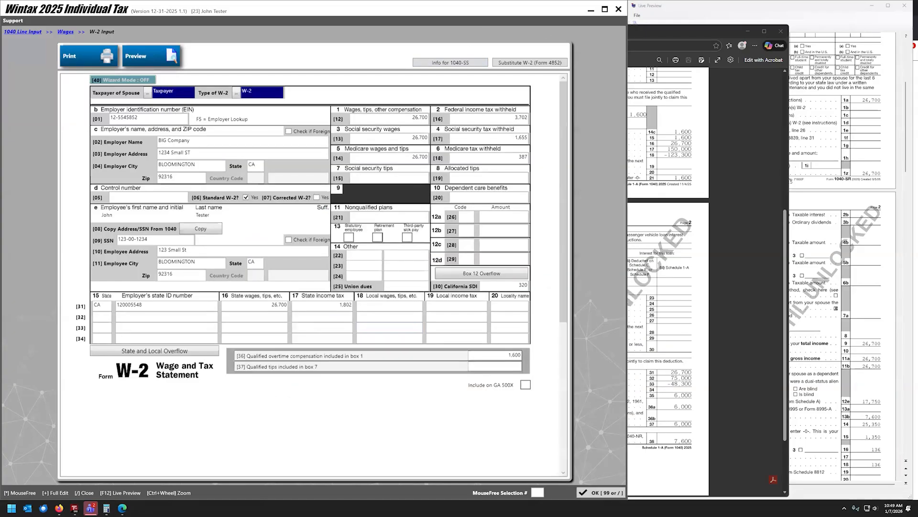